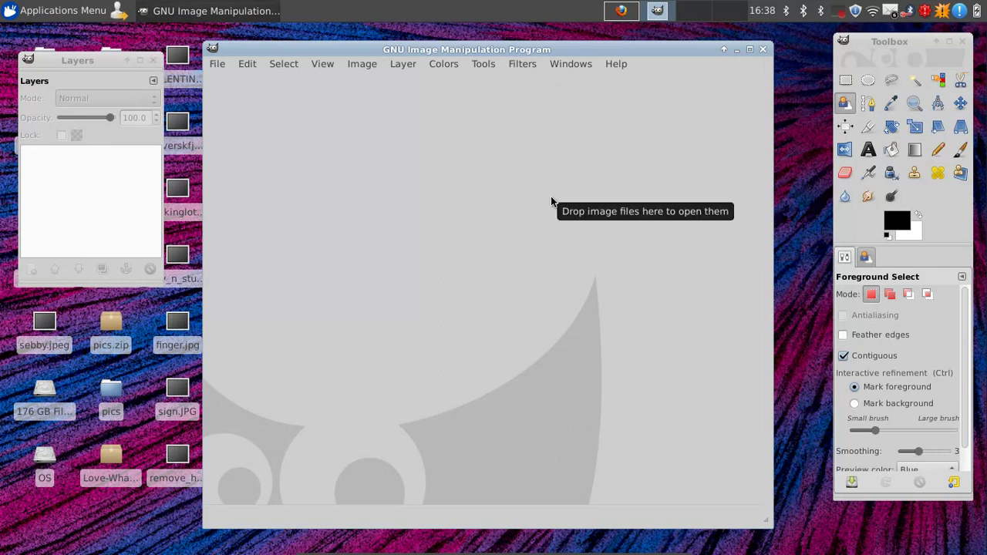
Step: Open sky_n_stuff.JPG from the Desktop in a new image window
left_click(219, 64)
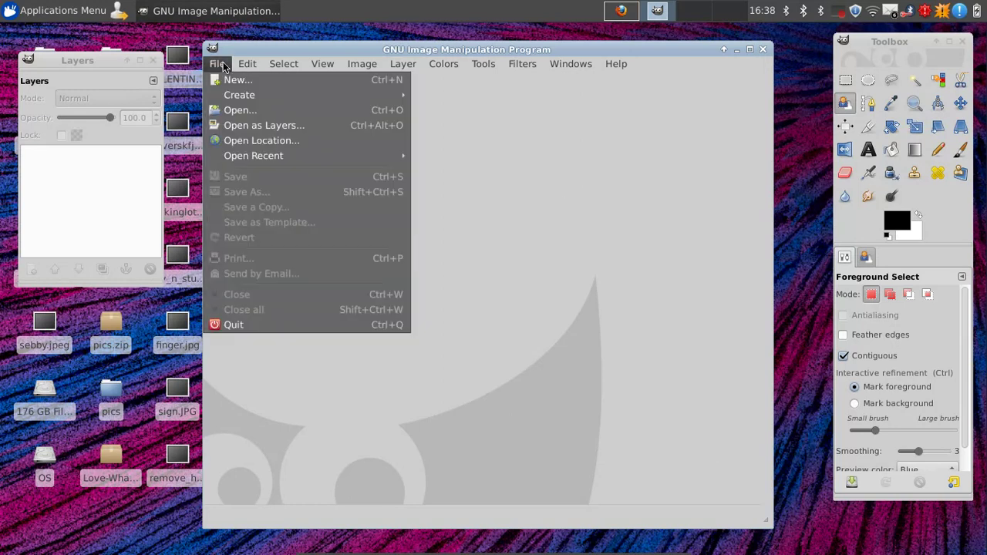
left_click(227, 115)
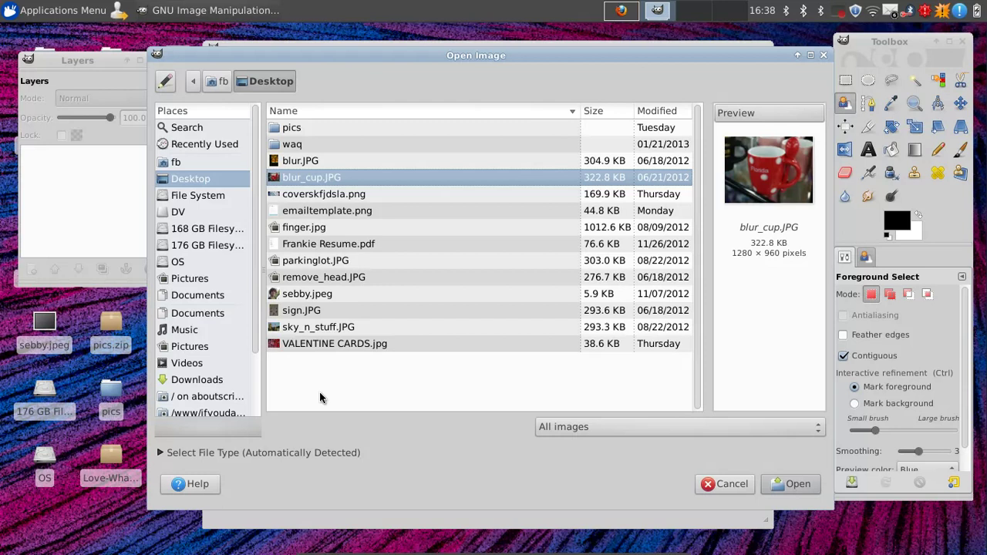
left_click(299, 330)
double_click(299, 330)
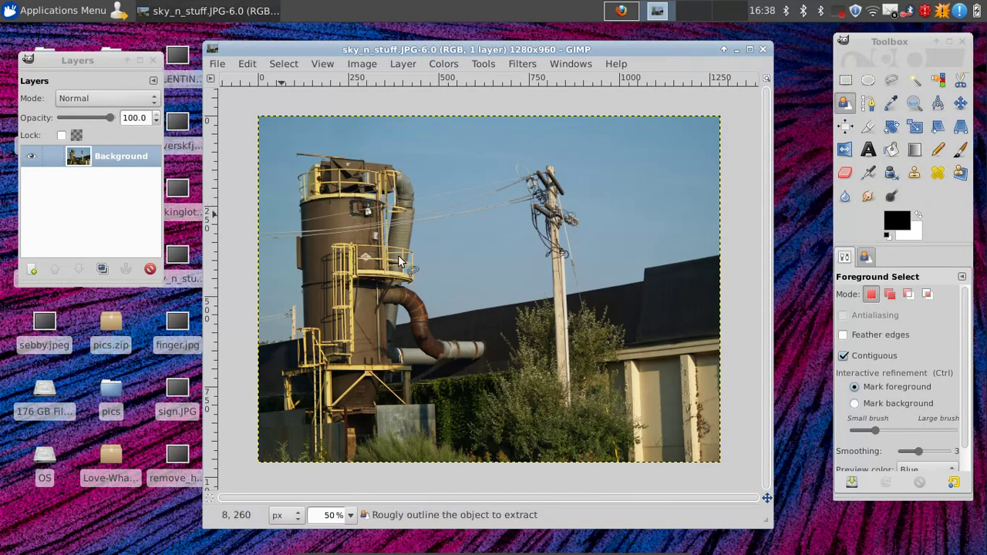
Step: Open finger.jpg in its own window and move that window aside
left_click(217, 63)
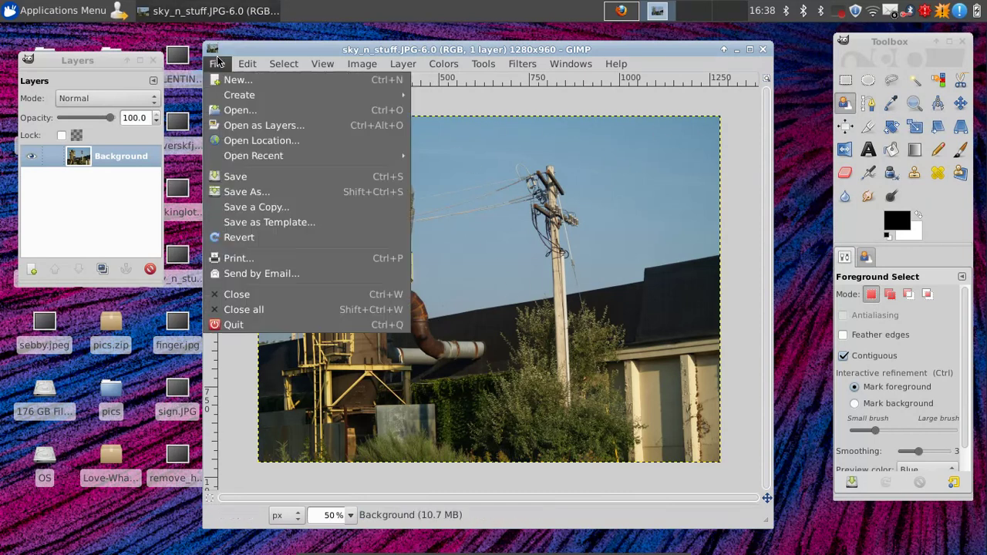
left_click(223, 106)
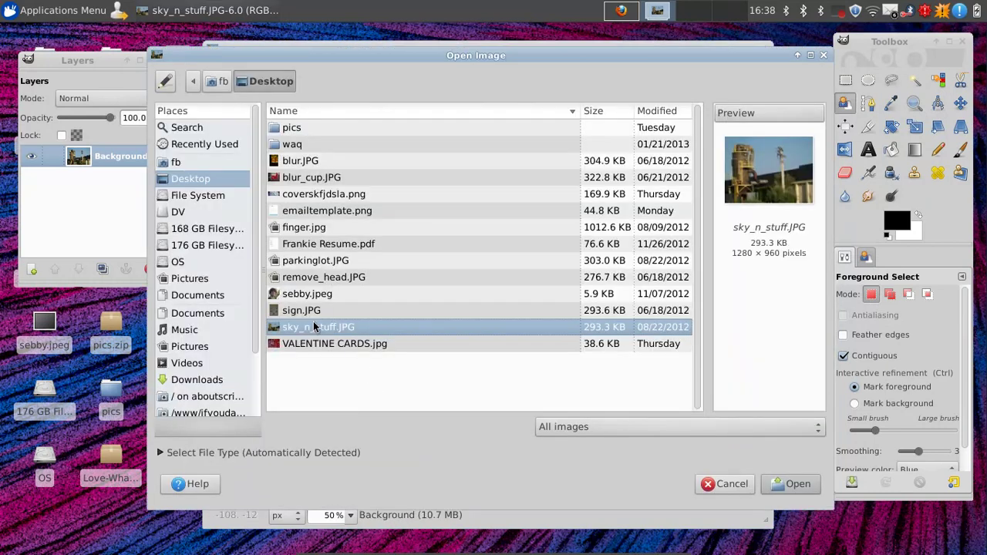
double_click(308, 228)
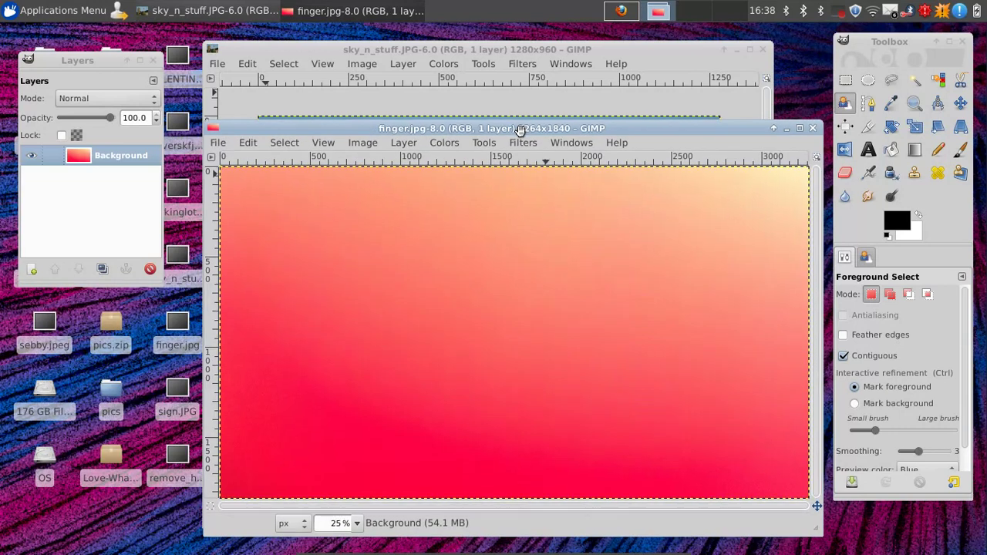
mouse_move(520, 131)
left_mouse_down()
mouse_move(468, 283)
mouse_move(564, 69)
mouse_move(547, 106)
mouse_move(502, 132)
left_mouse_up()
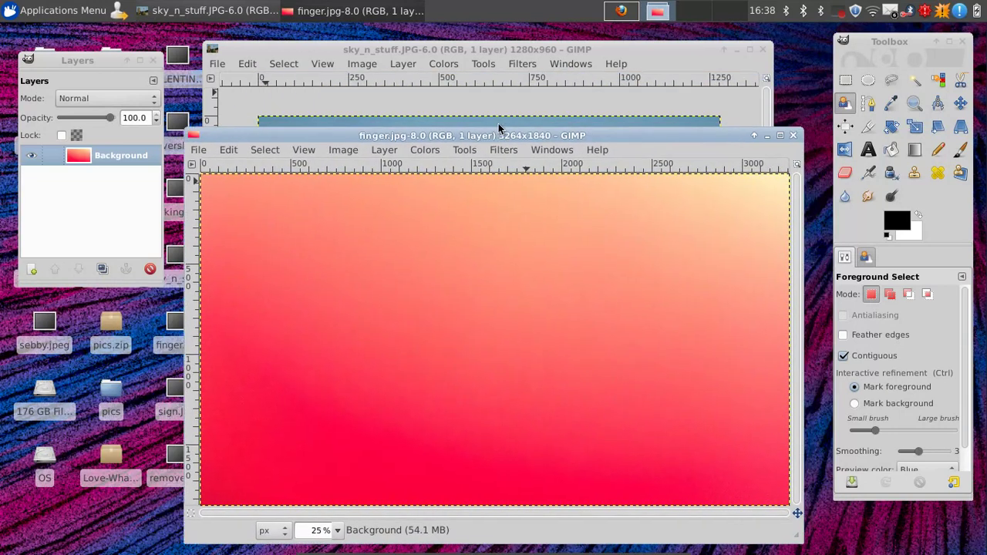
Step: Add an alpha channel to the Background layer of sky_n_stuff.JPG
left_click(486, 51)
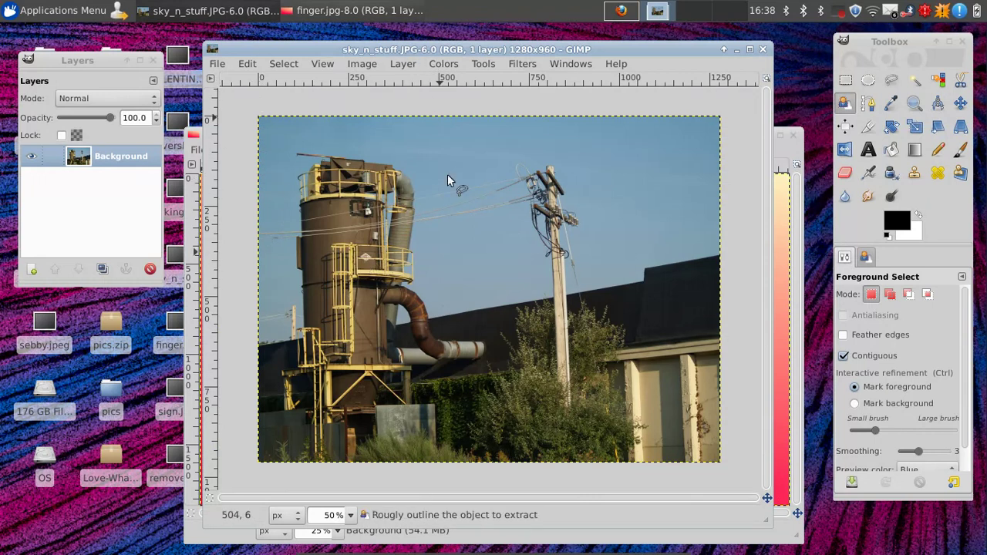
left_click(122, 158)
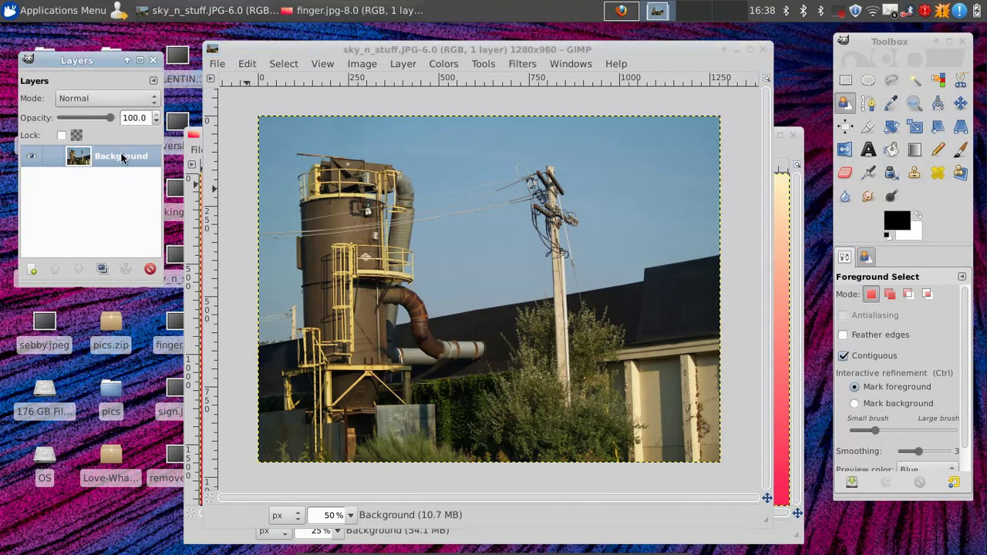
right_click(122, 158)
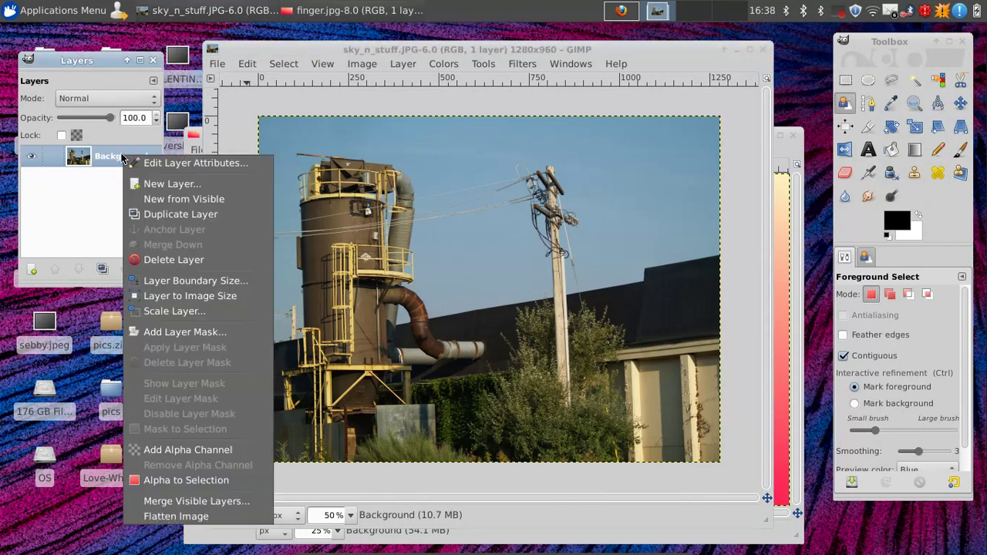
left_click(222, 453)
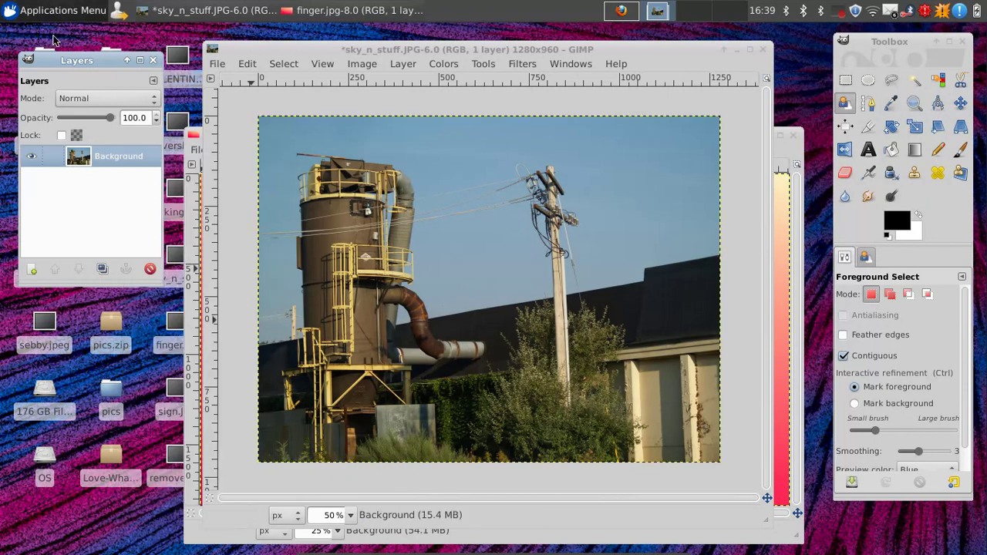
Step: Rearrange the Layers and tool panels around the sky_n_stuff window
left_click_drag(74, 63, 67, 73)
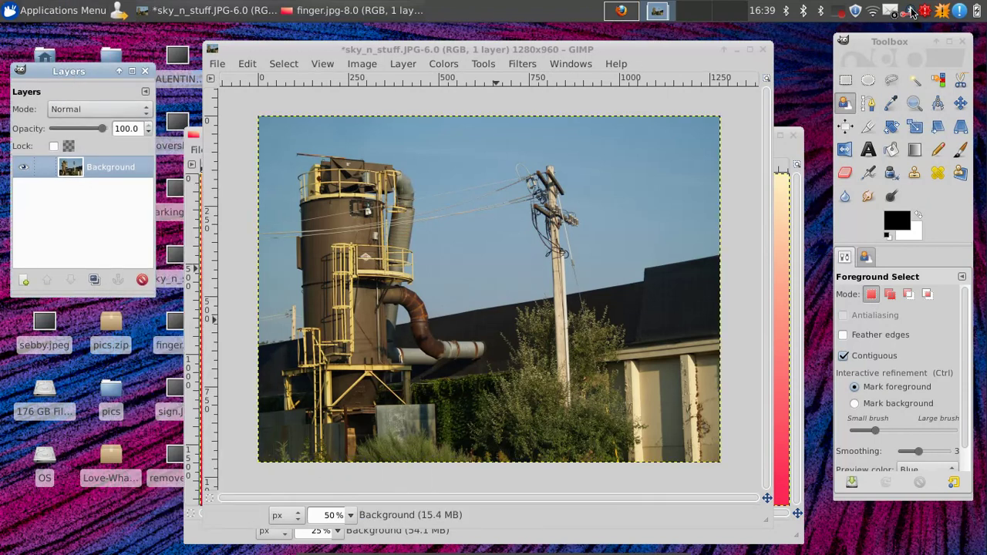
left_click_drag(894, 52, 892, 60)
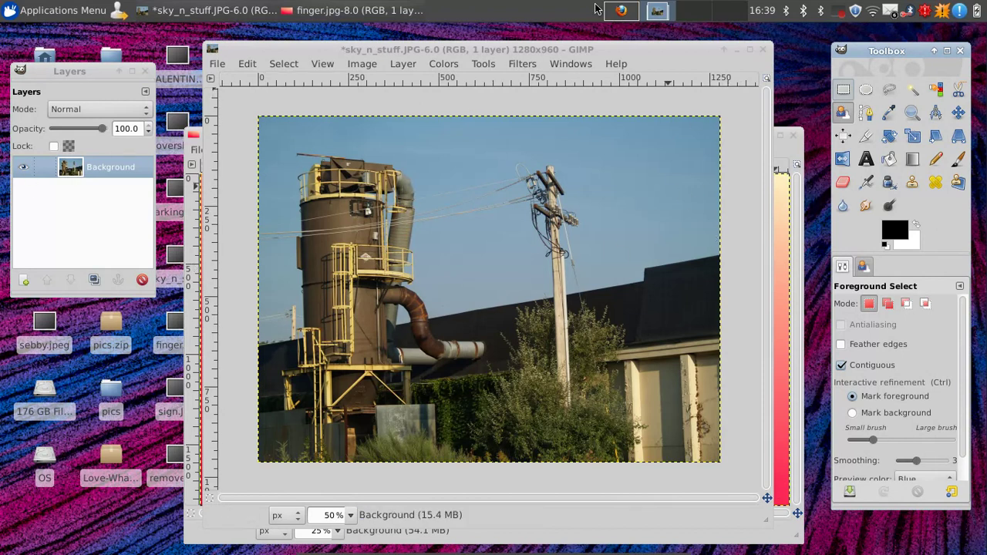
left_click(561, 54)
left_click(569, 65)
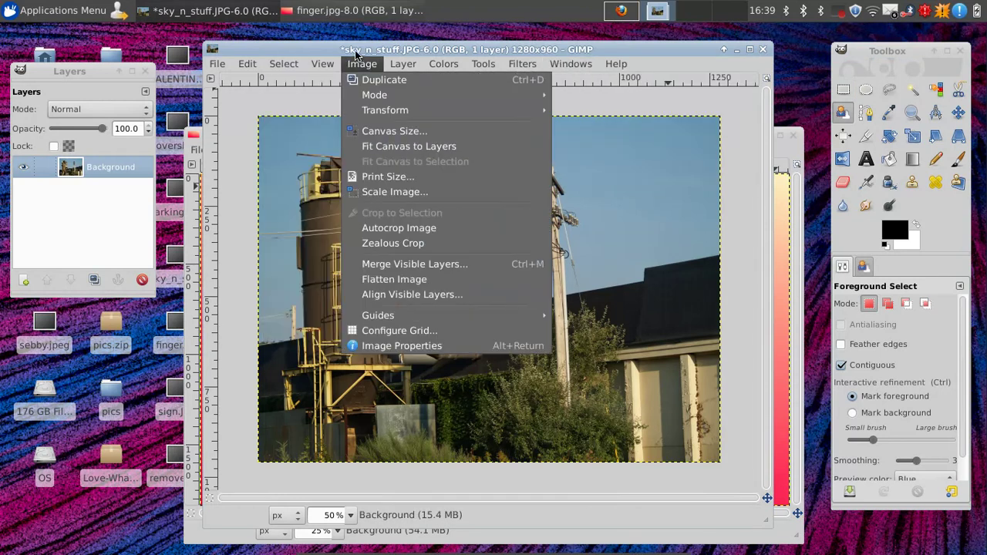
left_click(82, 185)
mouse_move(80, 73)
left_mouse_down()
mouse_move(236, 125)
mouse_move(245, 64)
mouse_move(107, 80)
mouse_move(101, 67)
mouse_move(94, 86)
left_mouse_up()
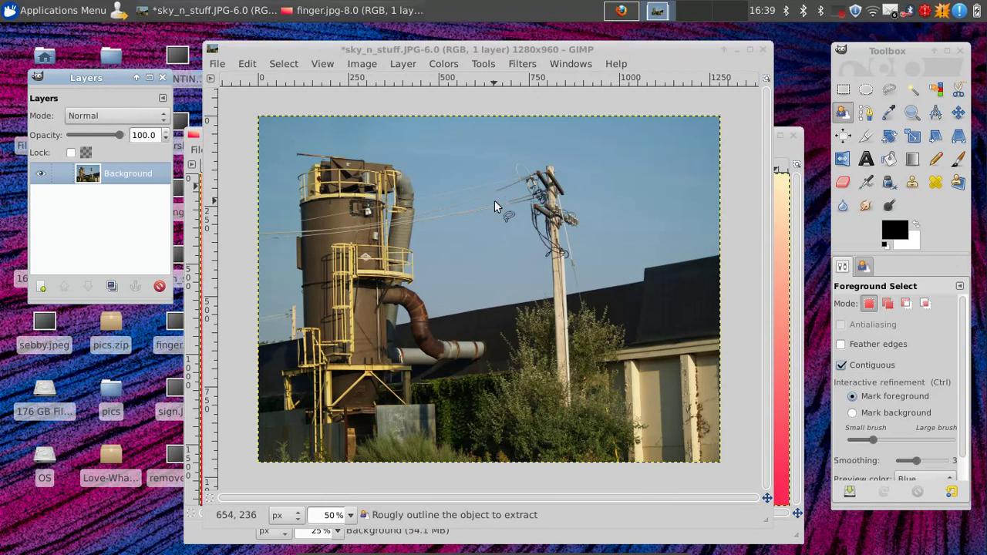
scroll(492, 199, "up", 4)
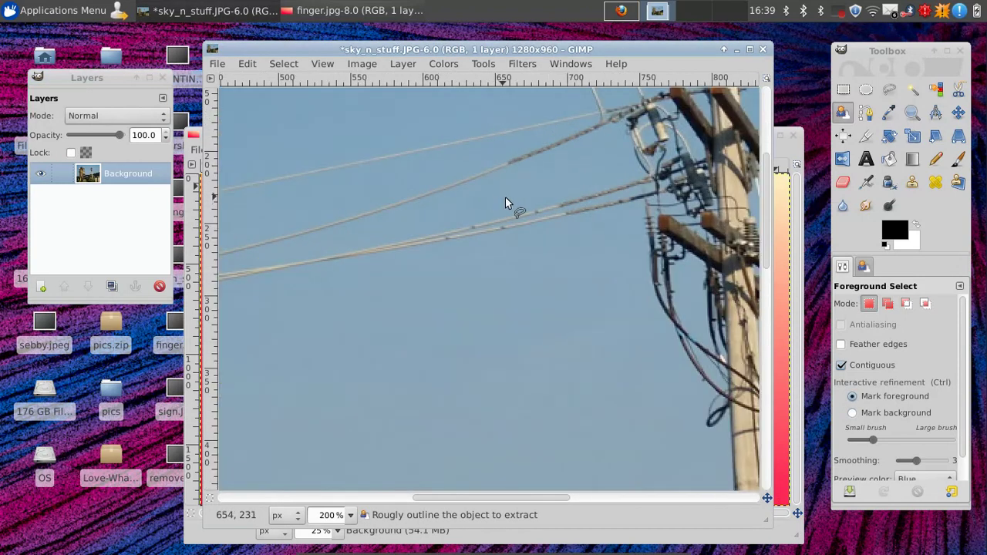
key("ctrl")
left_click_drag(452, 254, 522, 365)
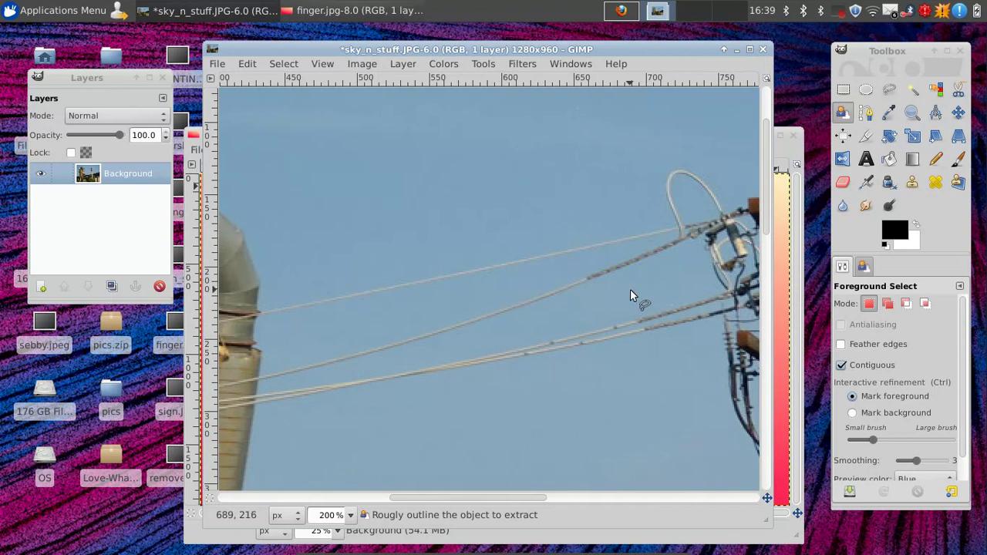
scroll(419, 222, "down", 5)
scroll(419, 222, "down", 3, "ctrl")
scroll(419, 222, "down", 1, "ctrl")
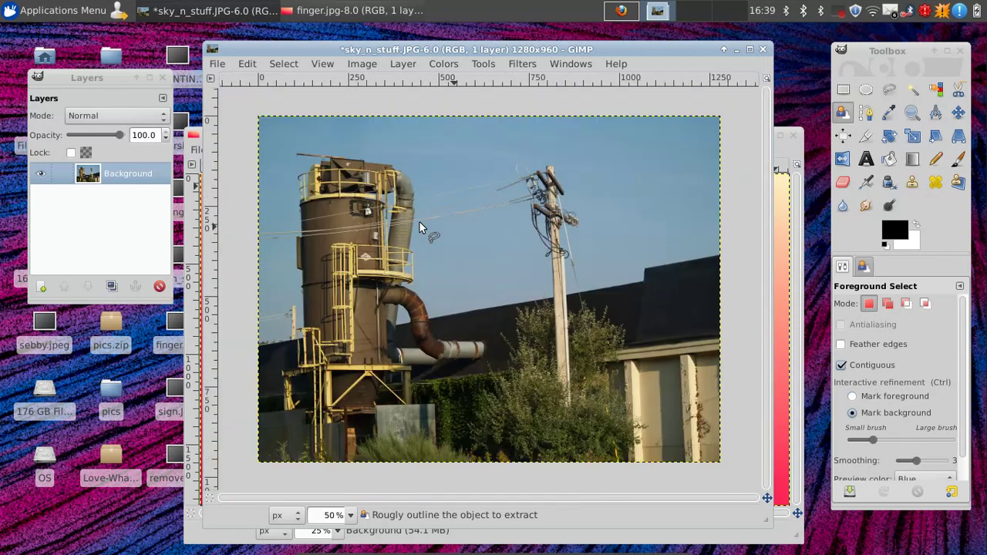
Step: Switch to Fuzzy Select with feathered edges and select the sky between the wires
left_click(916, 93)
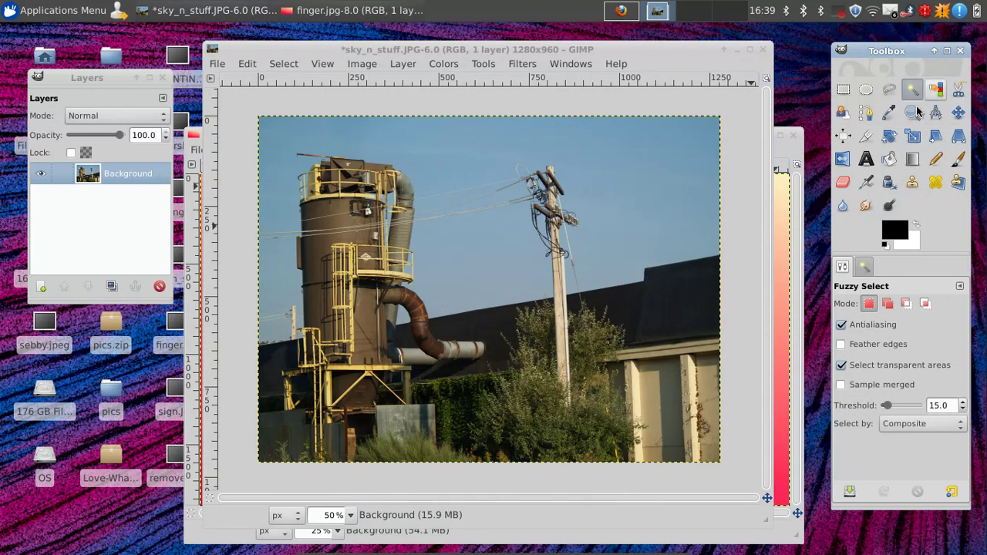
left_click(876, 344)
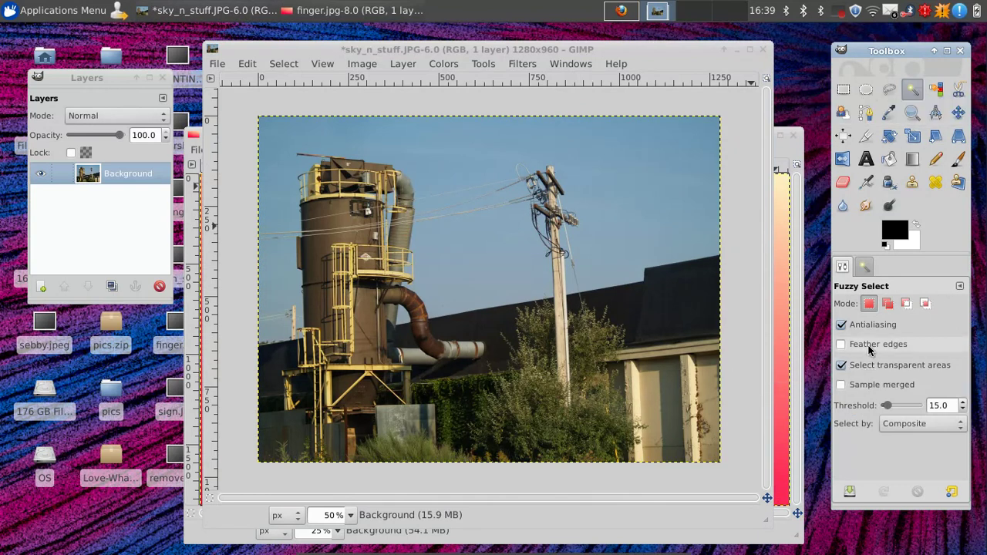
left_click(963, 367)
left_click(963, 366)
left_click(963, 367)
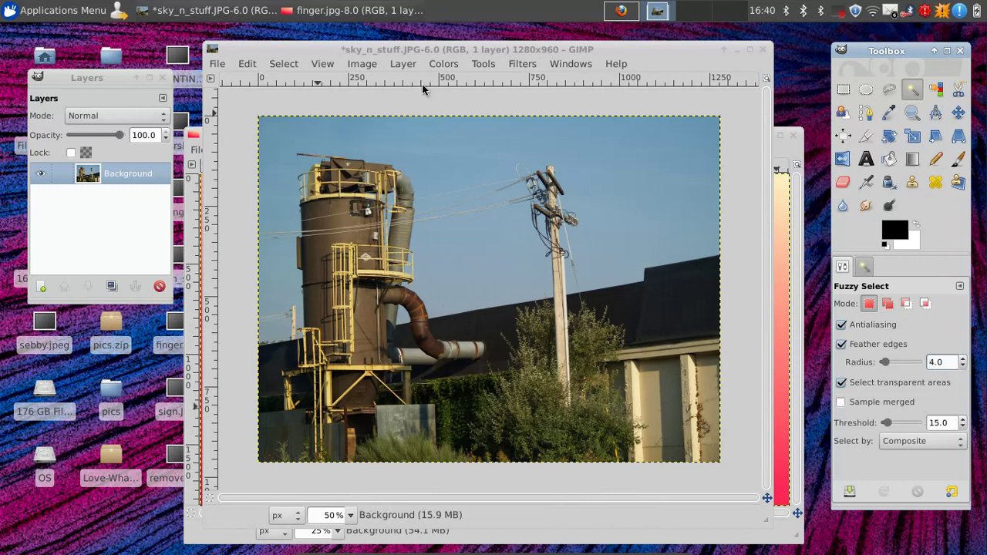
scroll(482, 208, "up", 5)
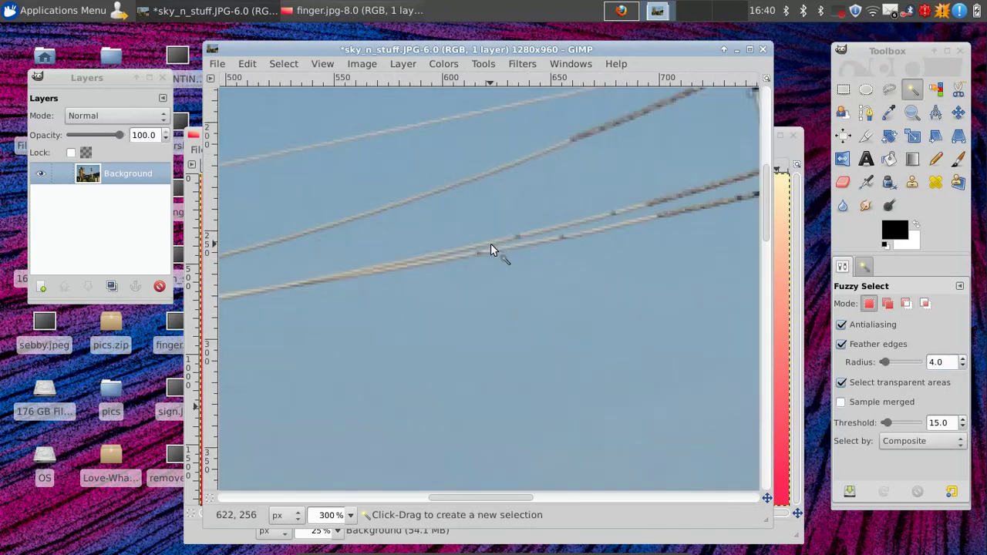
left_click(477, 220)
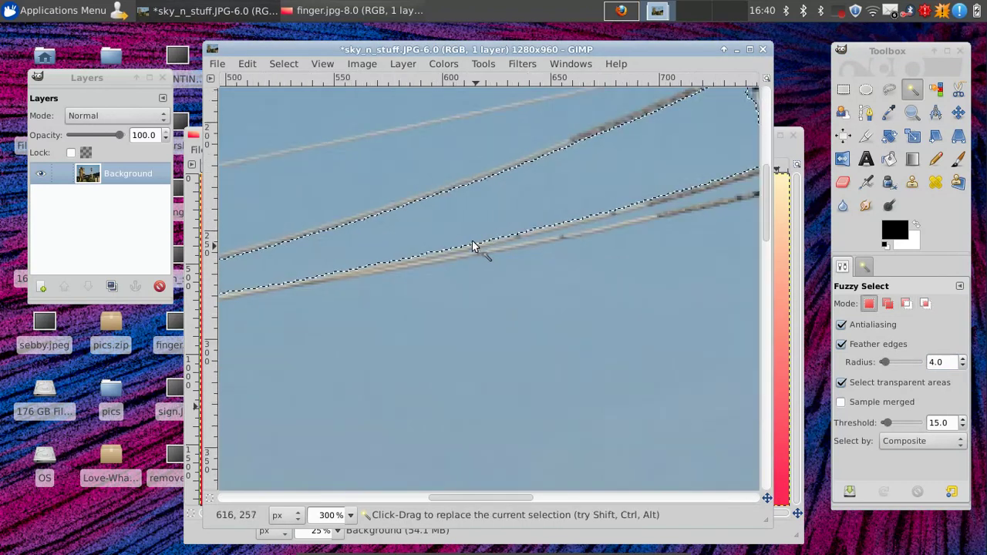
scroll(476, 249, "up", 3)
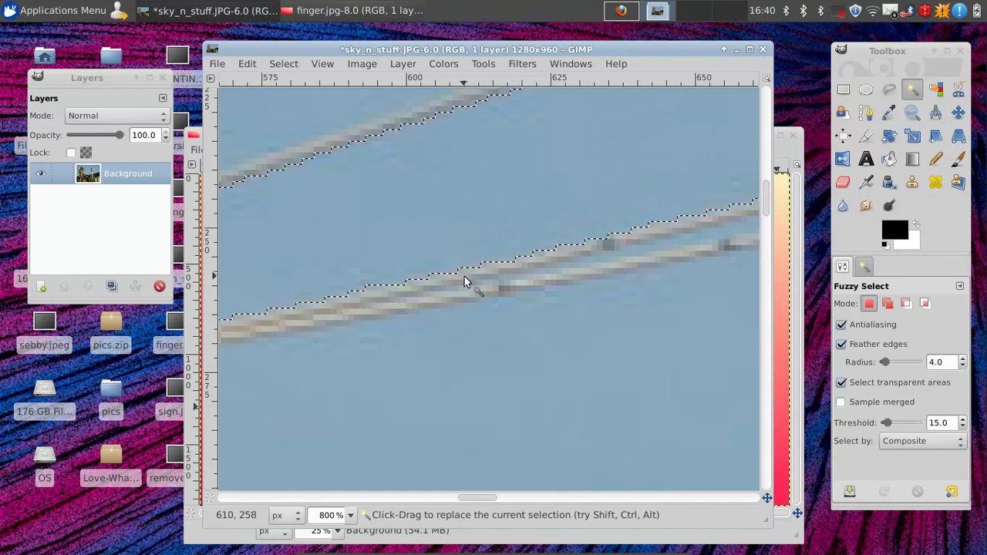
scroll(479, 205, "down", 7)
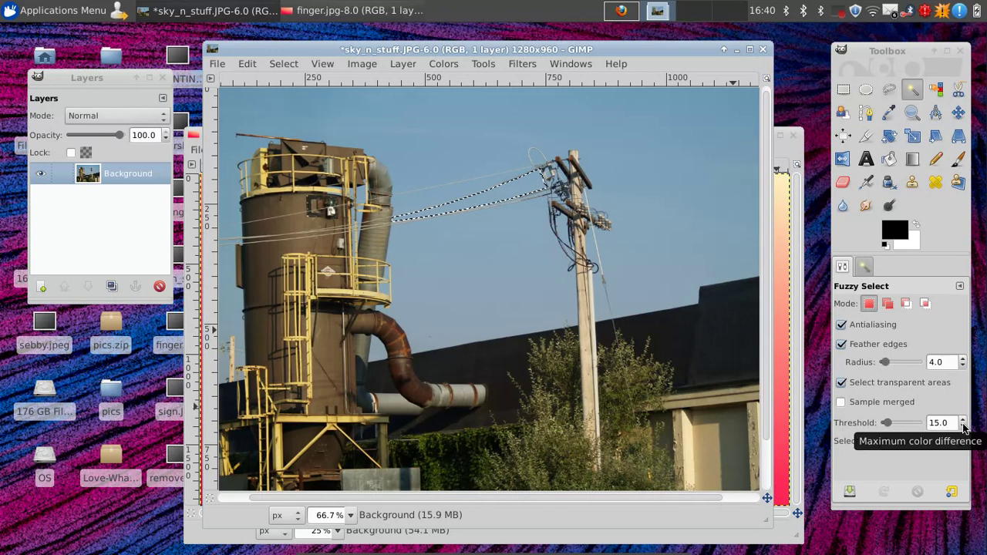
Step: Set the Fuzzy Select threshold to 15 and clear the earlier wire selection
left_click(960, 420)
left_click(960, 420)
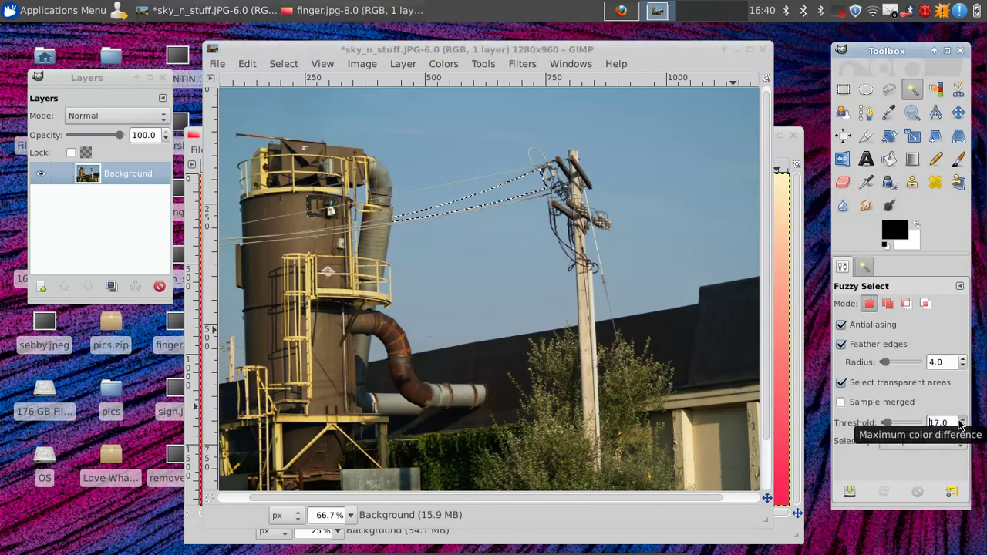
left_click_drag(961, 423, 961, 424)
left_click(673, 235)
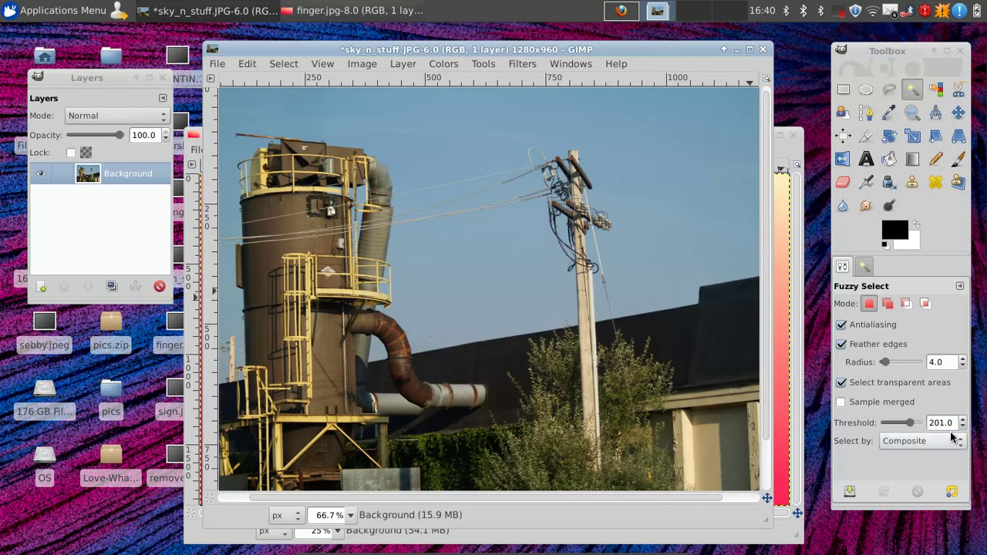
left_click_drag(954, 423, 805, 396)
type("15")
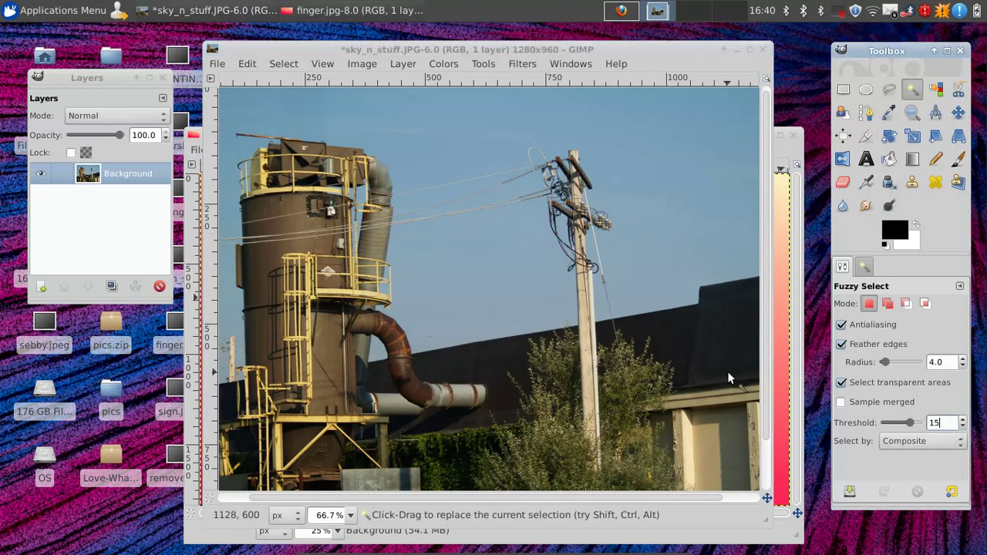
key("Return")
Step: Select the sky between tower and pole plus the upper sky, test-delete, then undo
left_click(512, 243)
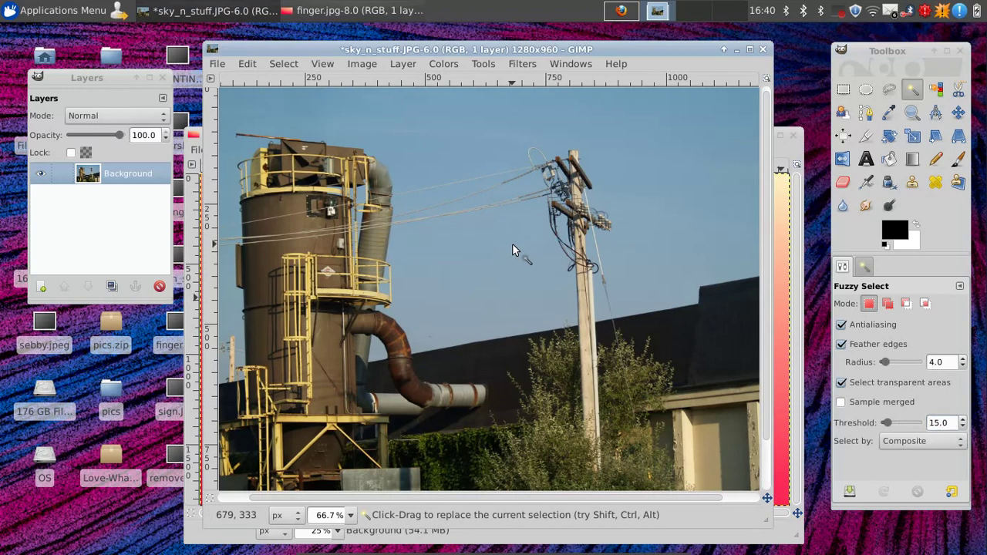
left_click_drag(667, 197, 480, 209)
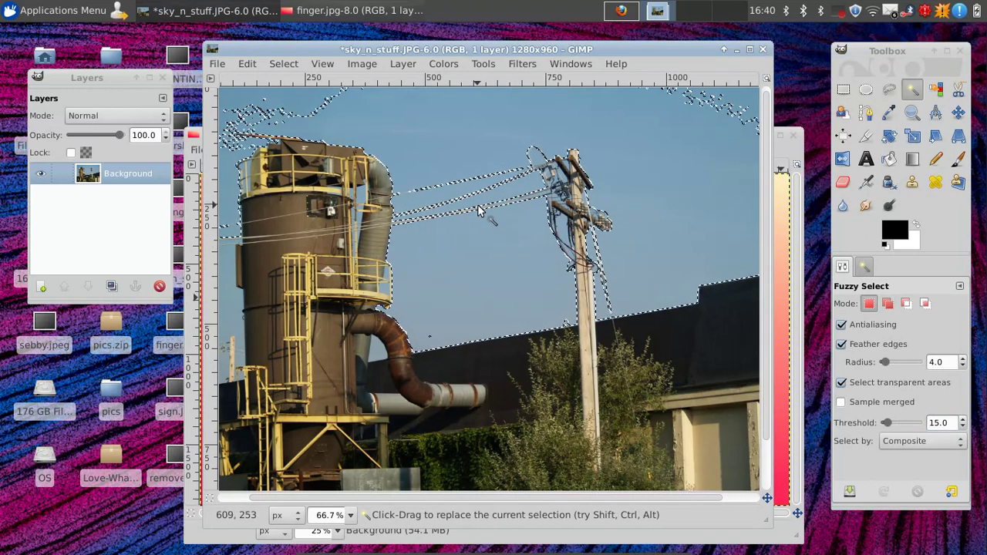
key("Delete")
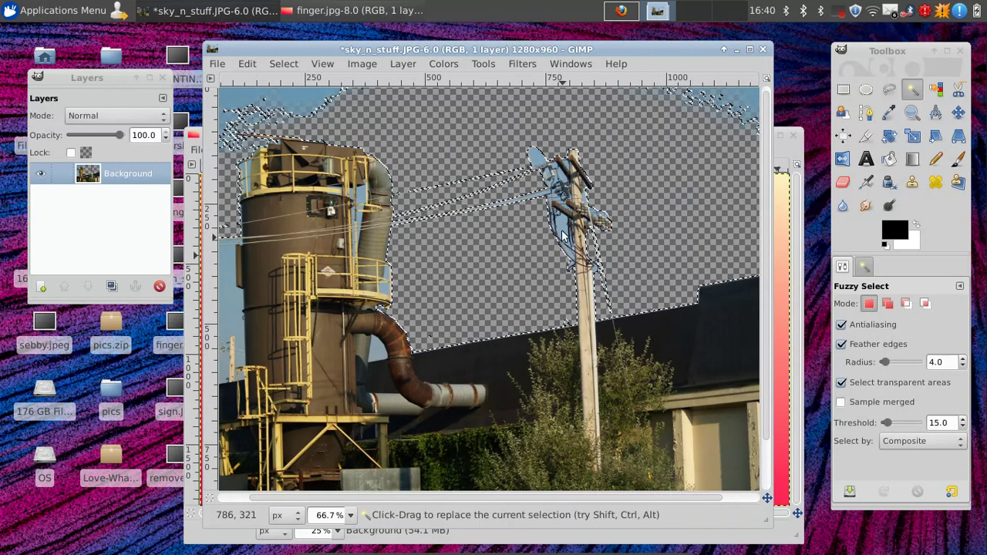
scroll(575, 274, "up", 6, "ctrl")
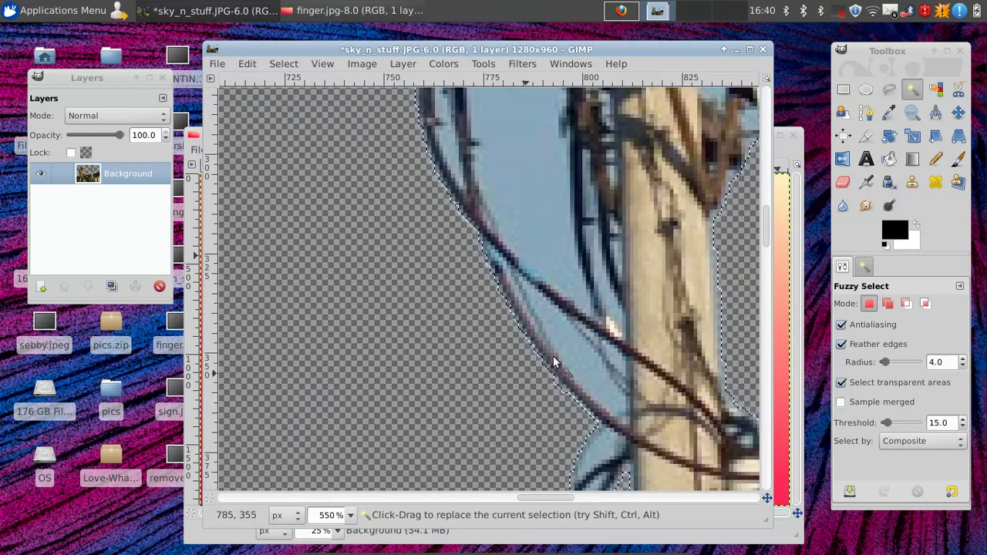
key("ctrl+z")
Step: Switch to Select by Color with feather radius 5.0 and select the sky
scroll(540, 319, "down", 5, "ctrl")
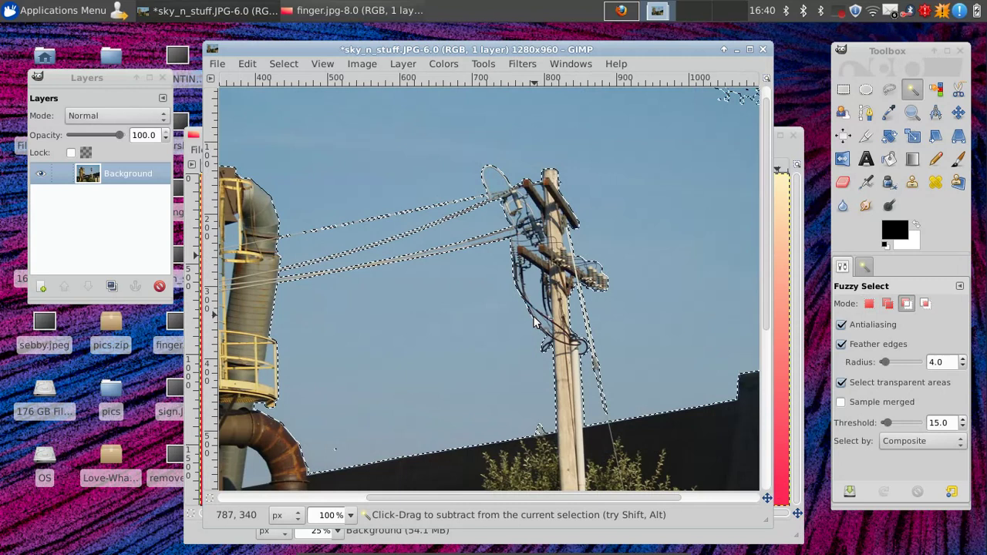
scroll(540, 319, "down", 1, "ctrl")
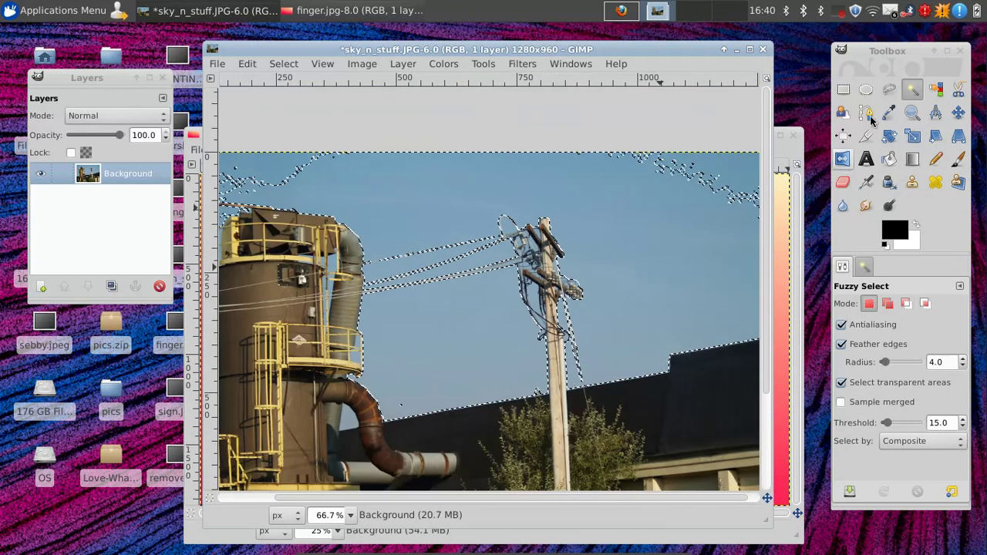
left_click(943, 91)
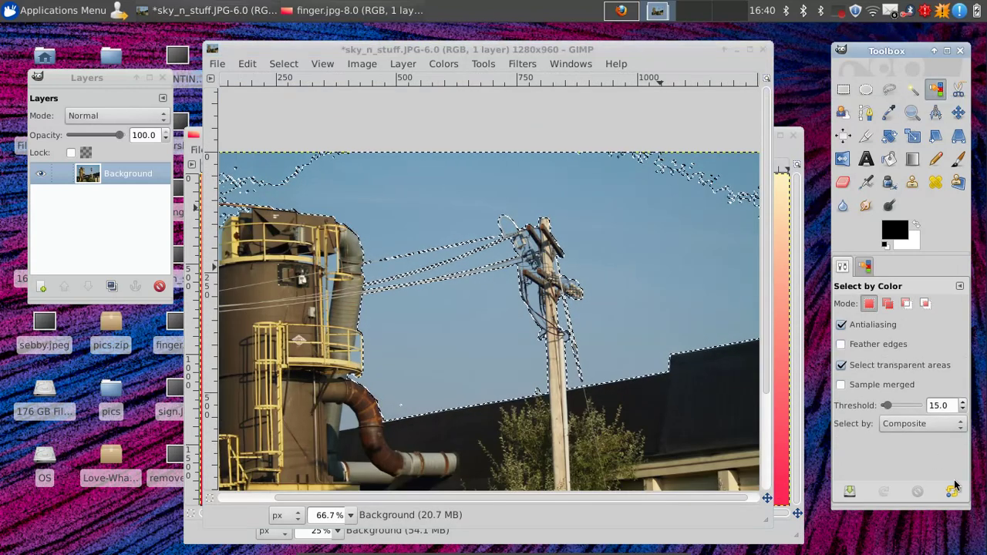
left_click(876, 344)
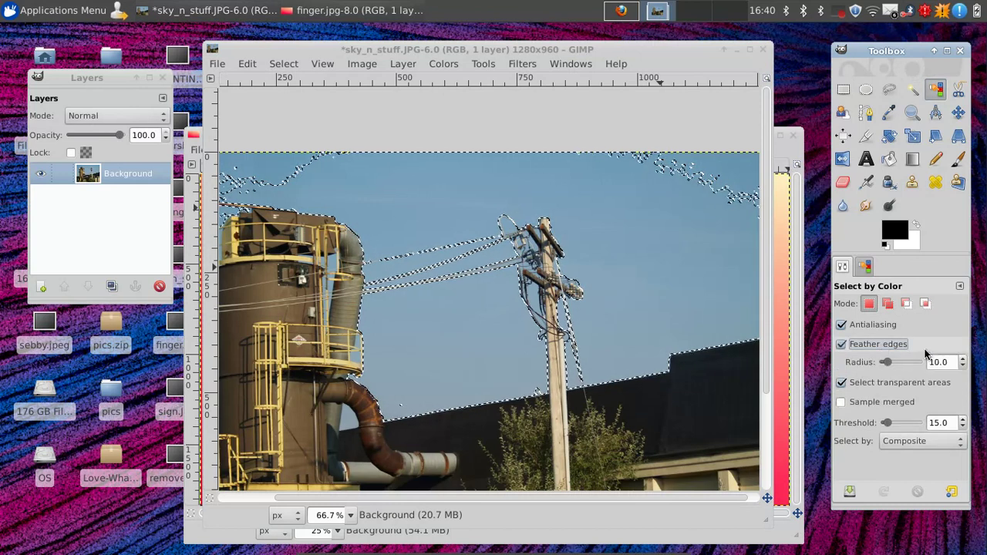
left_click(962, 367)
left_click(962, 367)
left_click(961, 367)
left_click(962, 366)
left_click(962, 366)
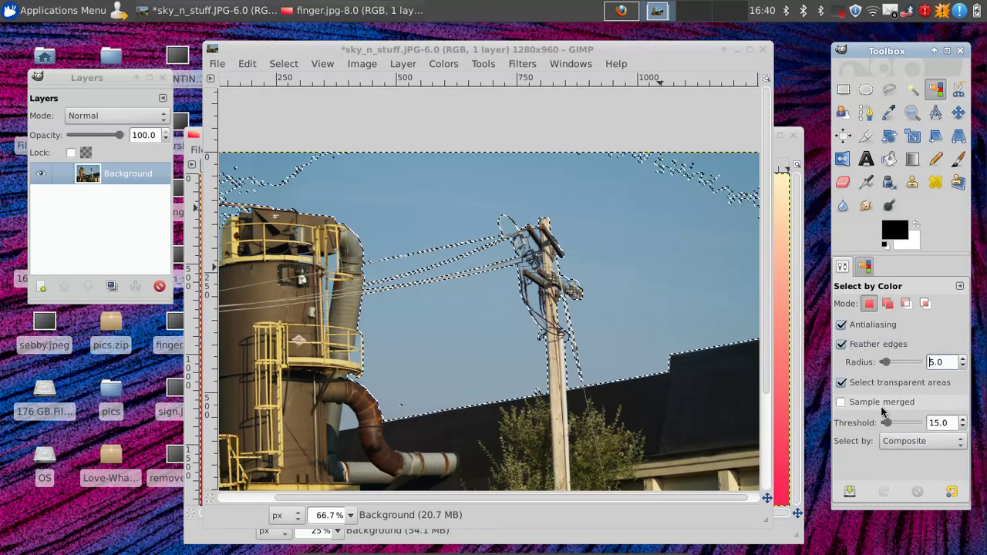
left_click(474, 310)
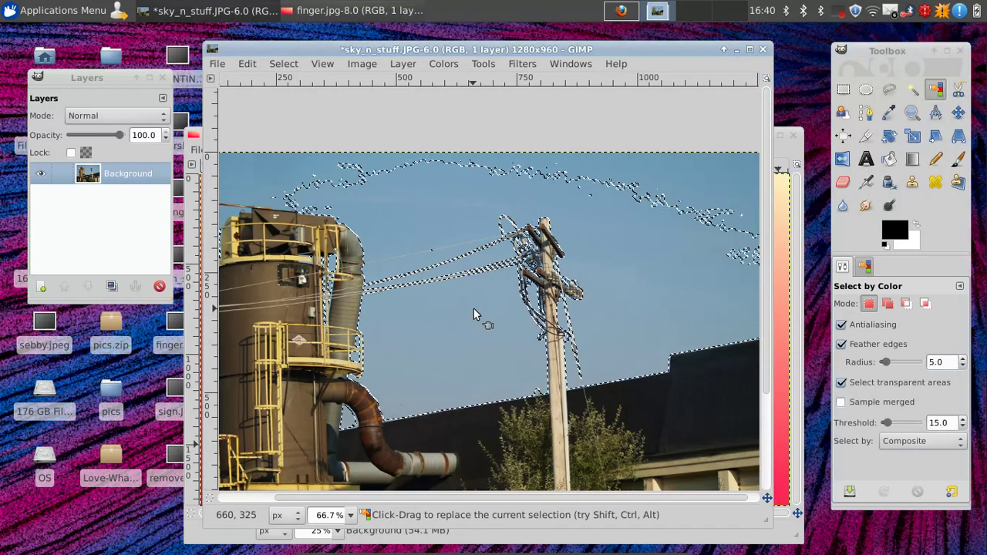
Step: Raise the colour threshold to 20.0, reselect the sky and delete it
left_click(962, 420)
left_click(963, 420)
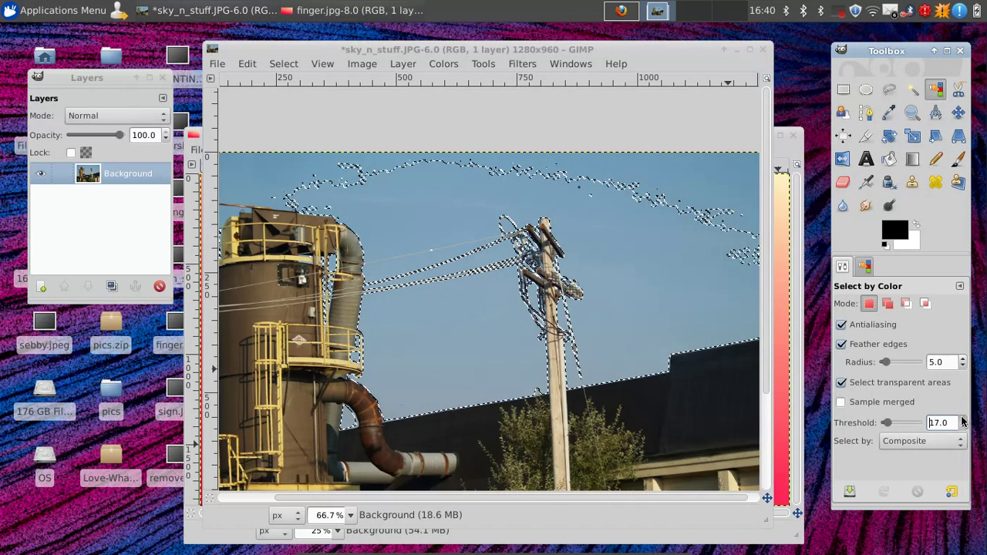
left_click(962, 420)
left_click(963, 420)
left_click(963, 420)
left_click(460, 233)
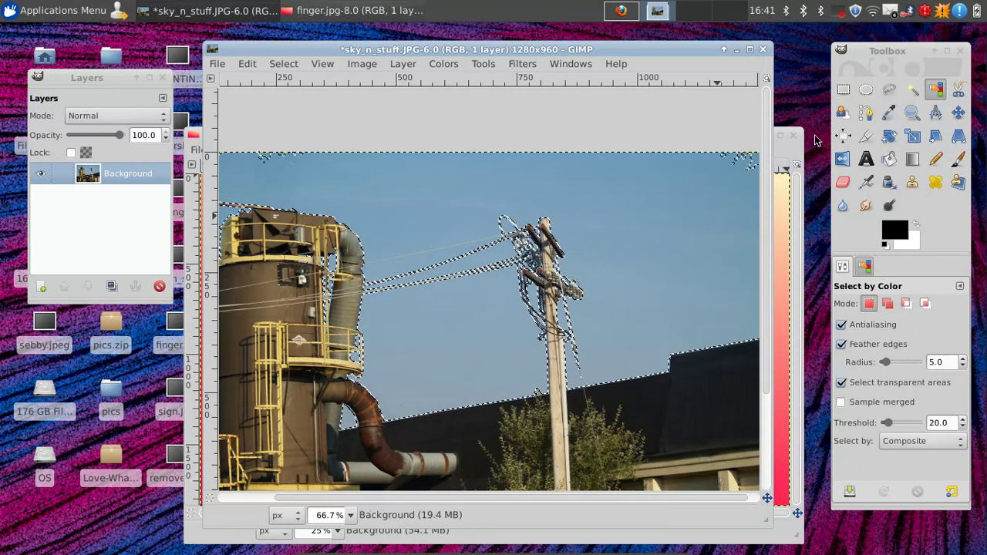
key("Delete")
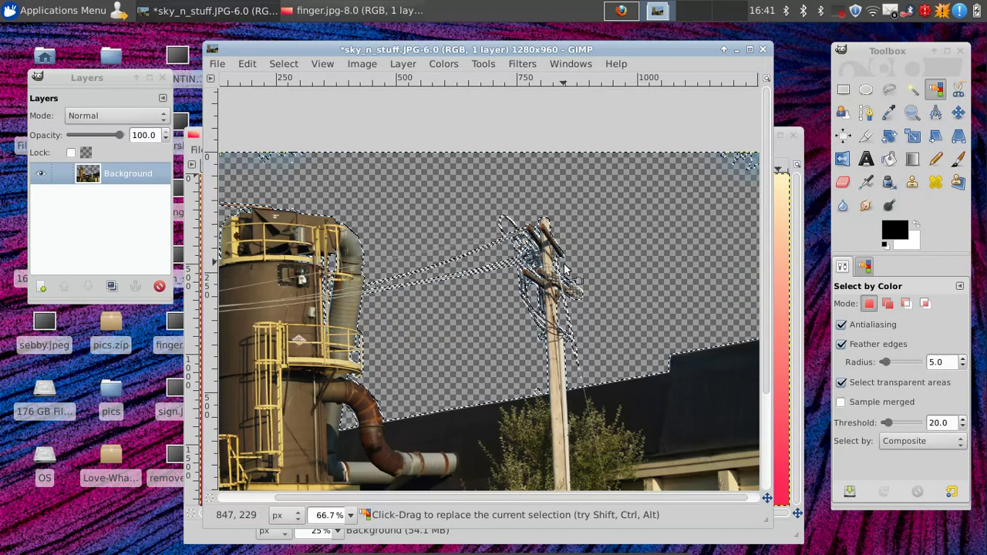
Step: Rectangle-select the top-right corner, top-left corner and a strip along the left edge
scroll(566, 269, "up", 4)
scroll(590, 216, "down", 4)
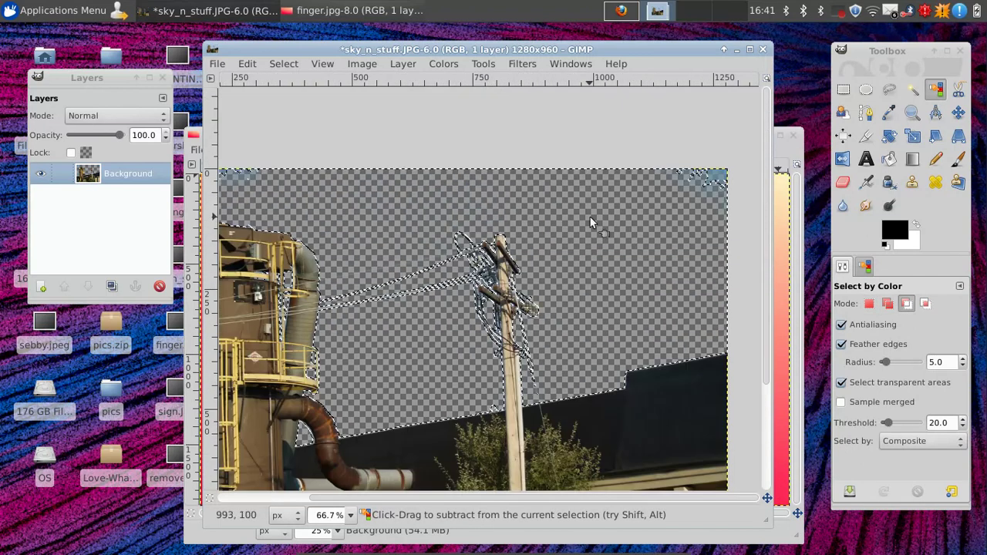
left_click(844, 91)
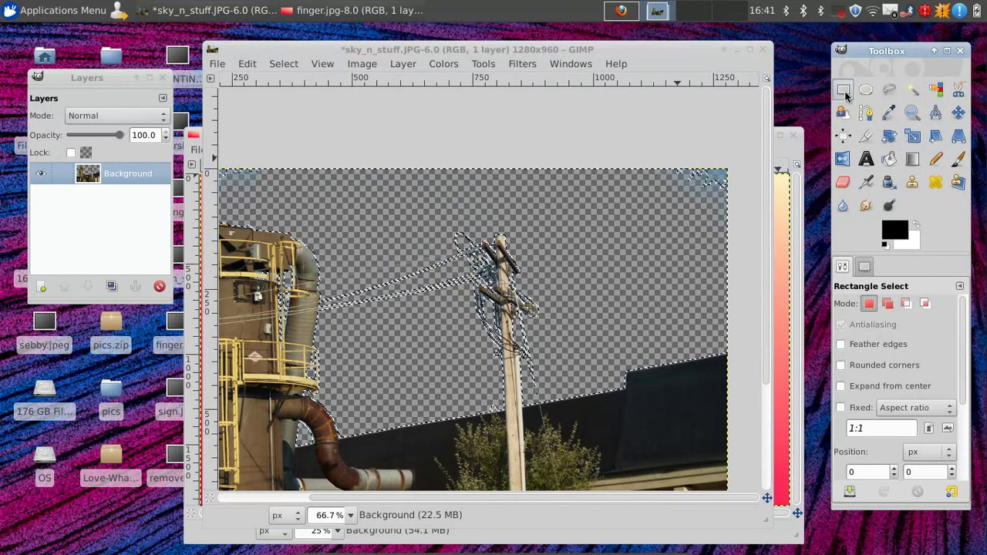
left_click_drag(630, 126, 776, 223)
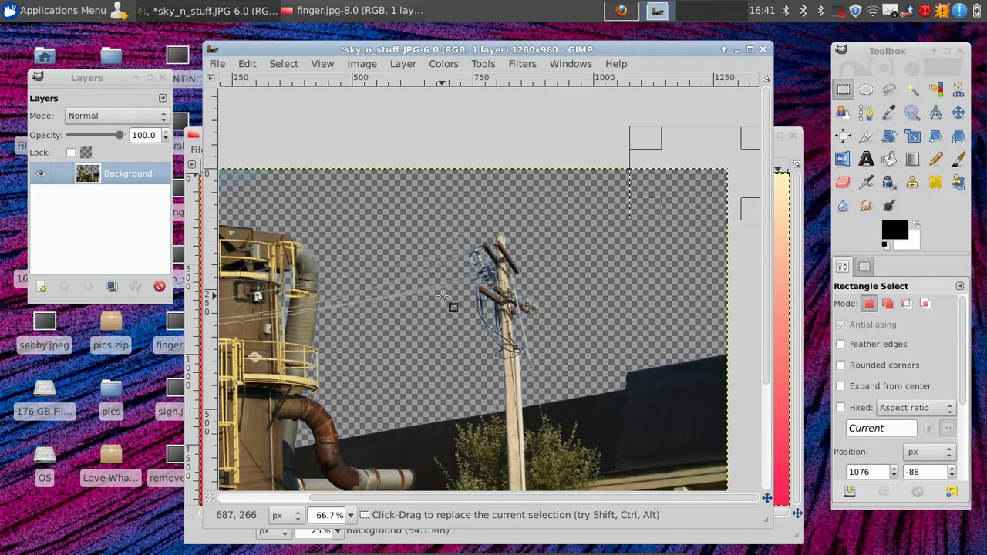
left_click_drag(442, 297, 687, 333)
left_click_drag(266, 146, 553, 234)
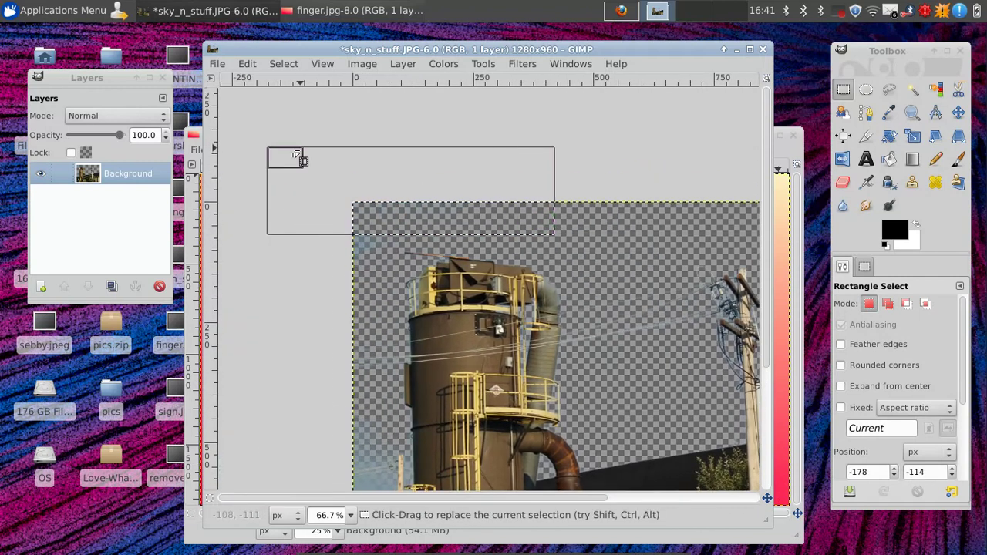
left_click_drag(295, 324, 388, 170)
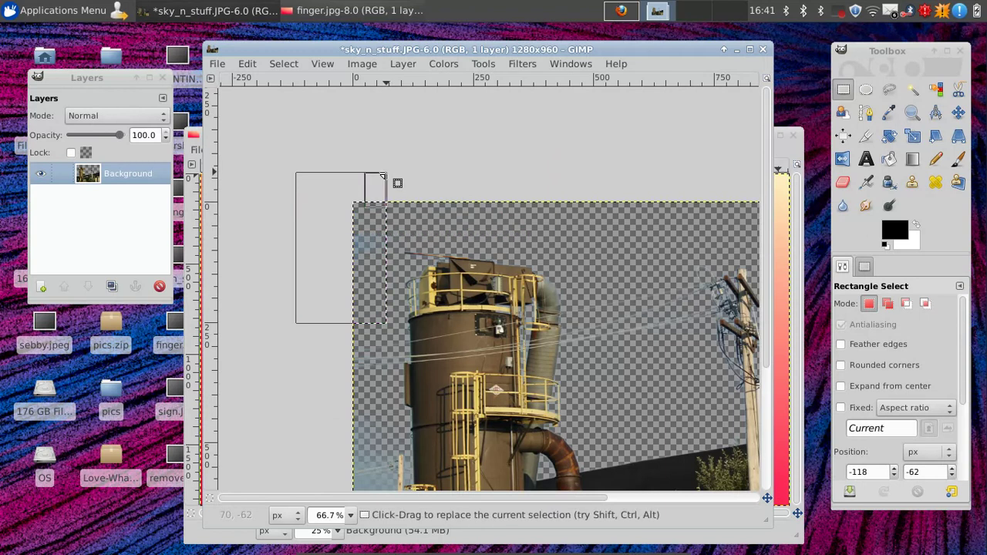
scroll(393, 182, "down", 5)
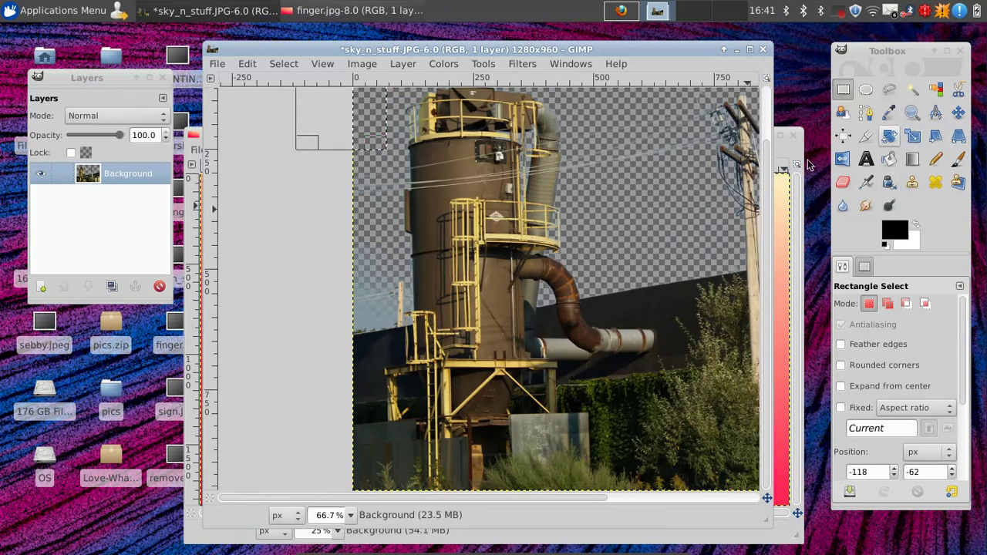
Step: Select the leftover sky patches by colour and delete them to transparency
left_click(929, 91)
left_click(363, 312)
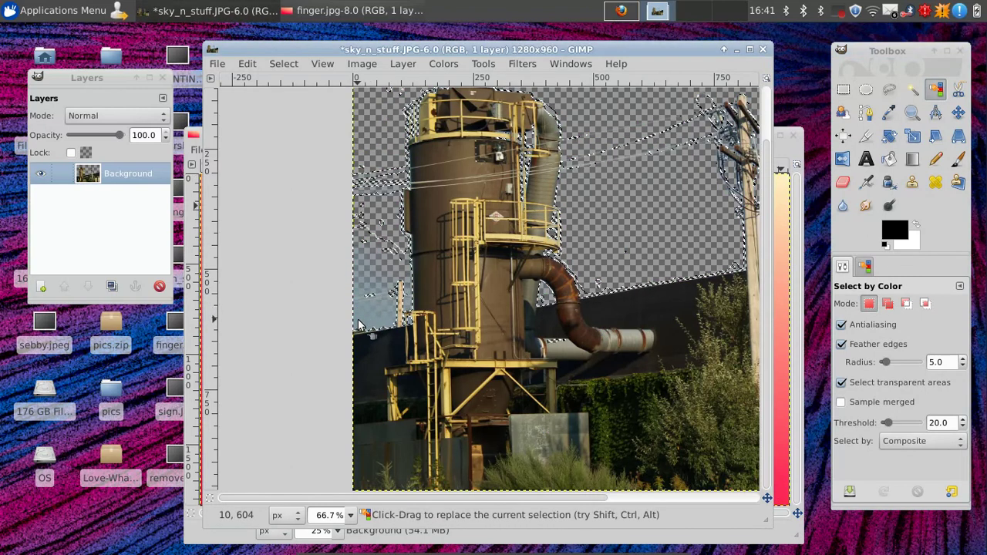
key("Delete")
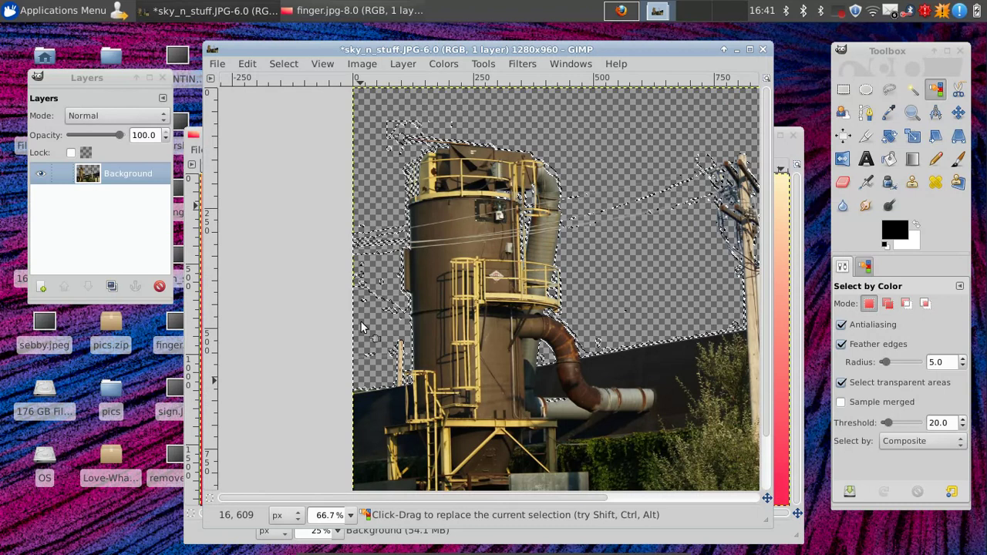
Step: Inspect the pole and wires closely, reselect the sky by colour, then deselect everything
left_click_drag(601, 317, 336, 358)
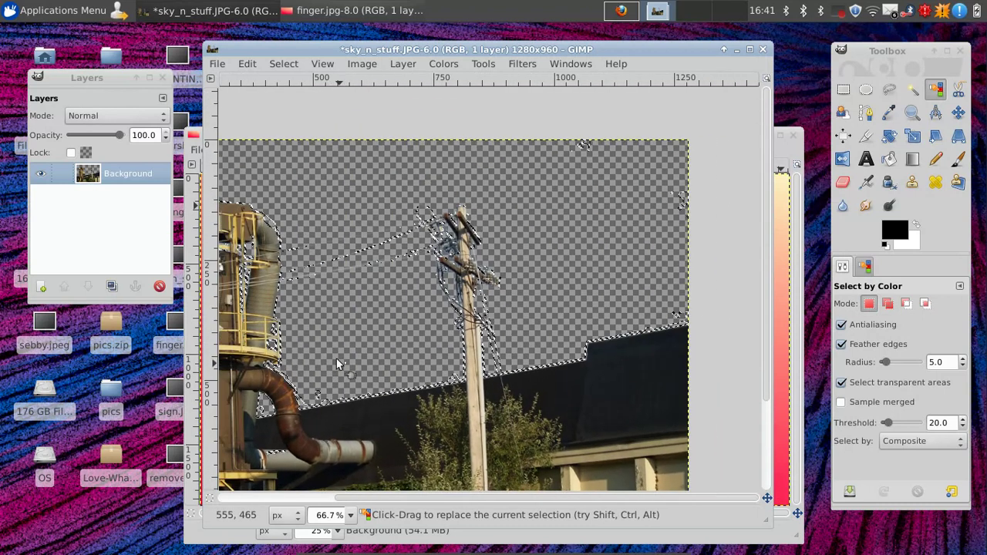
scroll(406, 274, "up", 5)
left_click_drag(477, 295, 655, 278)
left_click_drag(712, 260, 434, 403)
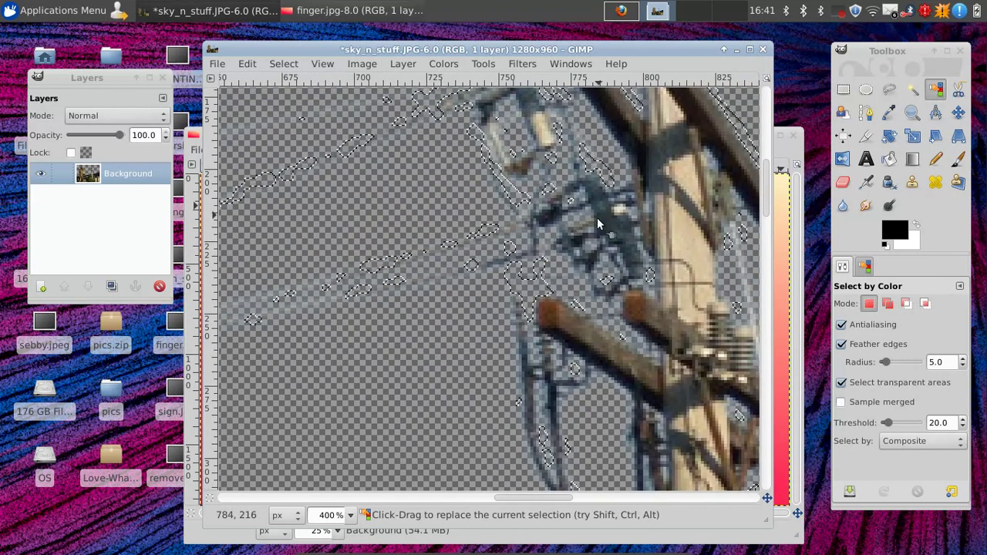
scroll(515, 242, "down", 3)
scroll(513, 235, "down", 3)
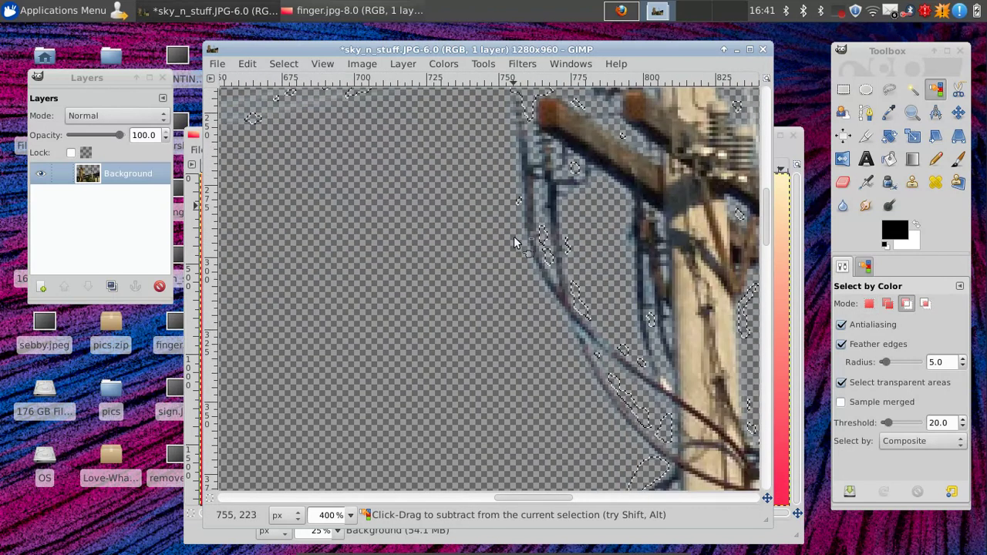
scroll(507, 242, "up", 4)
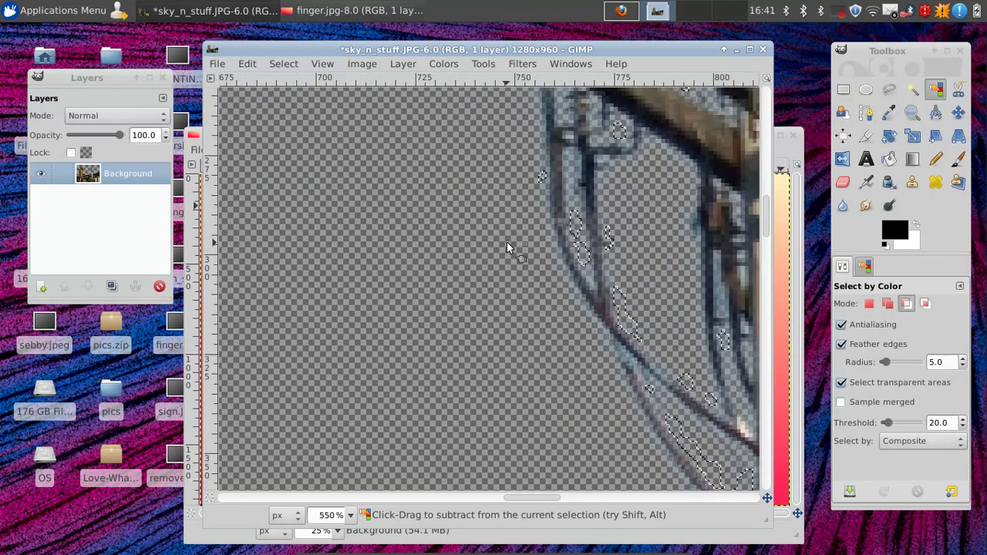
scroll(506, 242, "down", 5)
scroll(506, 246, "down", 4)
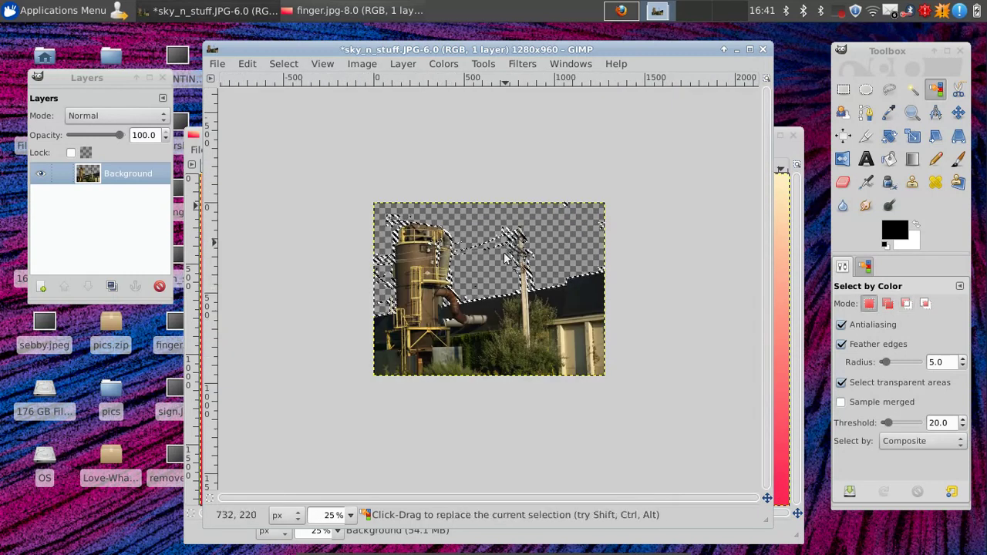
scroll(503, 261, "up", 3)
left_click(503, 262)
left_click(843, 89)
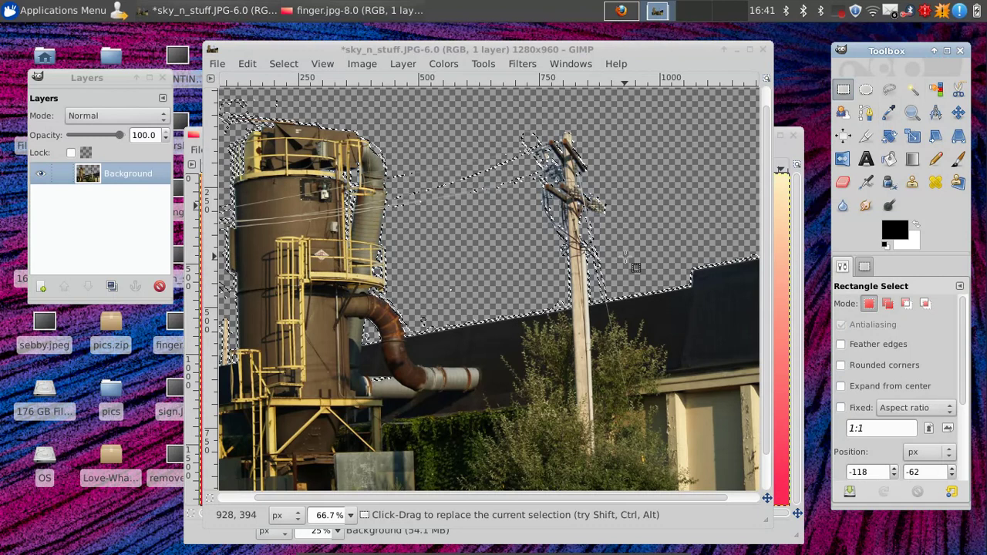
left_click(652, 258)
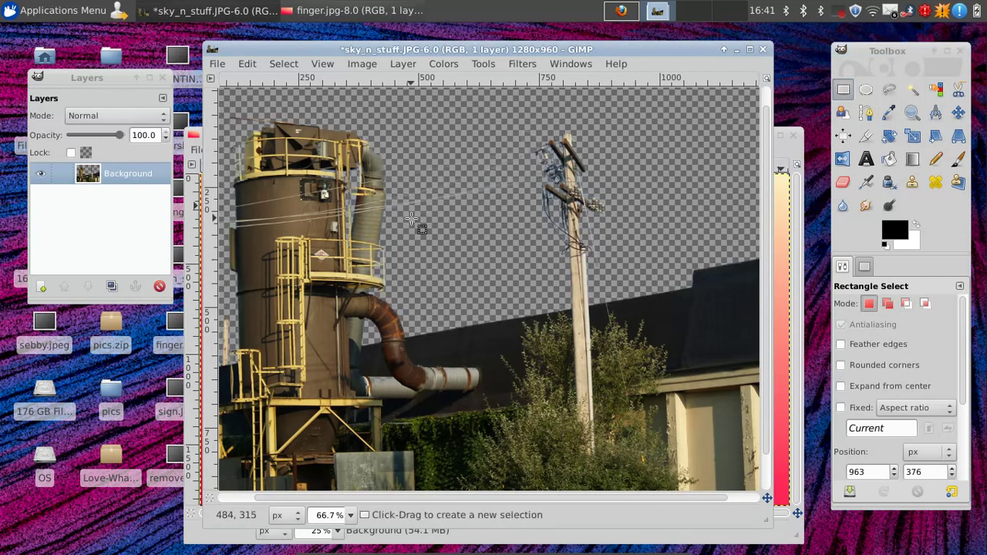
scroll(417, 225, "down", 1)
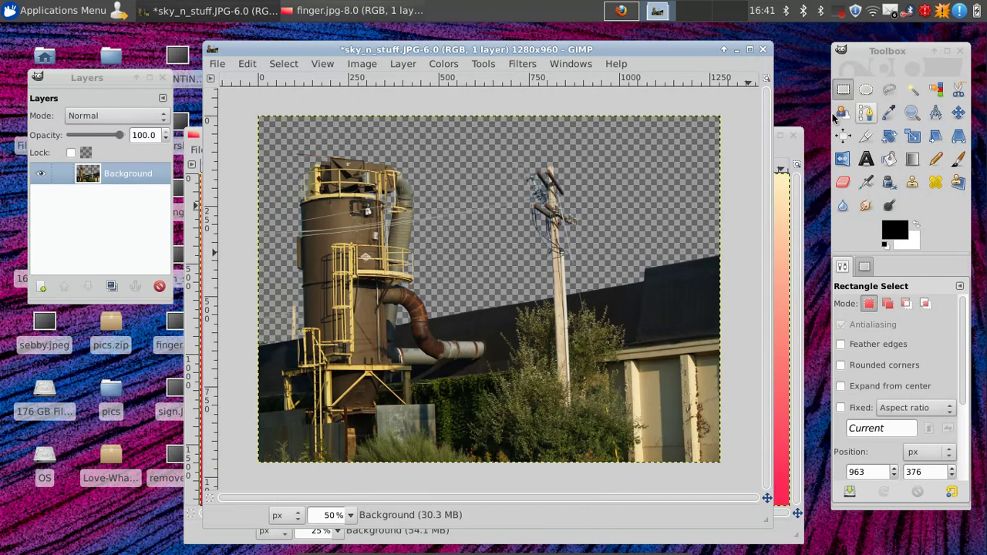
Step: Select all of the finger.jpg gradient and copy it
left_click(796, 158)
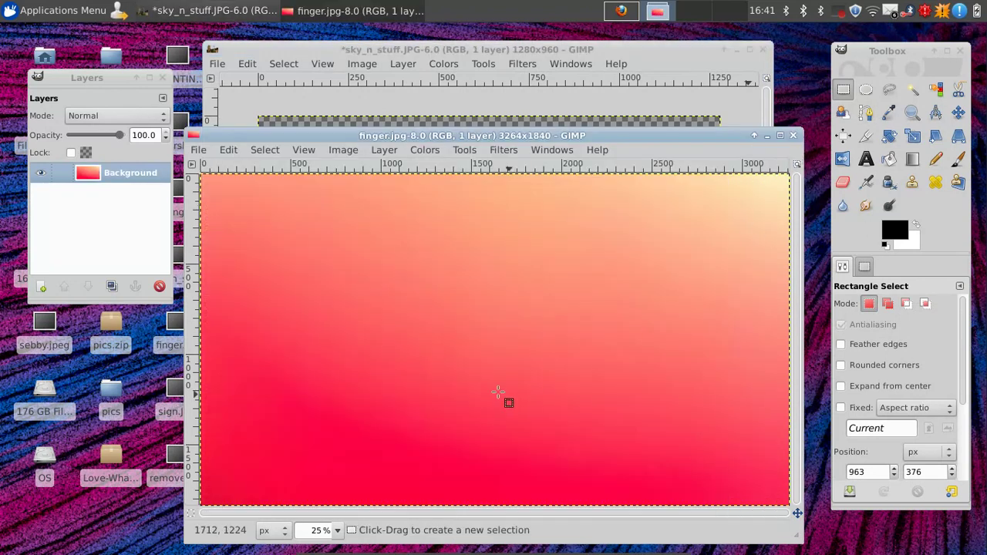
left_click(403, 52)
left_click(782, 220)
left_click(228, 150)
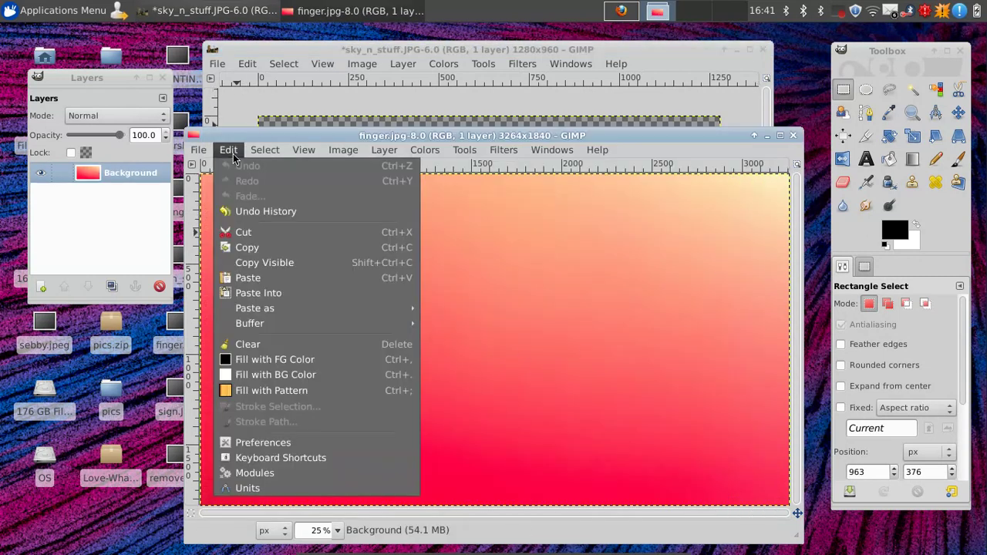
left_click(266, 166)
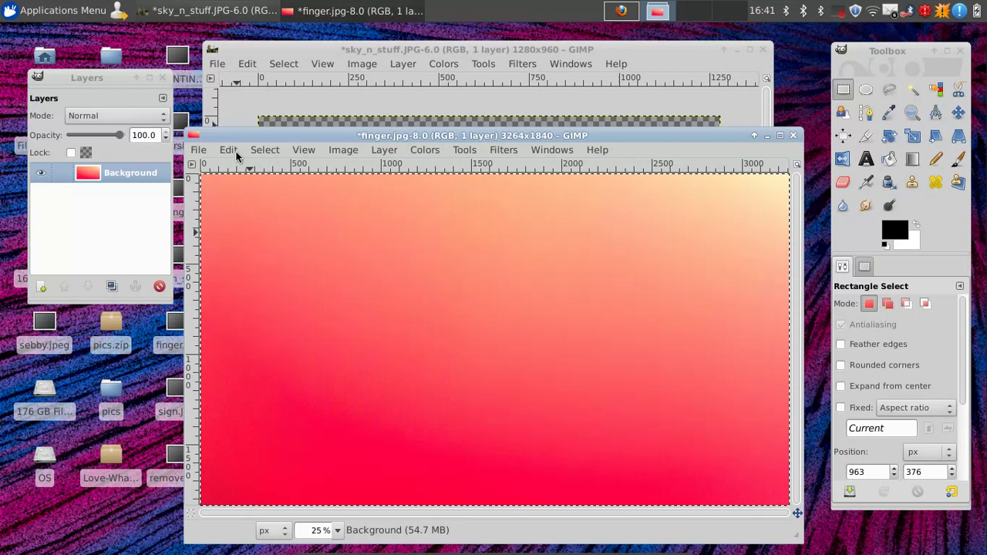
left_click(228, 150)
left_click(260, 249)
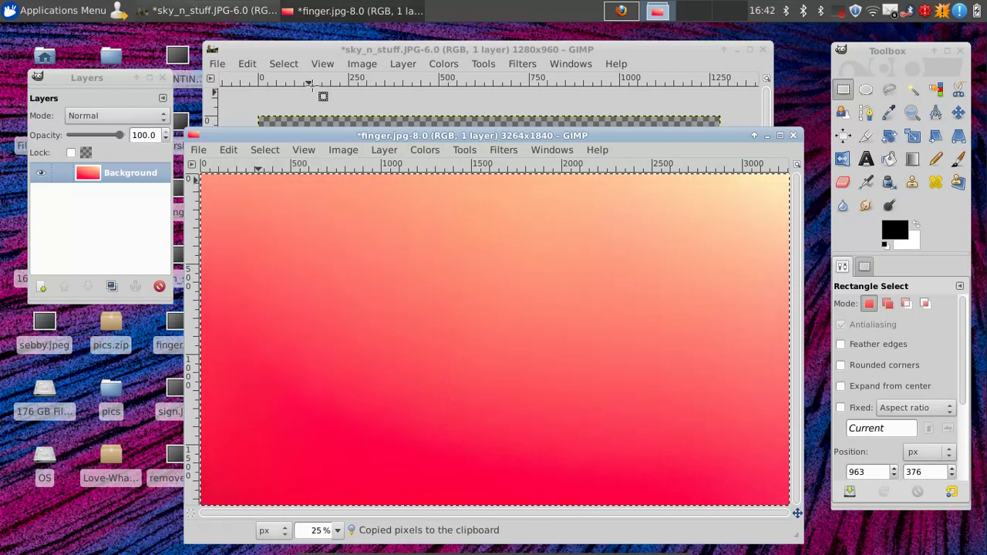
Step: Paste the copied gradient into sky_n_stuff.JPG as a floating selection
left_click(272, 75)
left_click(244, 64)
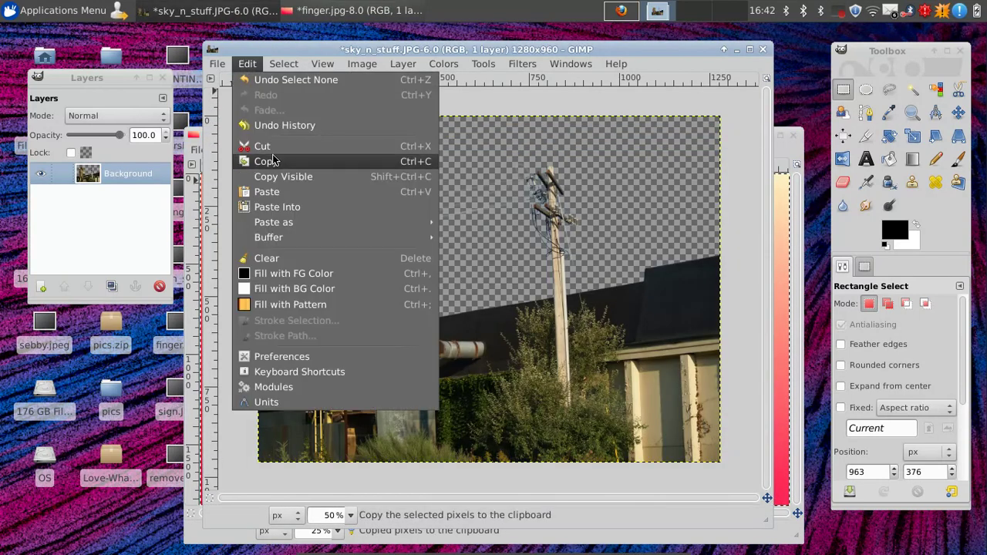
left_click(271, 192)
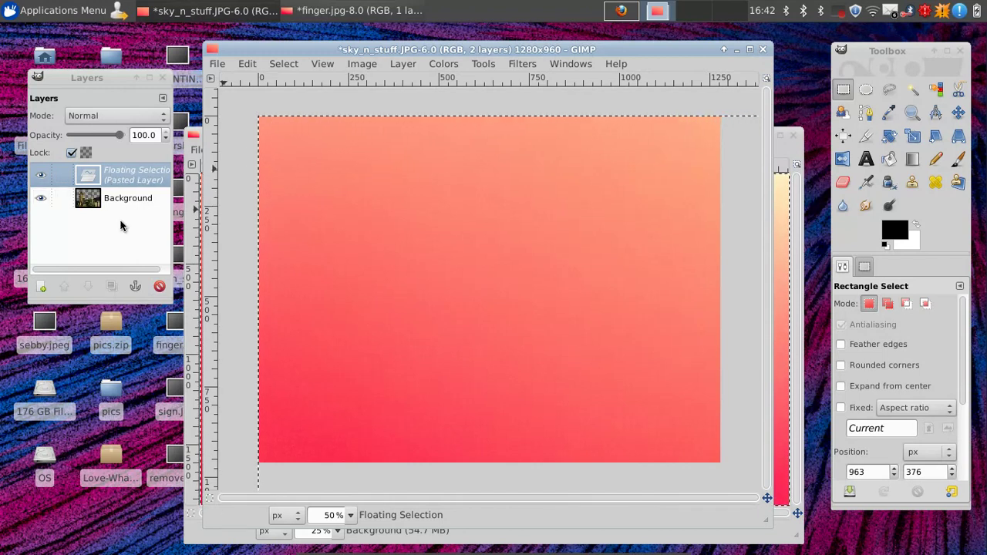
Step: Rename the pasted layer 'BG' and move it beneath the photo layer
left_click(132, 180)
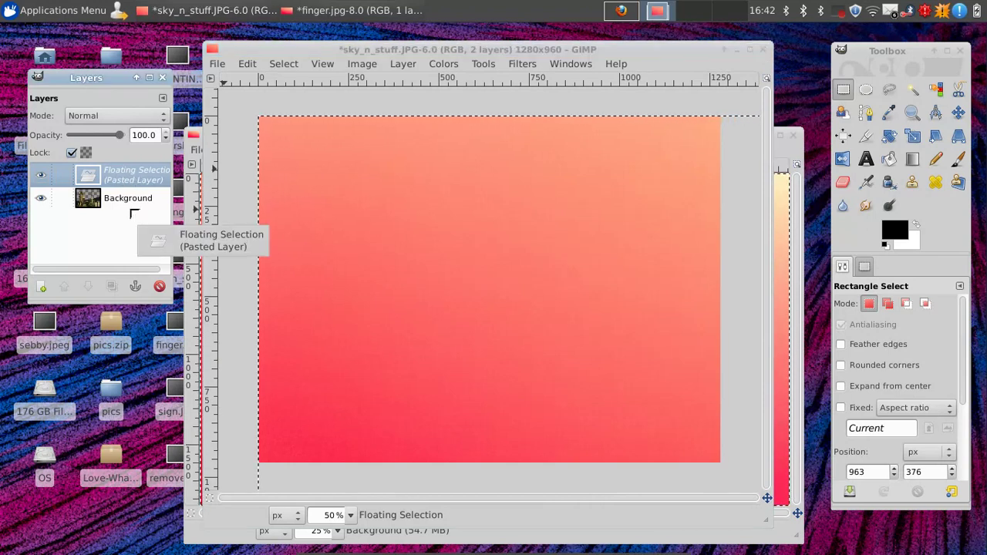
double_click(124, 179)
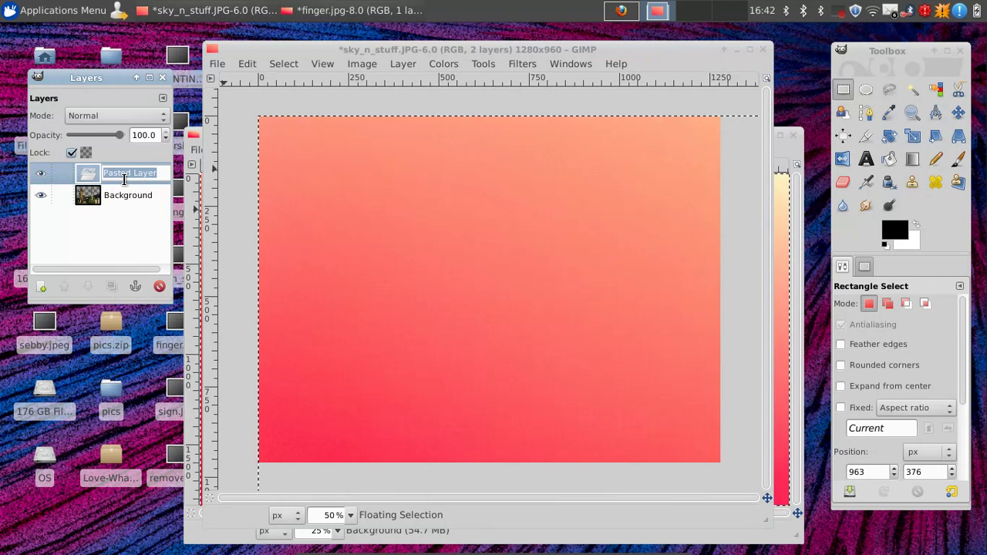
type("BG")
key("Return")
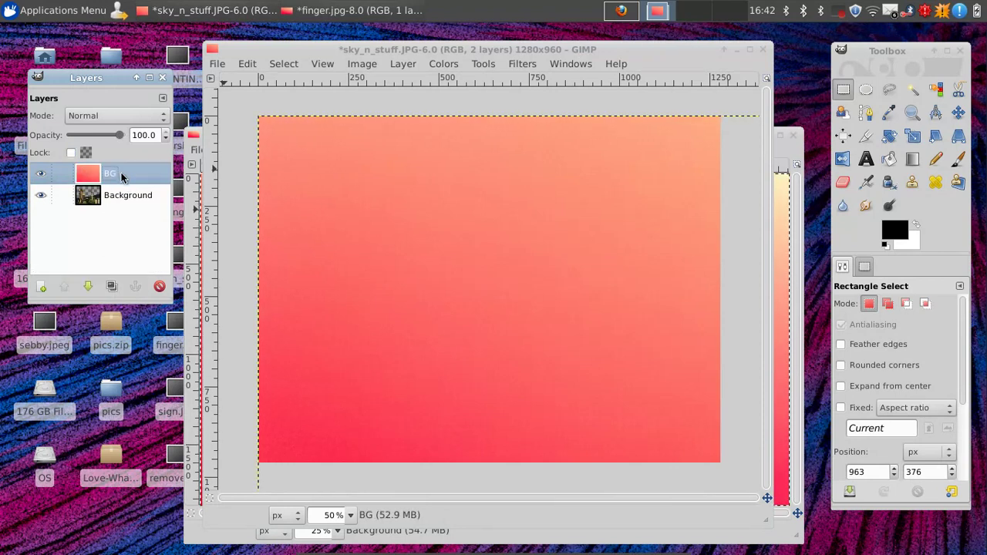
left_click_drag(121, 178, 124, 207)
Step: Rename the Background photo layer 'FG', then make BG the active layer
left_click(122, 182)
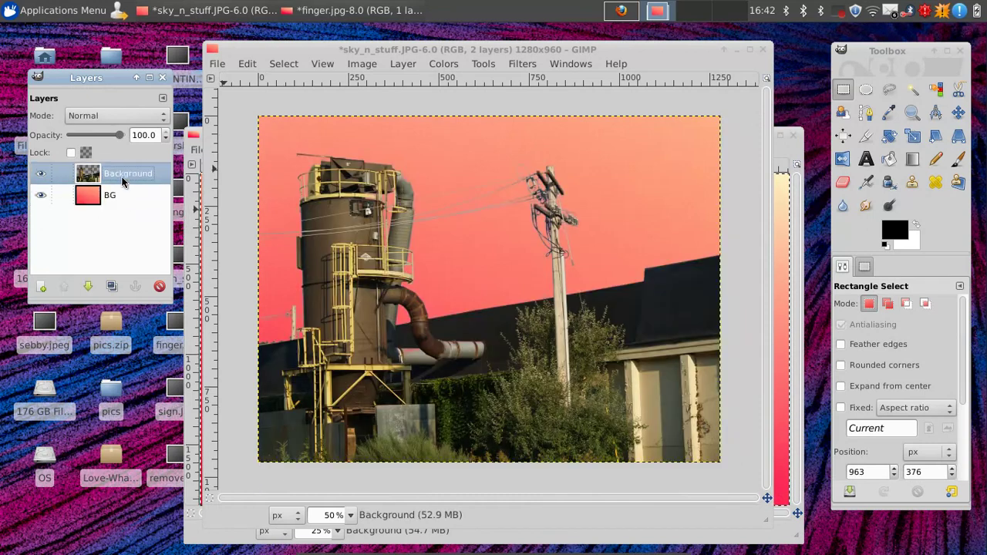
double_click(122, 179)
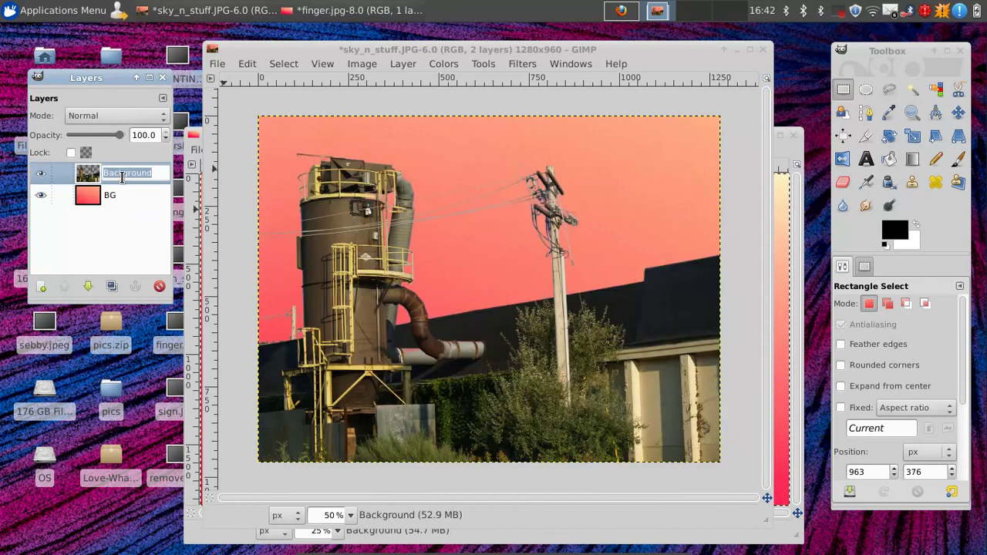
type("FG")
key("Return")
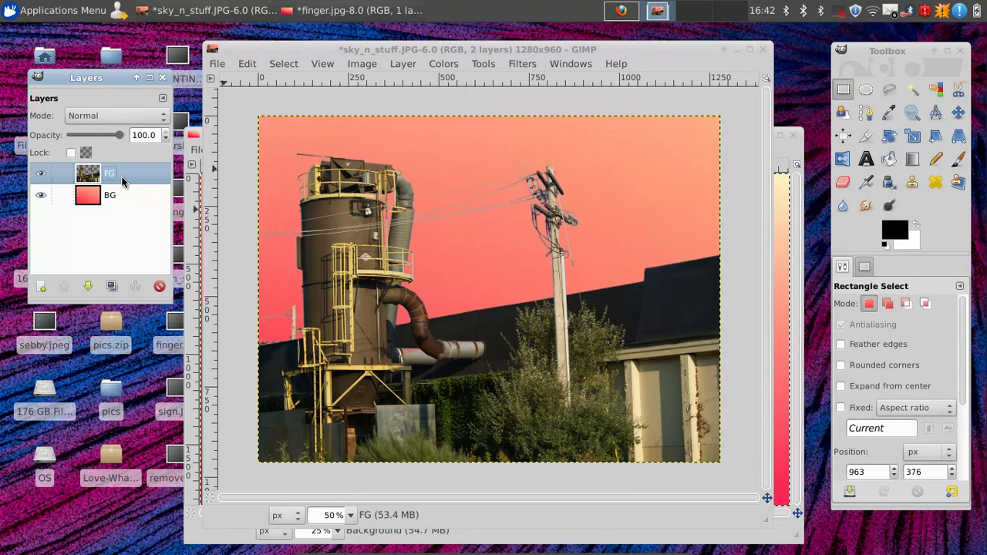
scroll(456, 174, "up", 2)
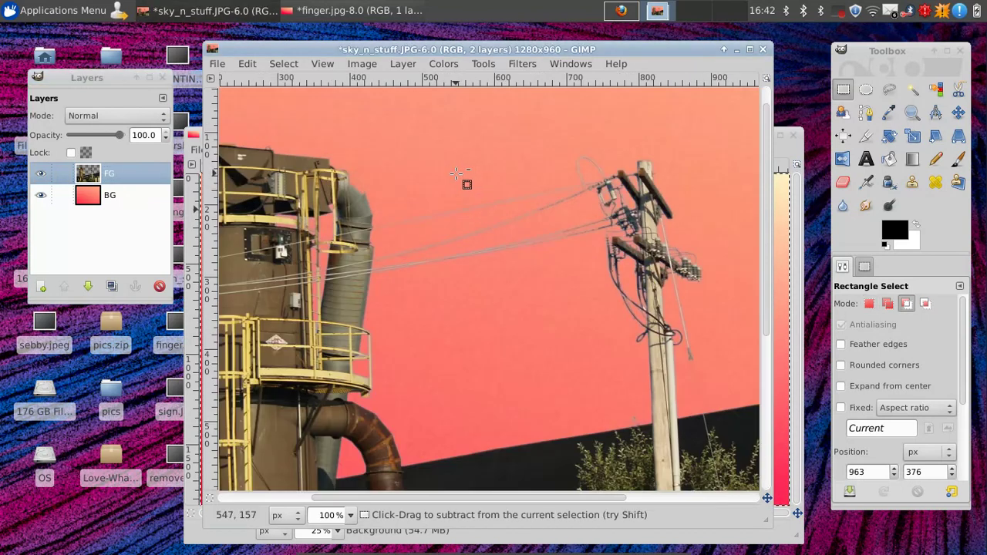
scroll(457, 174, "down", 2)
left_click(100, 197)
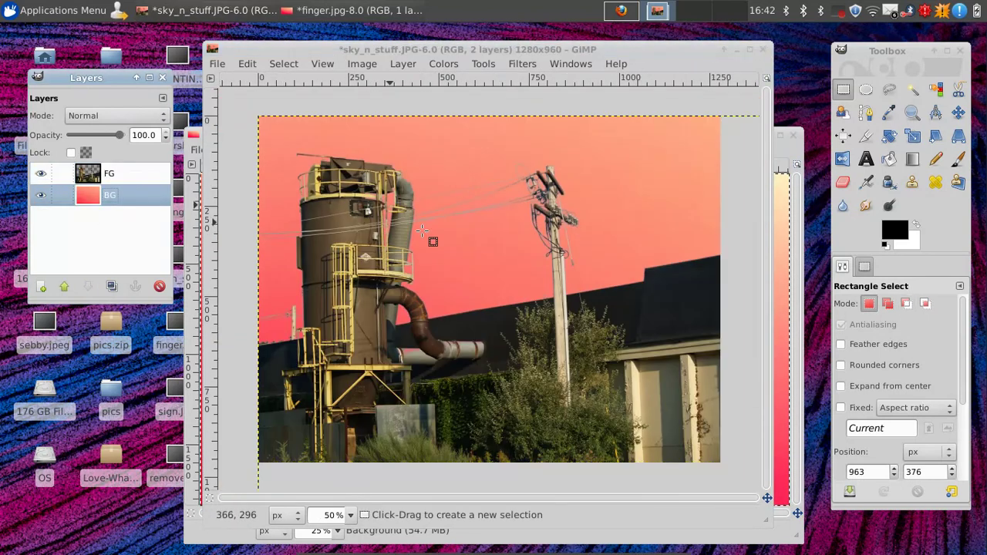
Step: Cancel the JPEG export prompt and save the image as new_sky.xcf
key("ctrl+s")
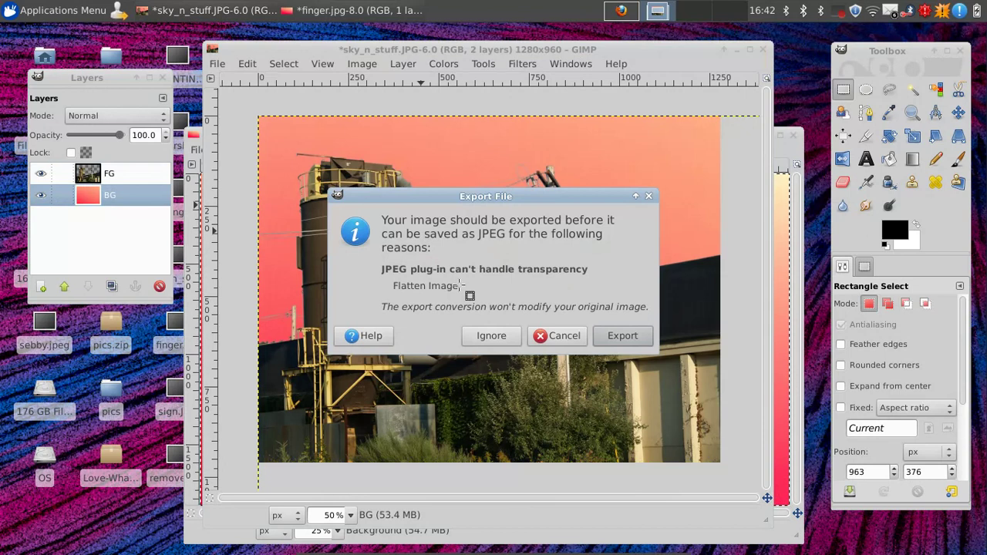
key("Escape")
left_click(219, 65)
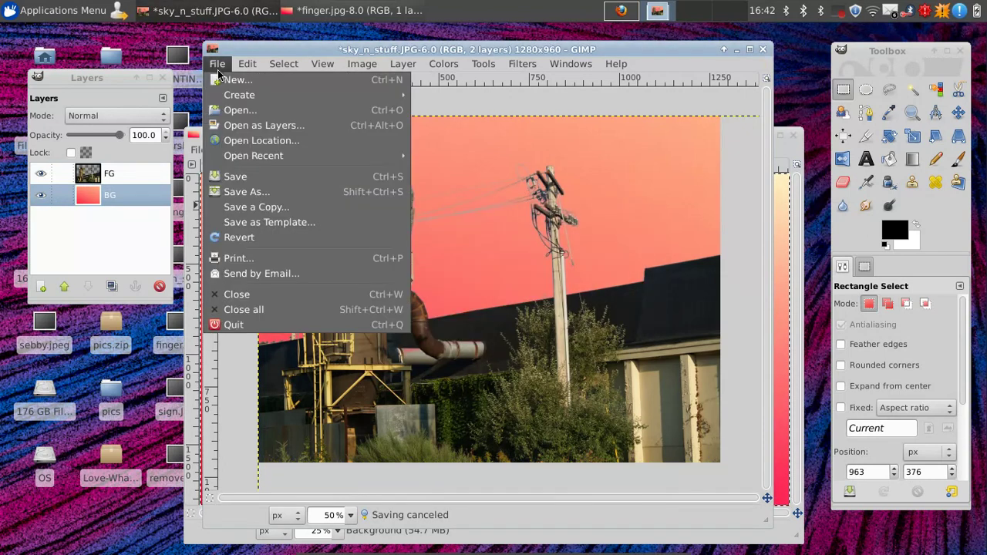
left_click(231, 193)
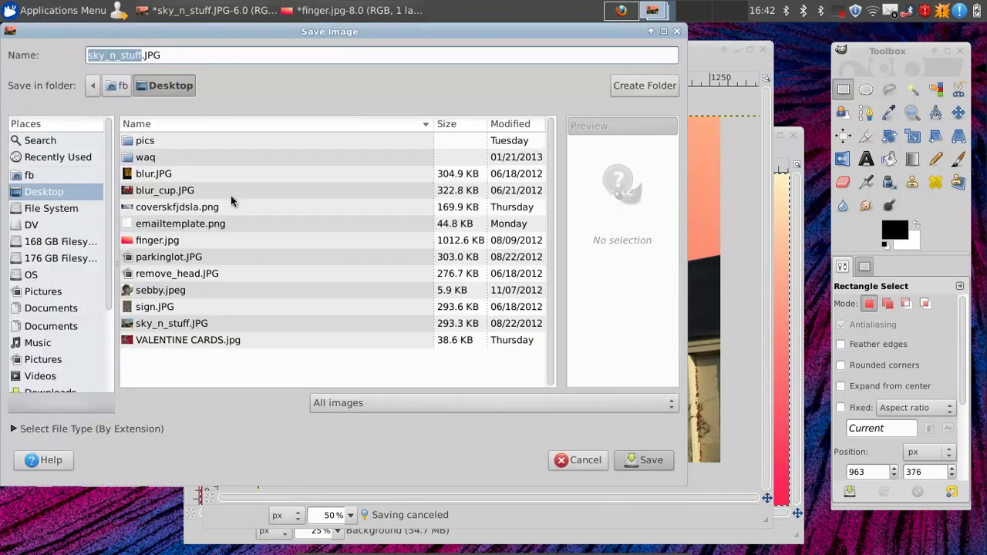
triple_click(164, 61)
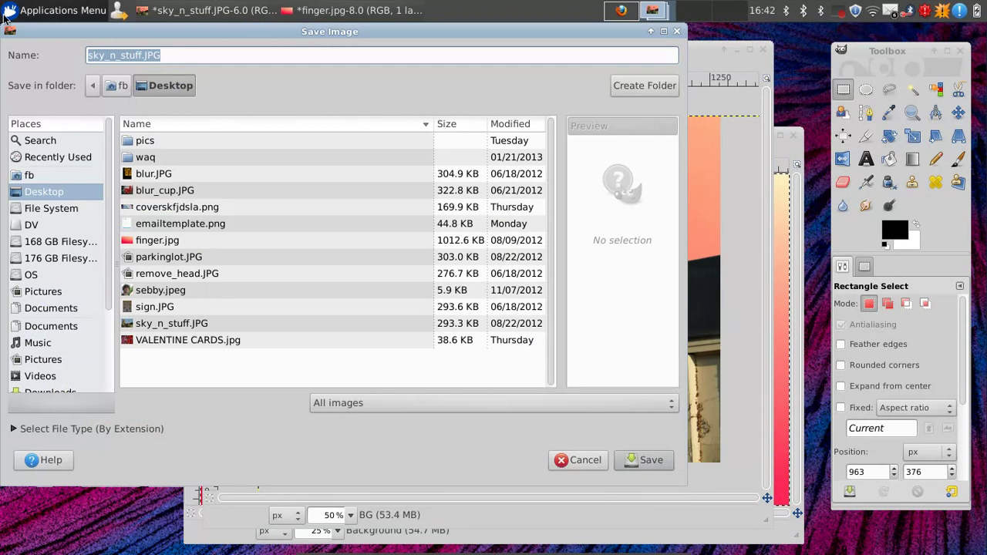
type("new_")
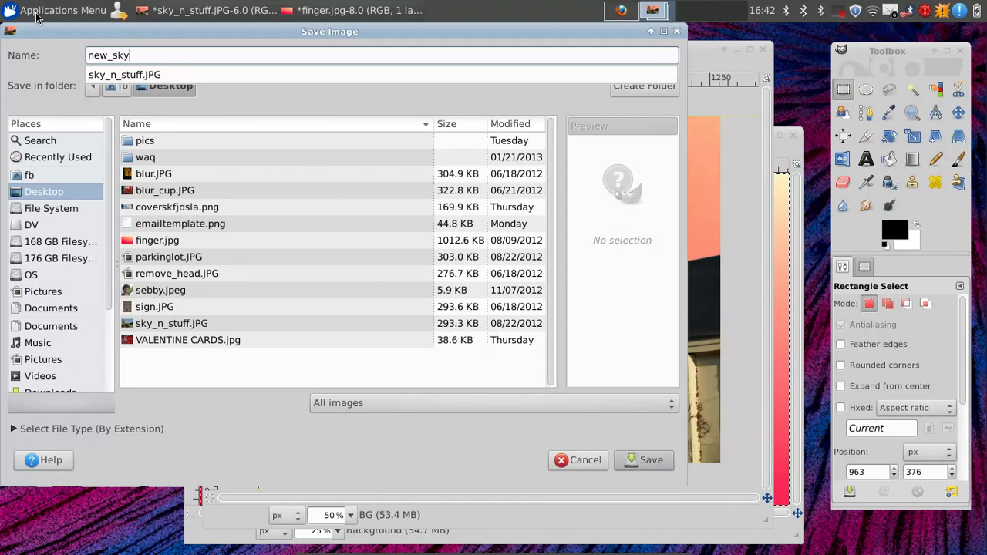
type("sky")
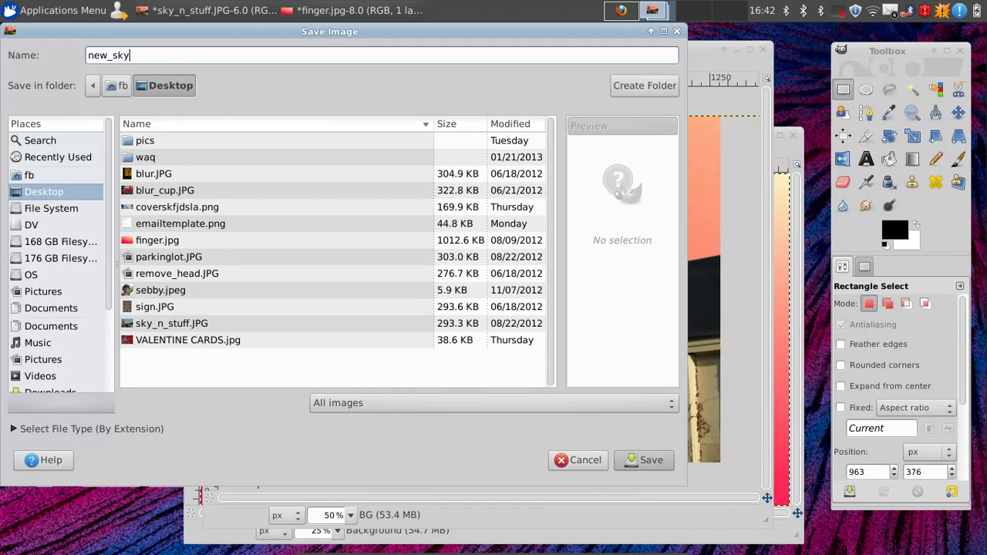
type(".xcf")
key("Return")
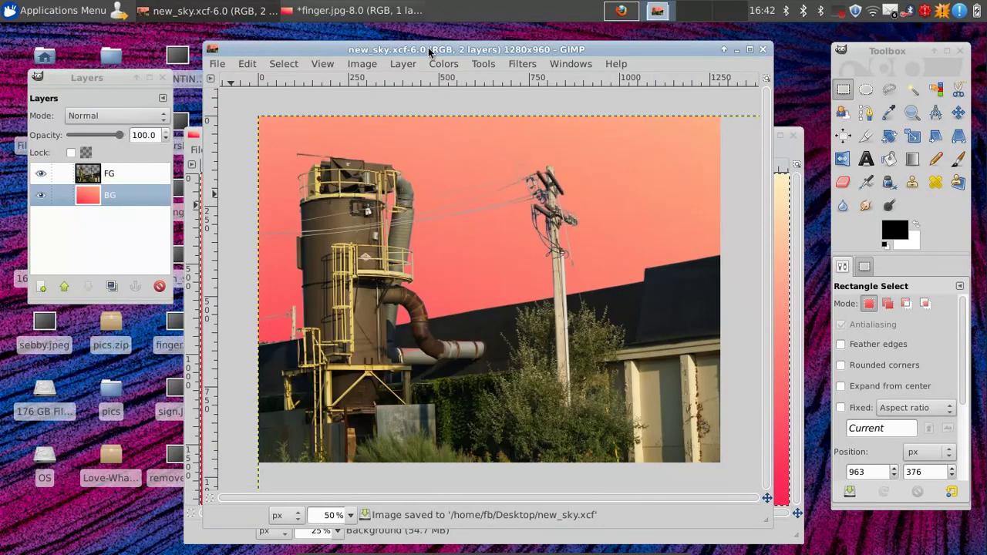
Step: Start a Save a Copy with the extension changed to 'pmg', then cancel it
left_click(218, 64)
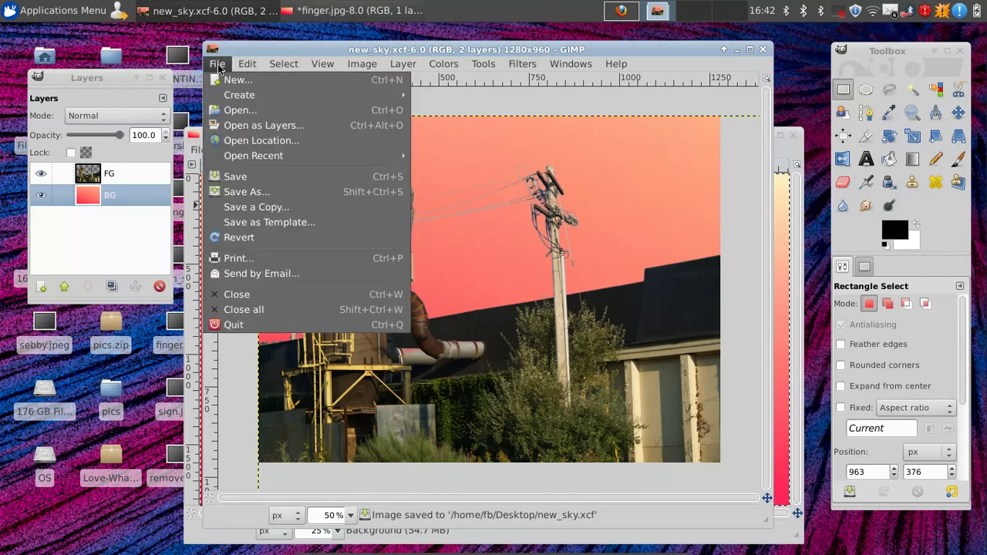
left_click(236, 207)
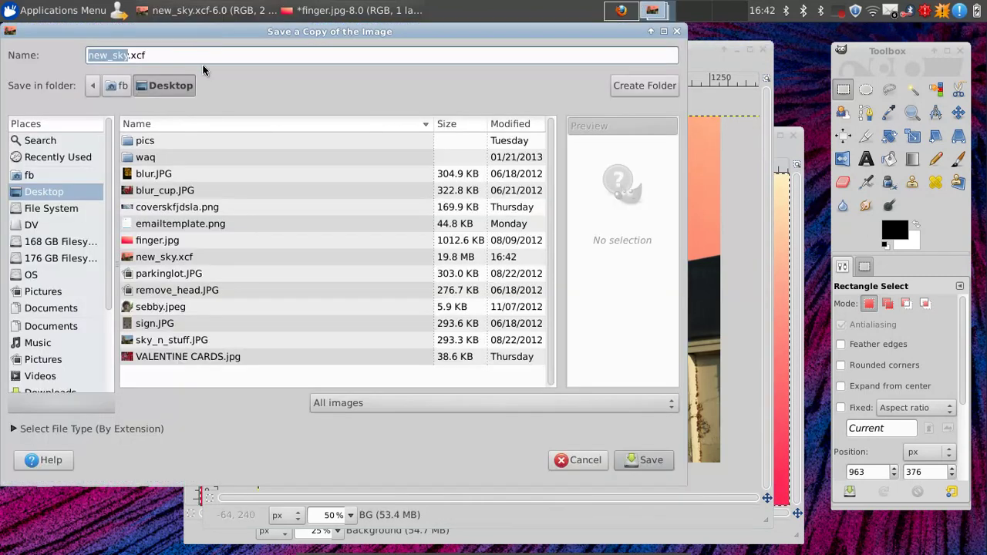
left_click_drag(172, 58, 134, 60)
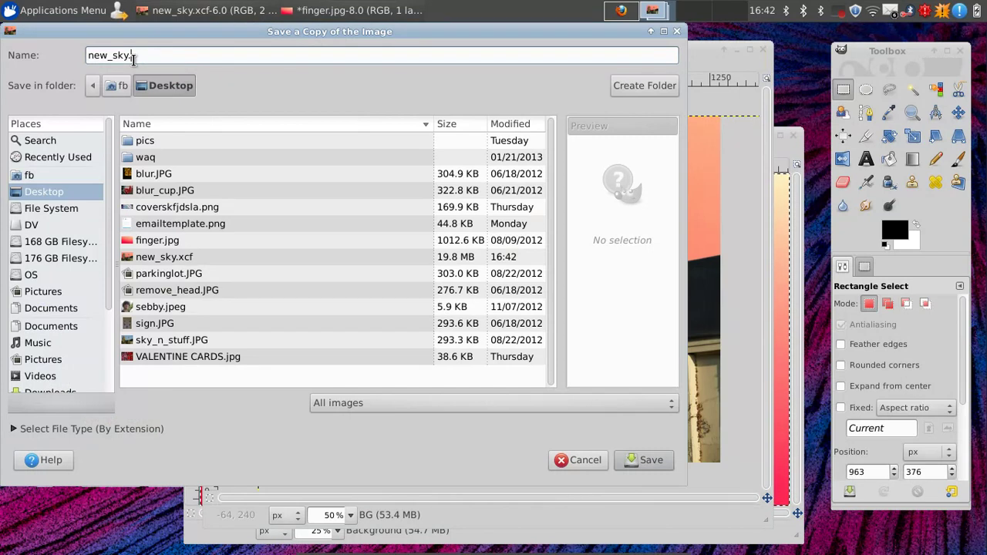
type("pmg")
key("Escape")
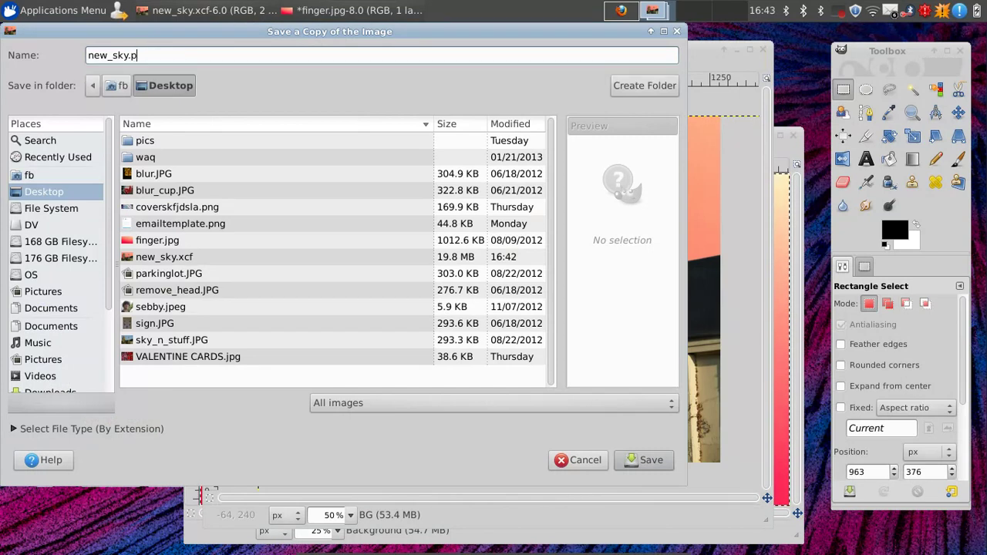
key("Escape")
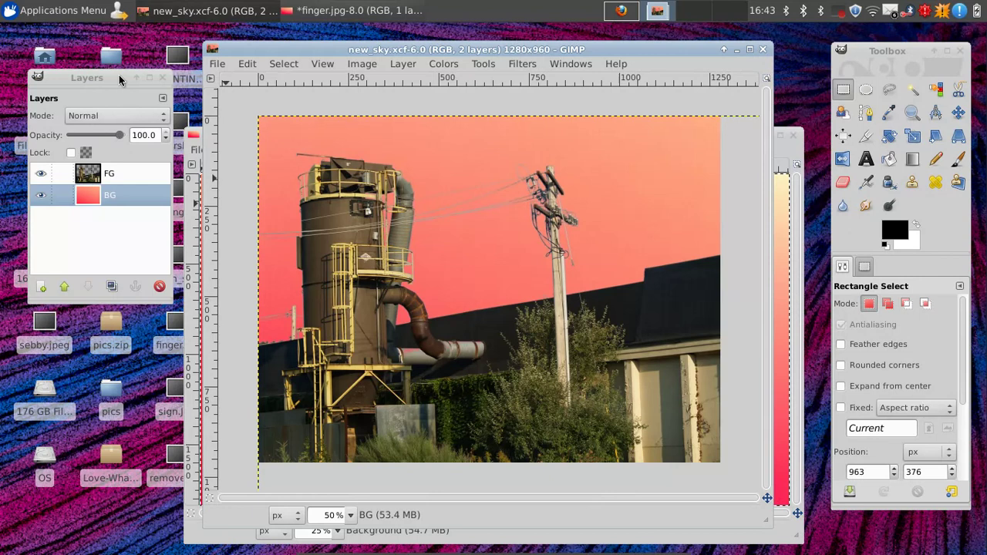
left_click(119, 196)
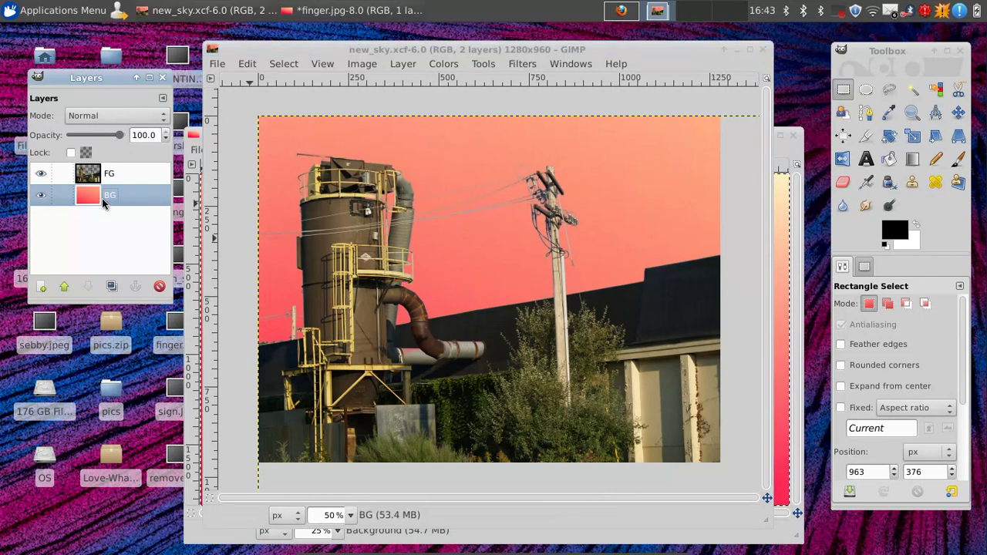
left_click(41, 174)
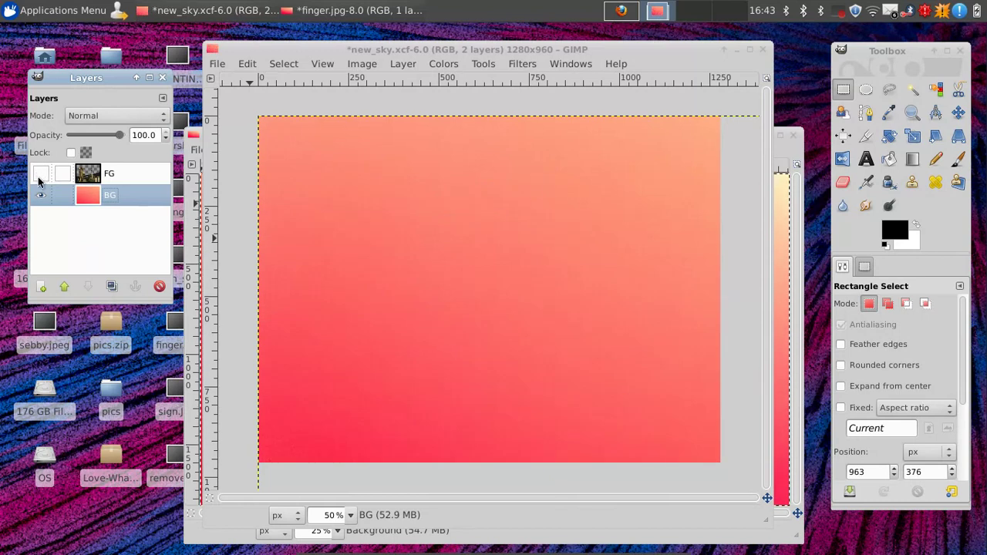
left_click(40, 176)
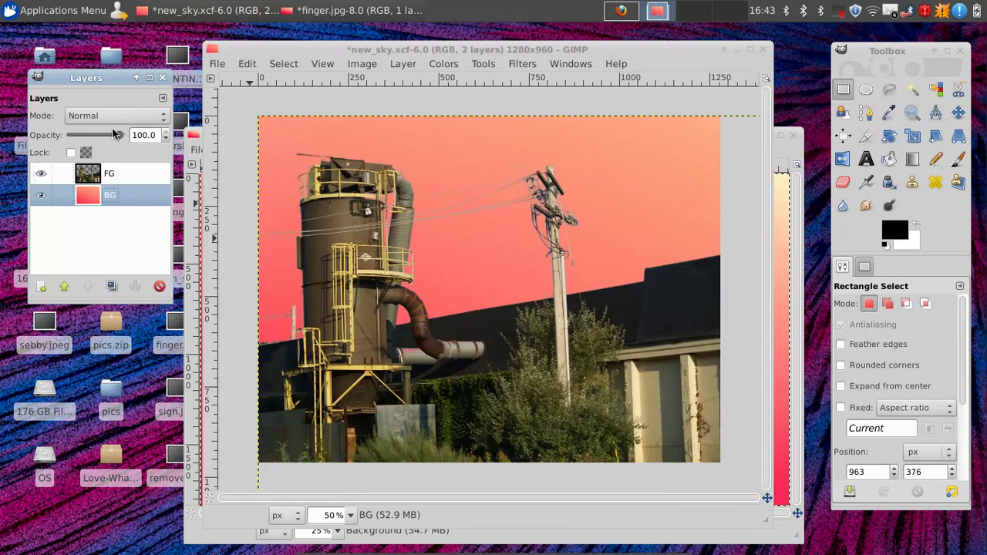
Step: Lower the FG layer's opacity to 43.9 and make BG the active layer
left_click(108, 174)
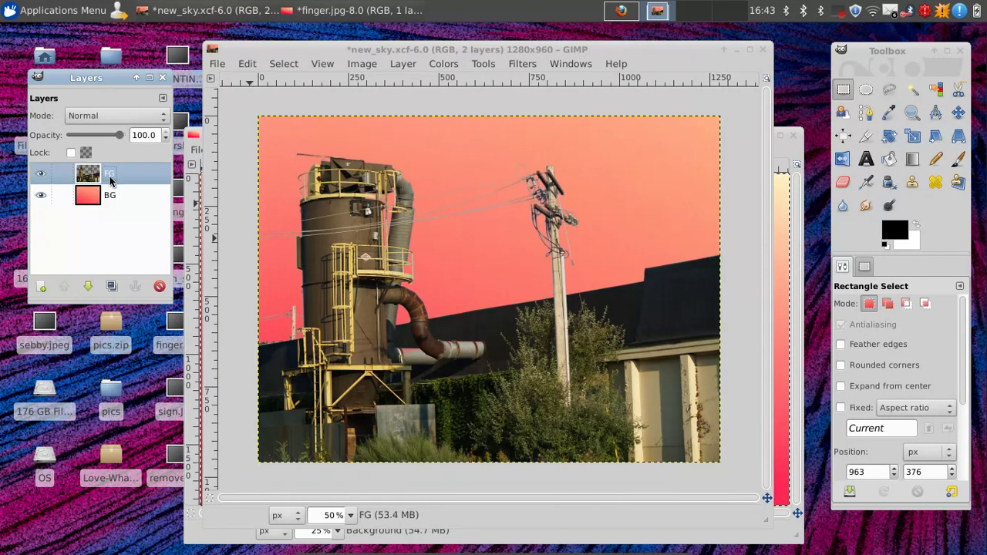
left_click_drag(124, 136, 94, 149)
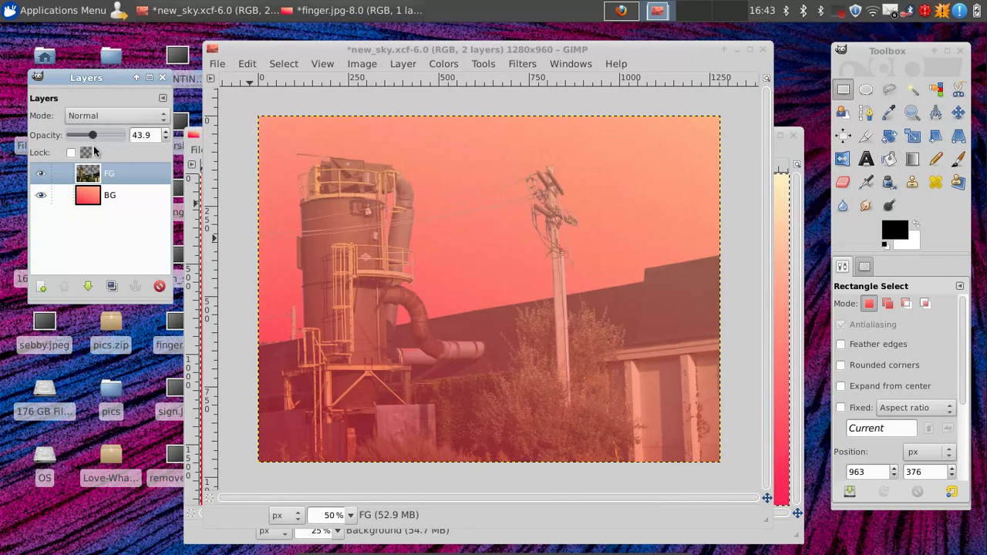
left_click_drag(94, 150, 88, 150)
left_click(130, 189)
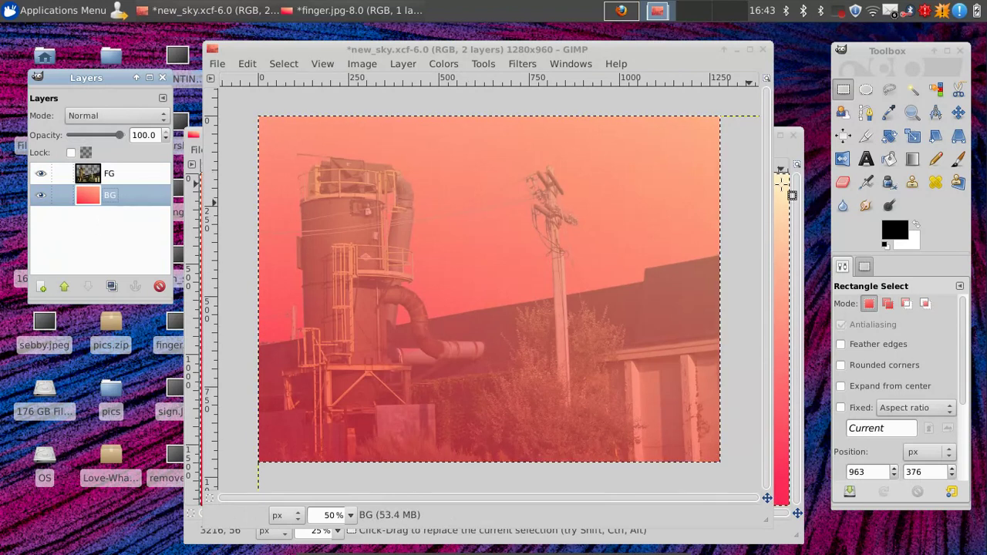
Step: Rotate the BG layer 180 degrees and anchor the rotated floating layer into BG
left_click(889, 135)
left_click(426, 217)
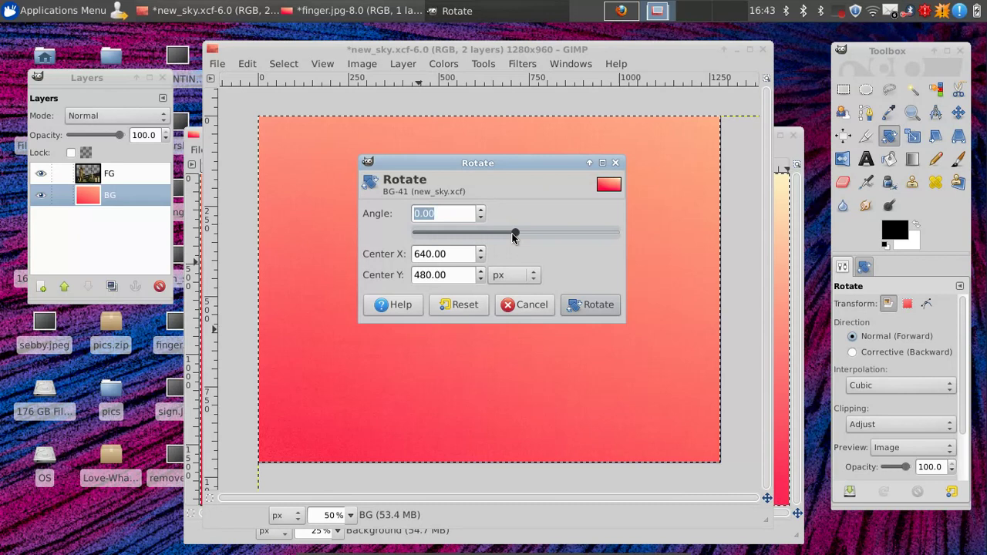
left_click_drag(514, 233, 654, 241)
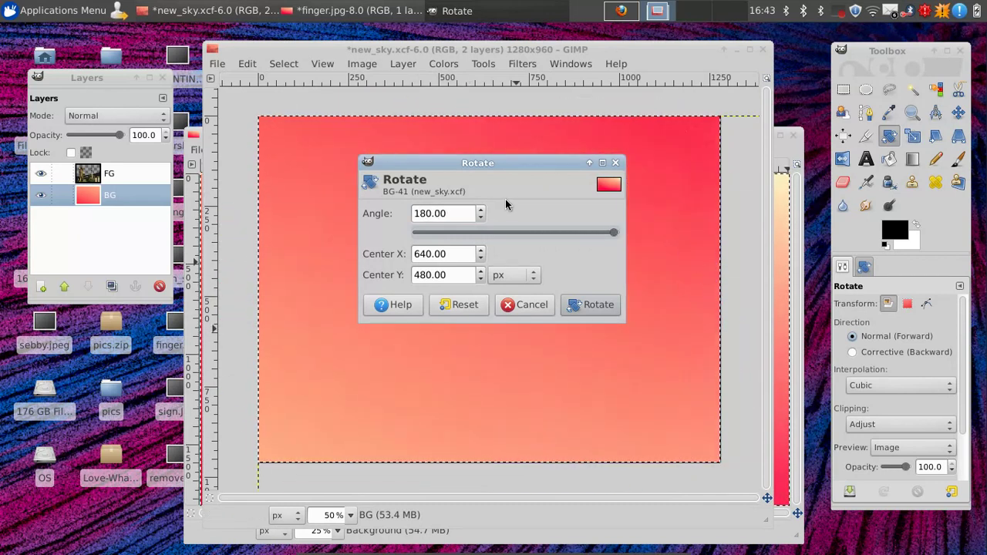
left_click(593, 305)
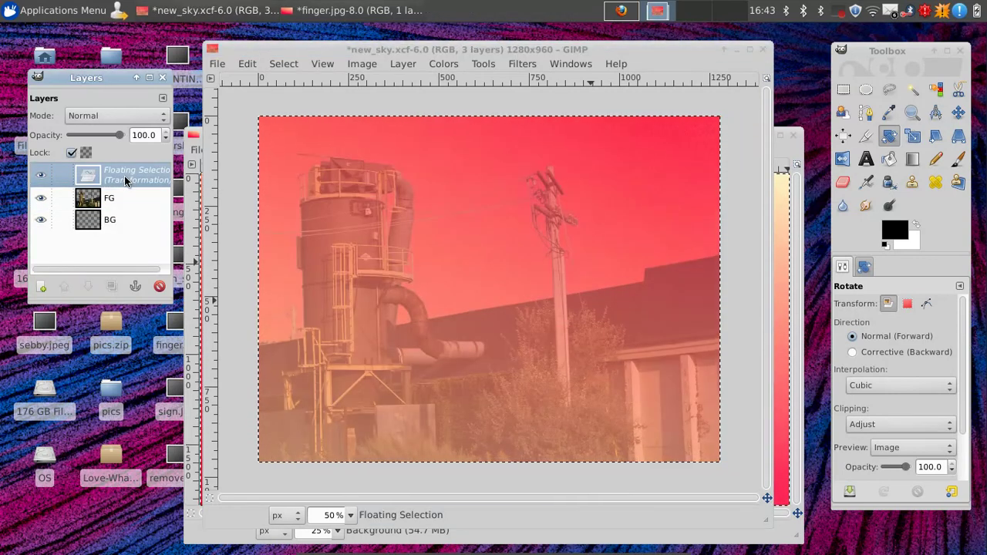
right_click(124, 176)
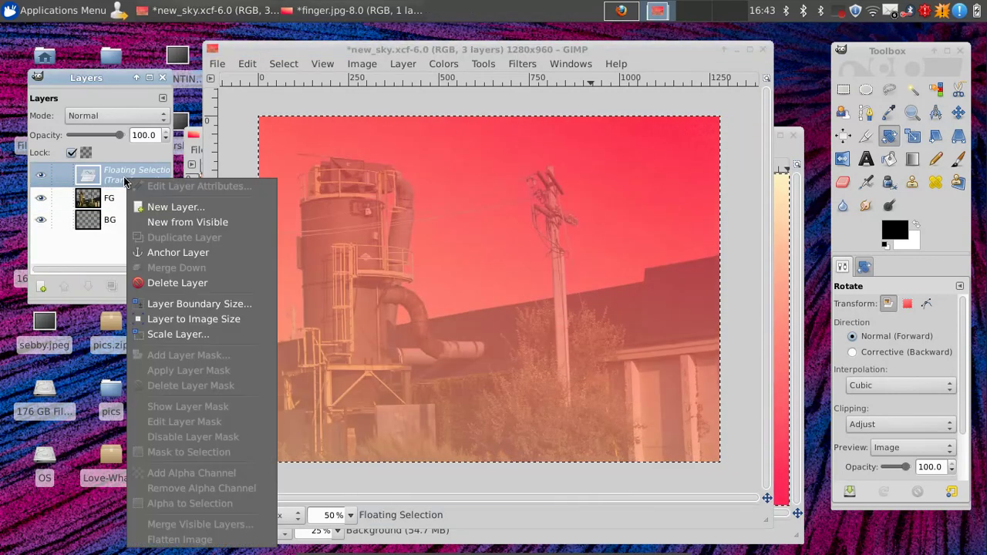
left_click(161, 255)
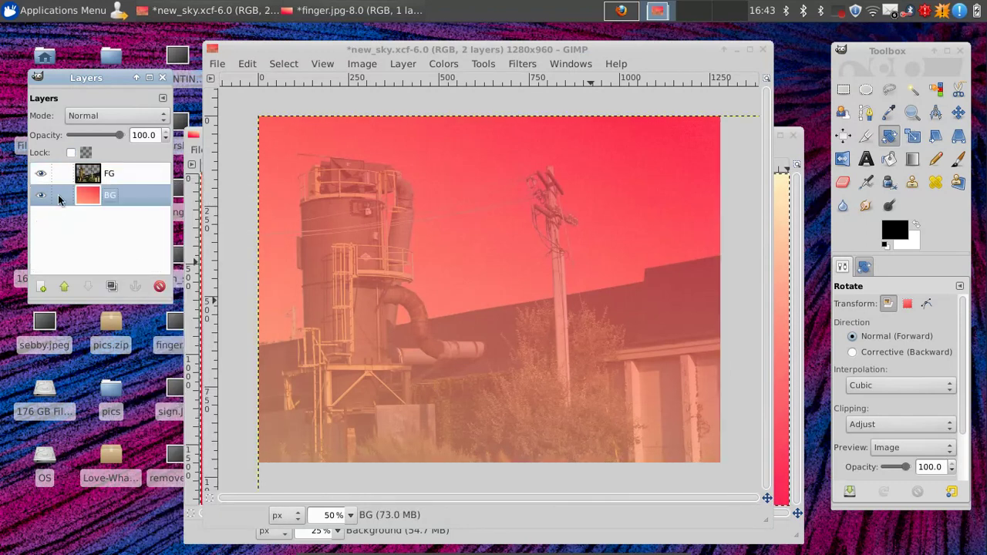
left_click(67, 174)
Step: Restore the FG layer to 100 opacity and save new_sky.xcf with Ctrl+S
left_click_drag(97, 135, 125, 135)
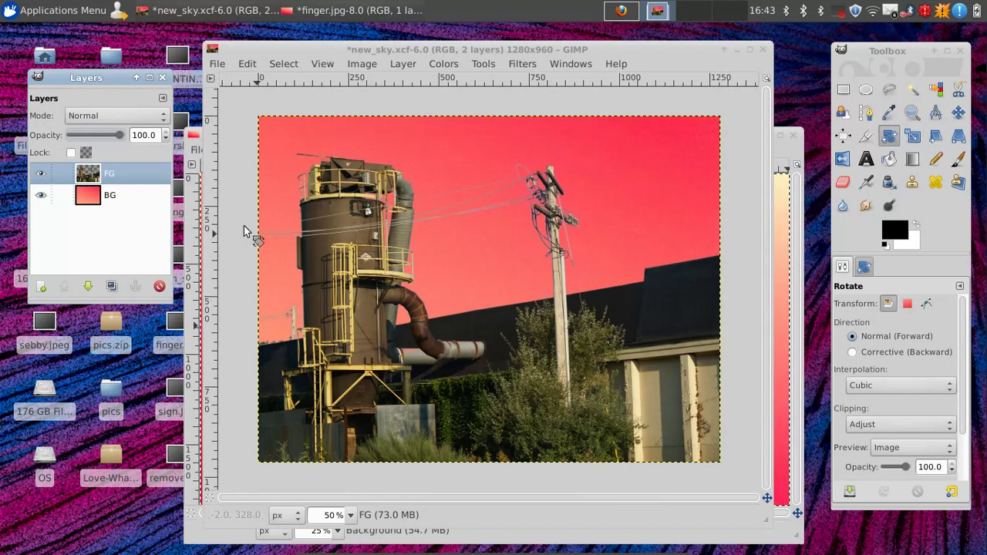
left_click(150, 191)
left_click(141, 175)
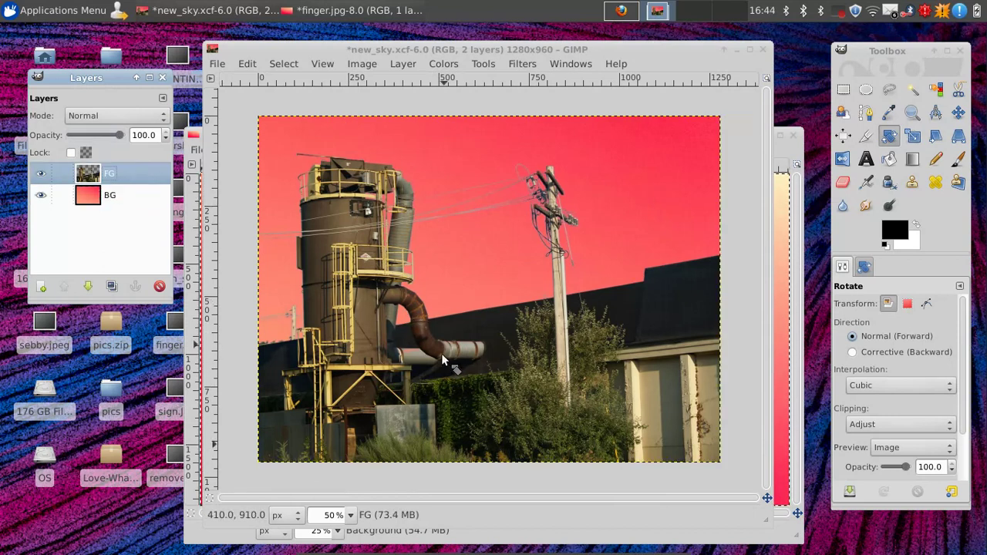
key("ctrl+s")
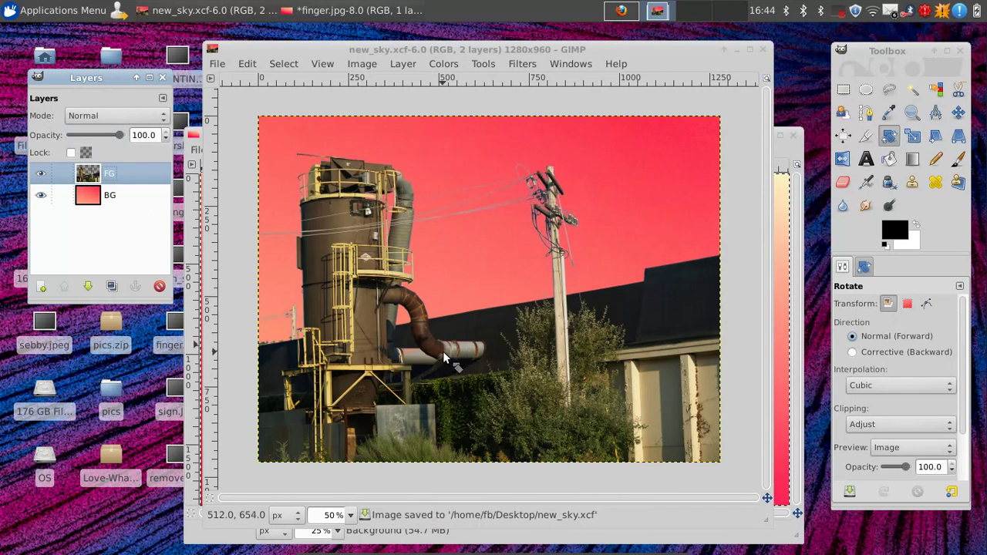
Step: Close new_sky.xcf and finger.jpg, discarding finger.jpg's changes
left_click(764, 50)
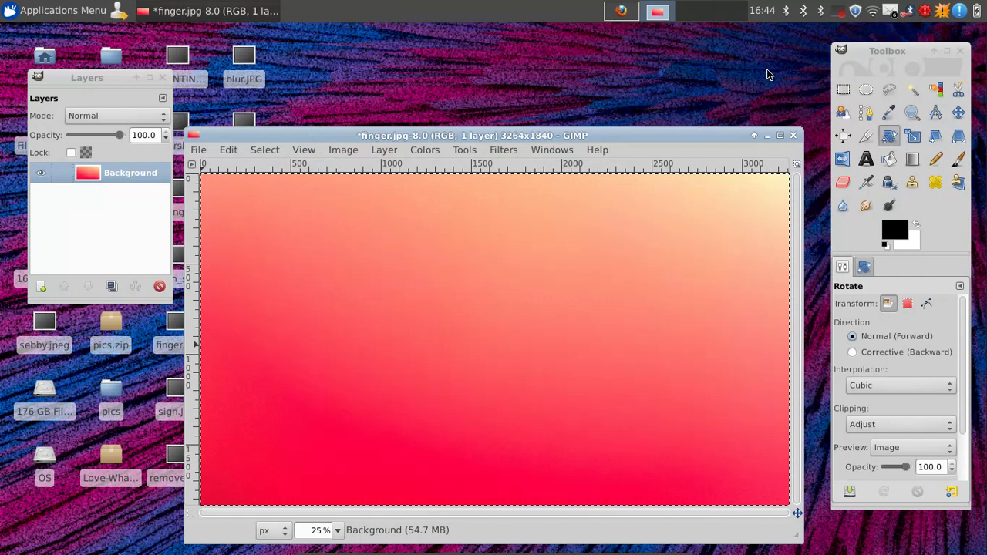
left_click(792, 136)
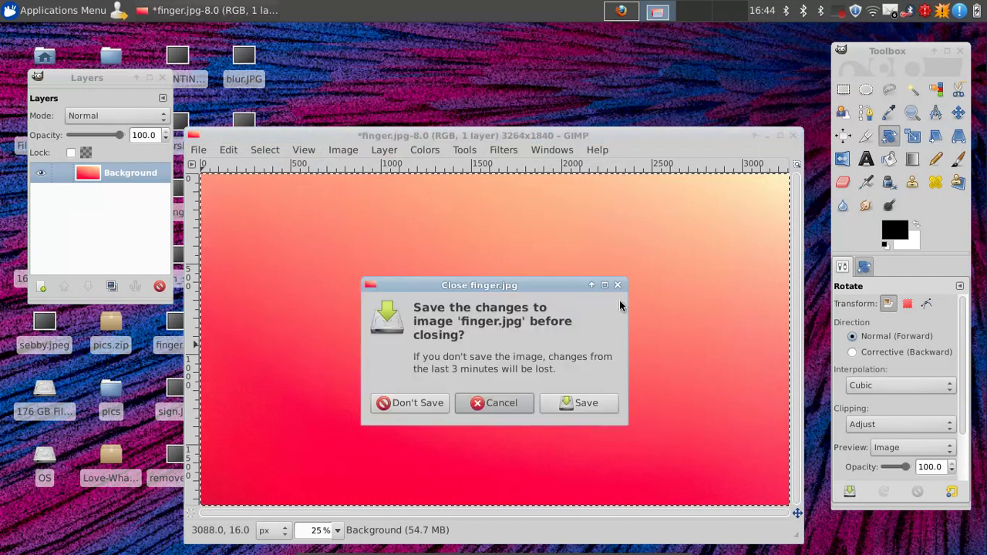
left_click(438, 403)
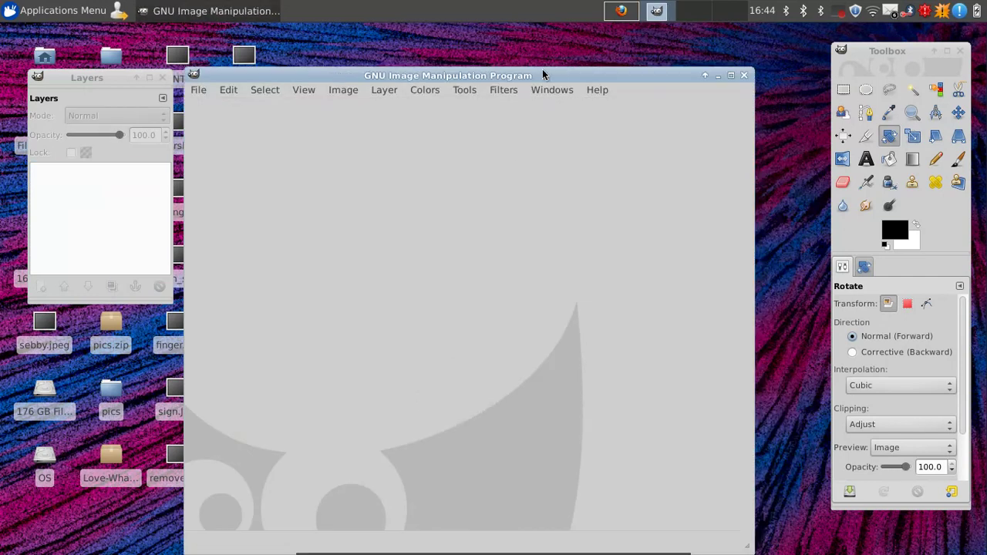
Step: Reposition the empty image window and the Layers panel, then bring up the Open Image dialog
left_click_drag(542, 79, 567, 50)
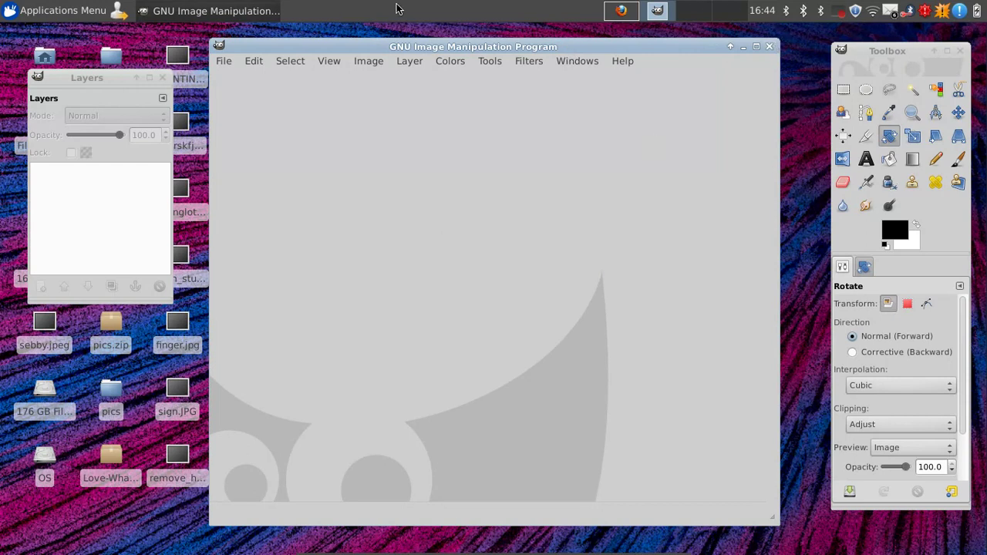
left_click(163, 78)
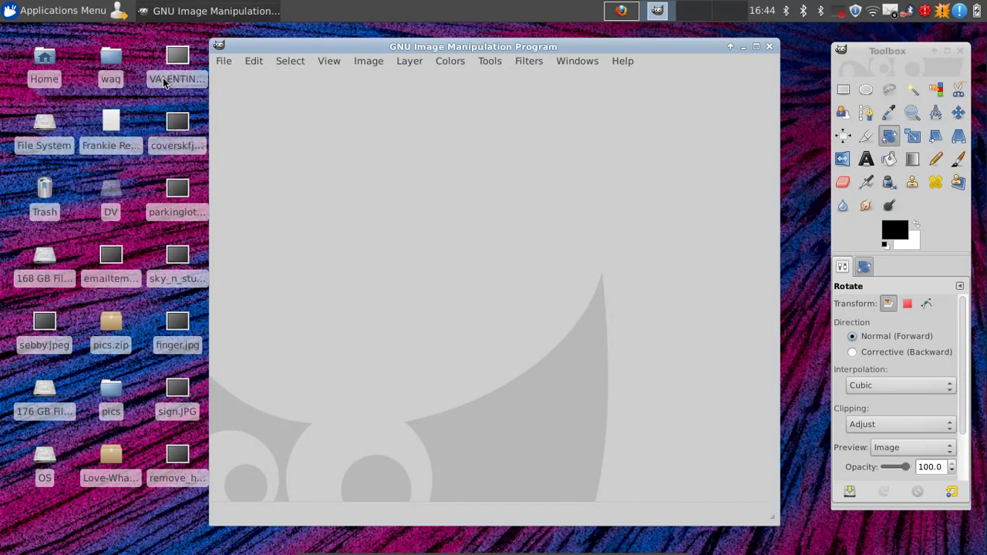
key("ctrl+l")
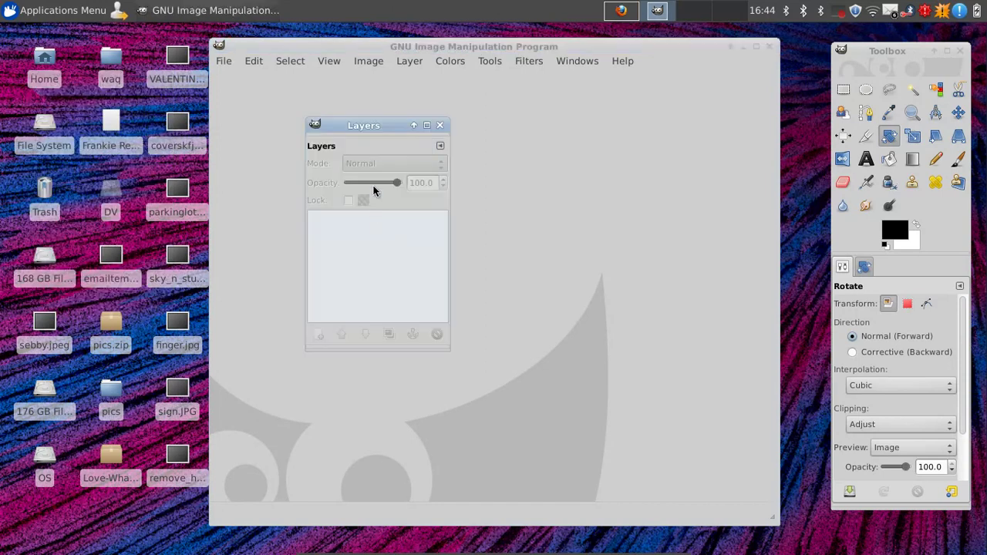
left_click_drag(364, 130, 121, 142)
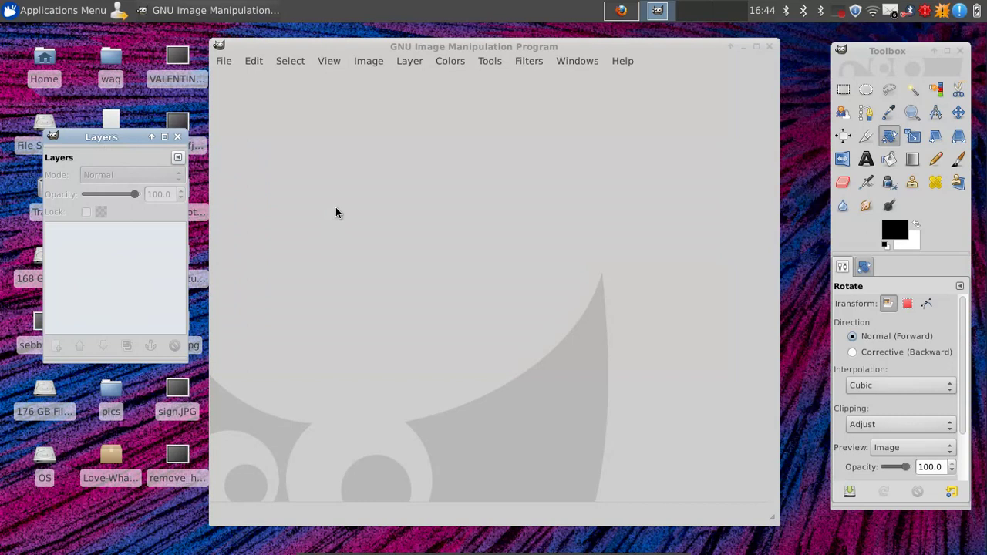
double_click(433, 283)
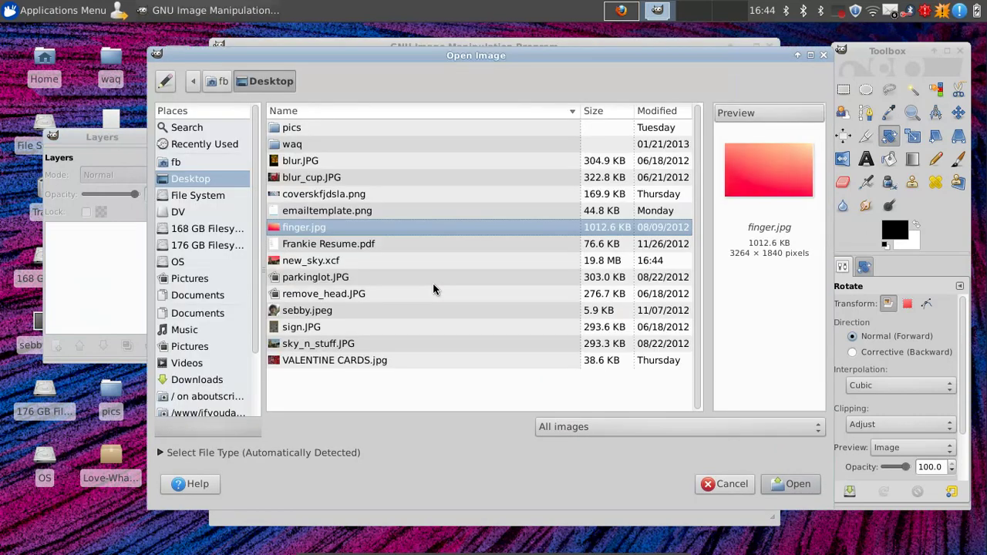
Step: Preview the Desktop photos and open blur_cup.JPG
left_click(389, 277)
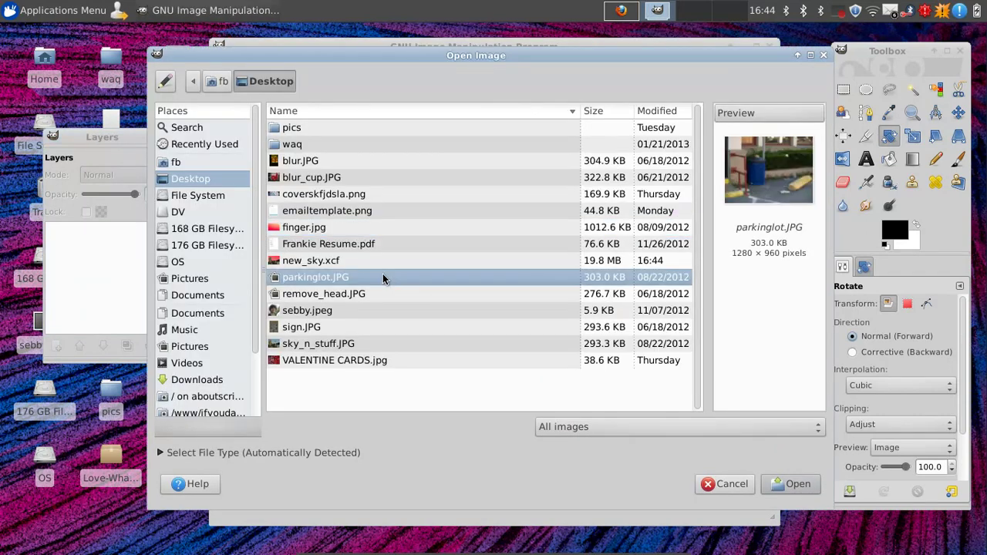
left_click(325, 180)
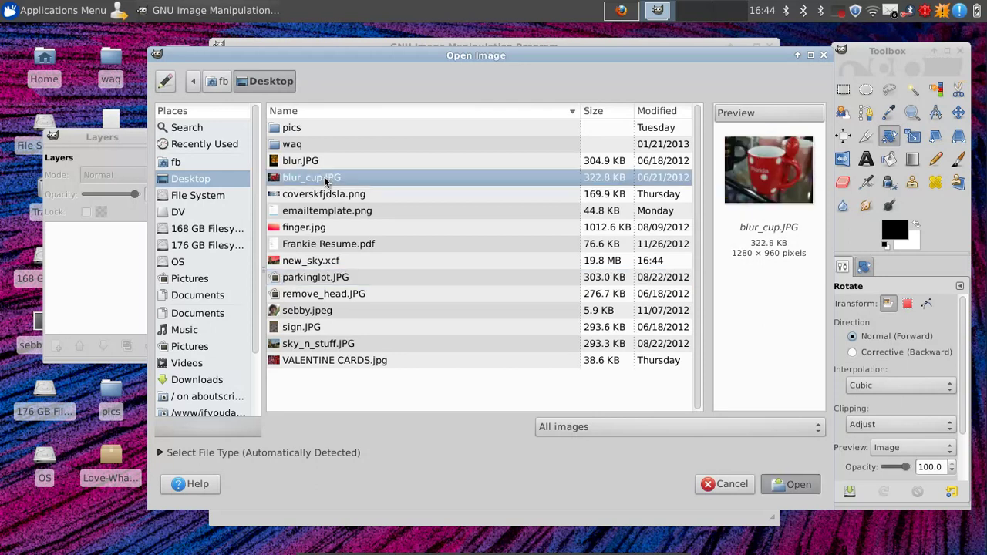
double_click(324, 178)
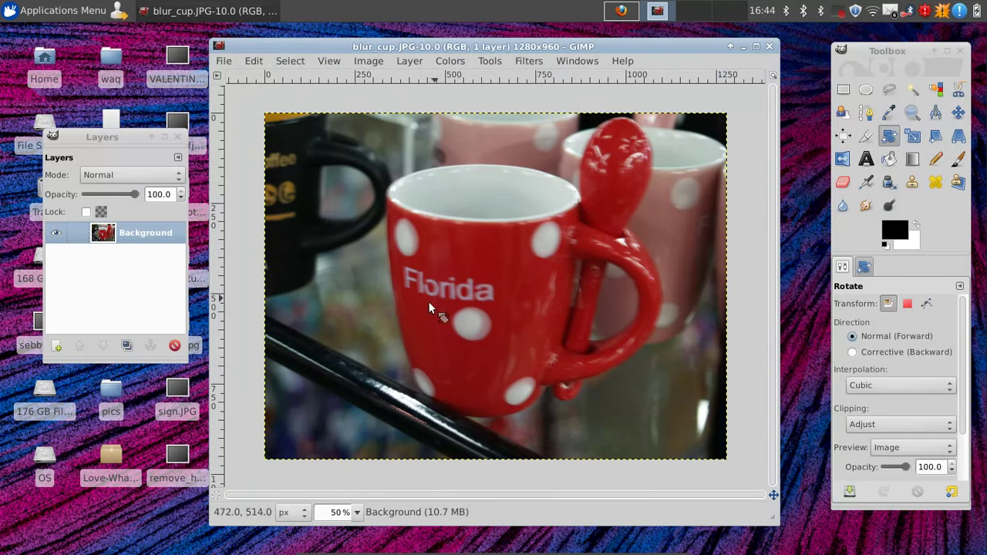
Step: Zoom to 200% on the cup's Florida lettering and pan around it
key("2")
left_click_drag(414, 286, 425, 266)
scroll(524, 270, "down", 3)
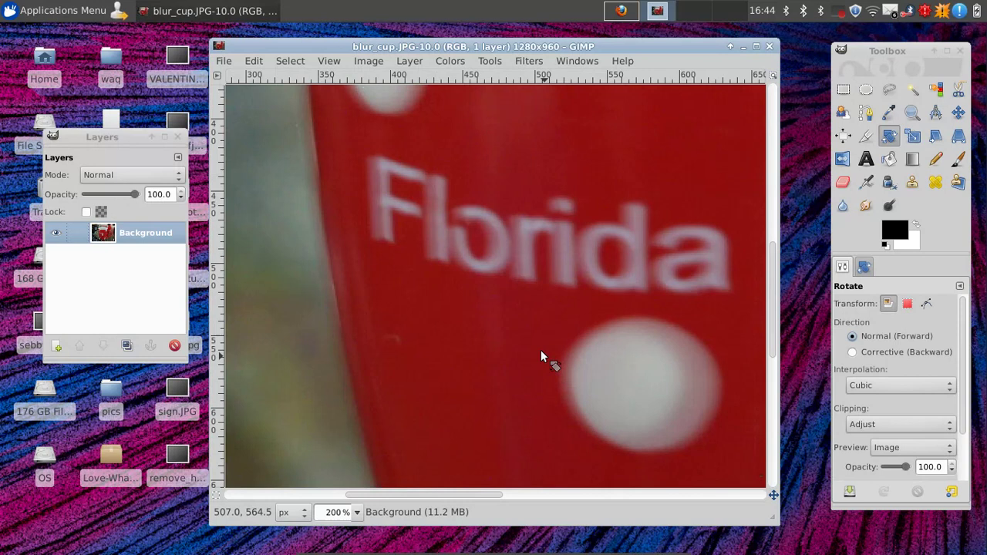
scroll(534, 341, "down", 7)
scroll(534, 341, "up", 3)
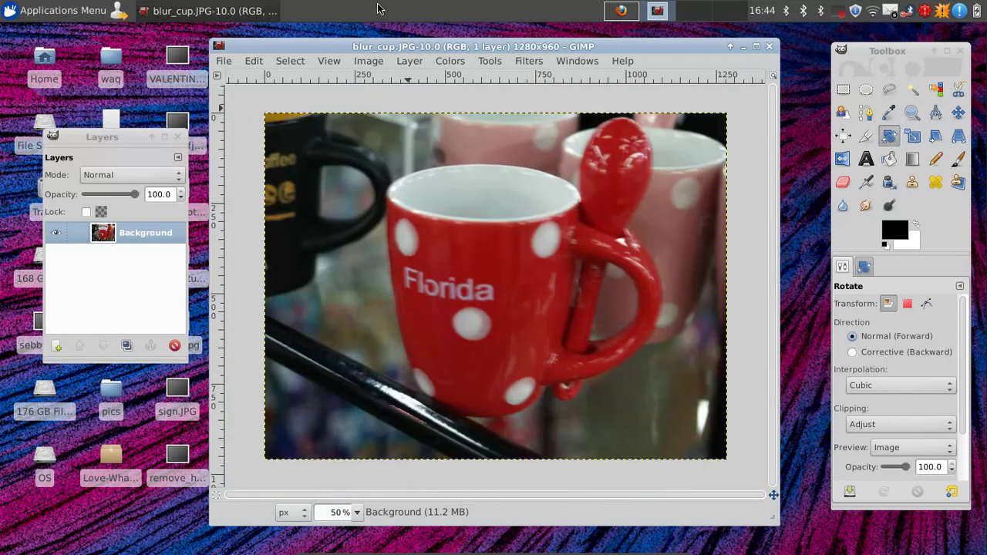
left_click(521, 65)
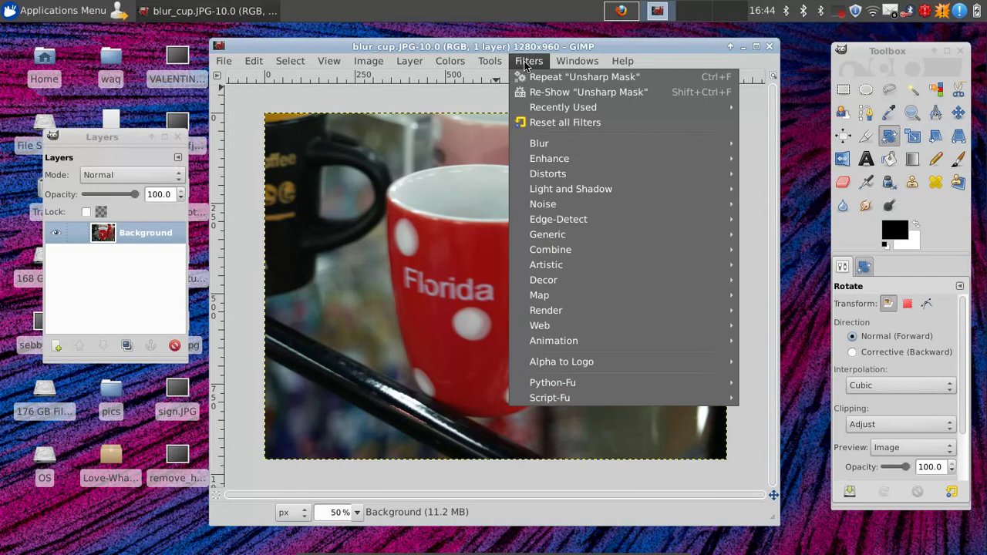
Step: Open the Unsharp Mask filter and move its dialog off the photo
mouse_move(636, 165)
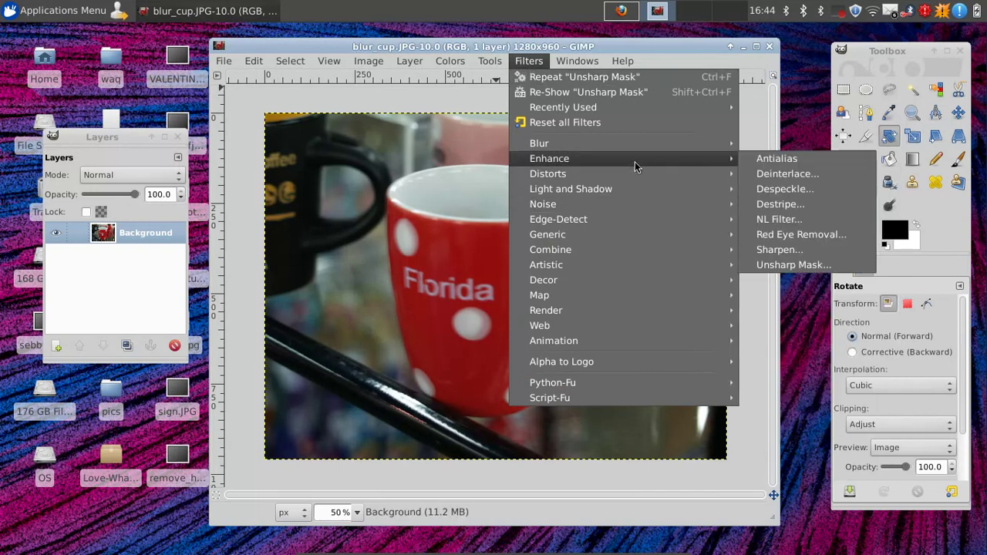
left_click(789, 266)
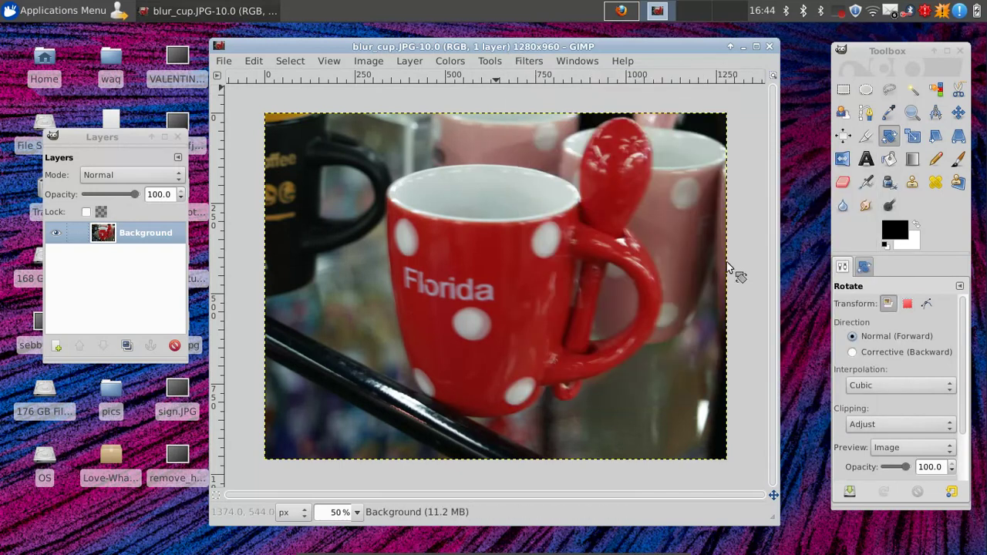
left_click_drag(484, 255, 492, 262)
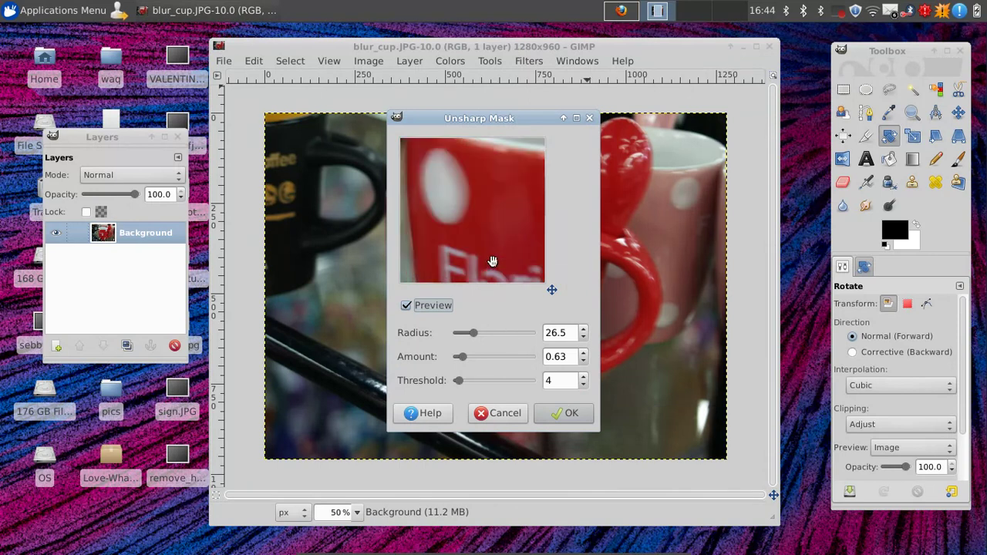
left_click_drag(508, 119, 824, 34)
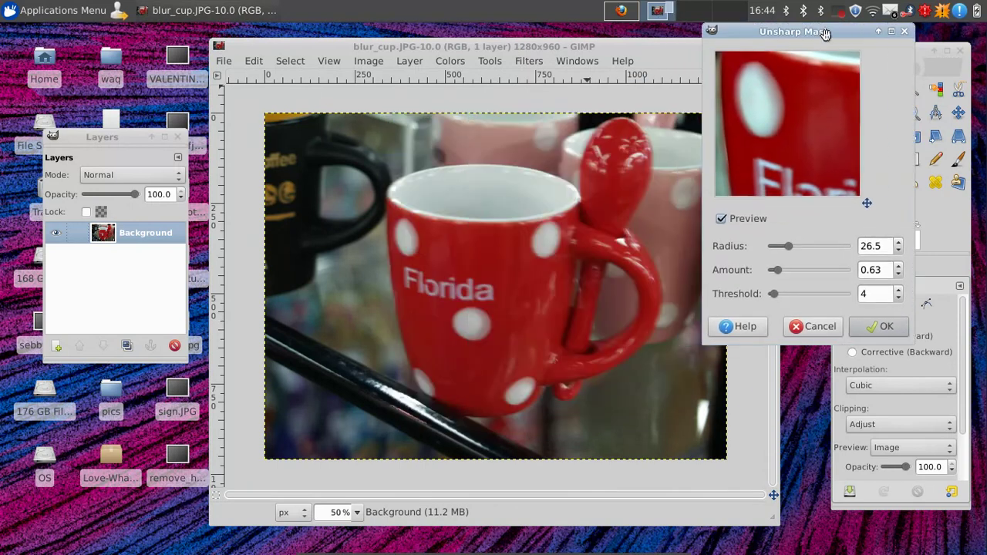
scroll(409, 253, "up", 3)
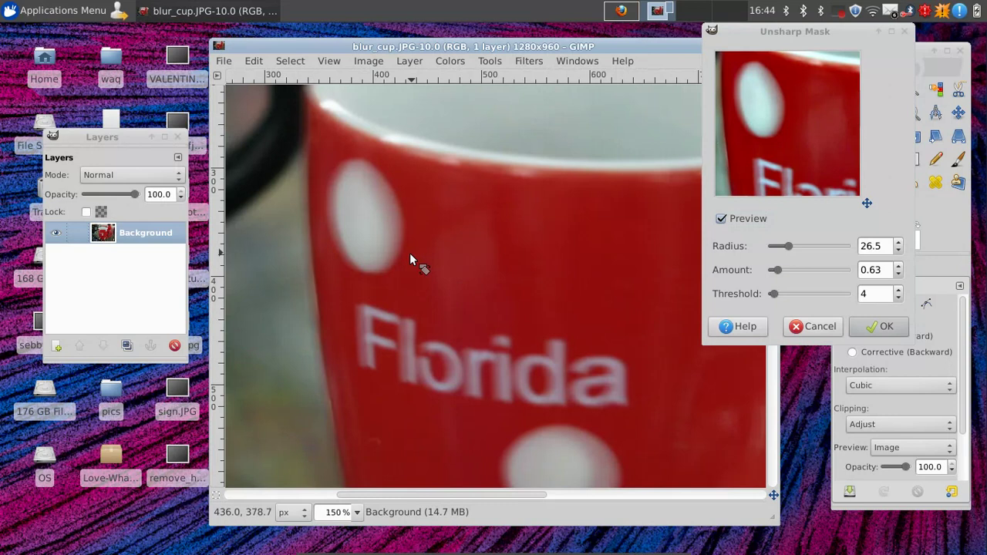
scroll(393, 263, "up", 2)
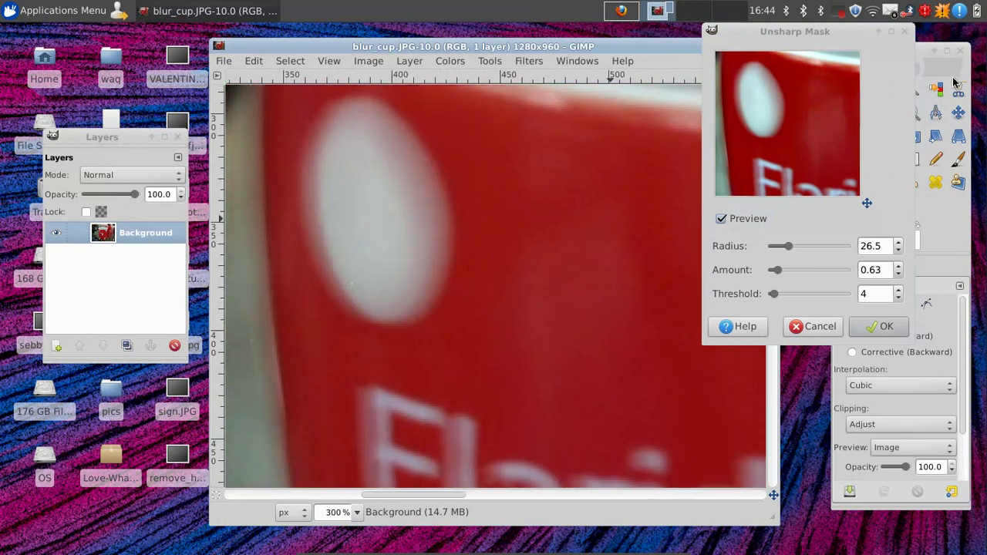
Step: Raise Radius, set Amount to 0.67 and Threshold to 8, and frame the lettering in the preview
left_click(898, 244)
left_click(898, 244)
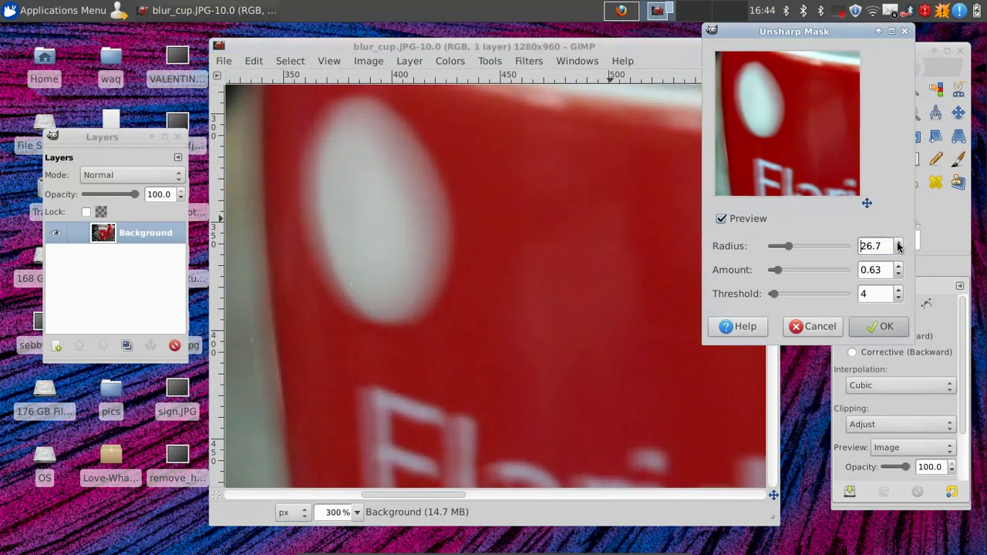
left_click(898, 244)
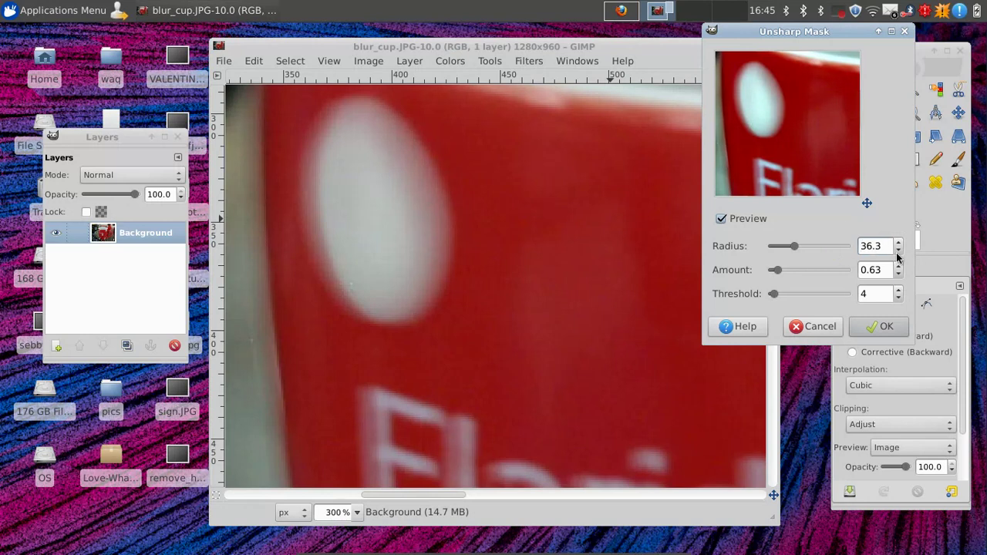
left_click(897, 267)
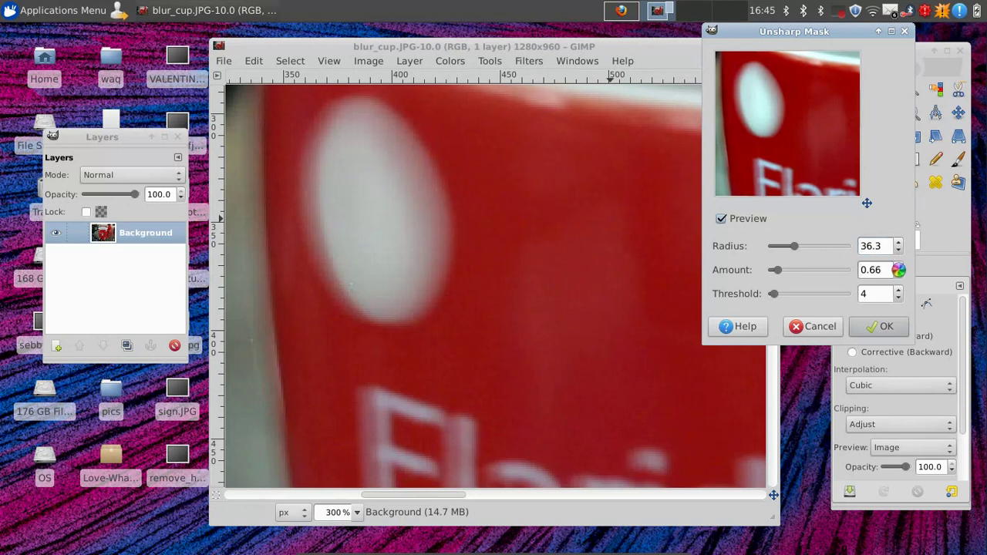
left_click(898, 291)
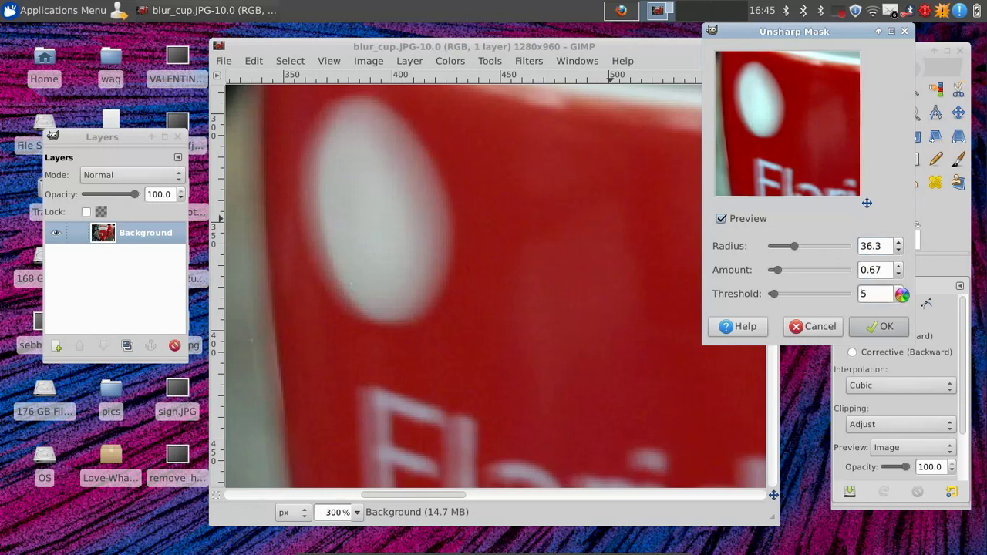
left_click_drag(790, 193, 797, 126)
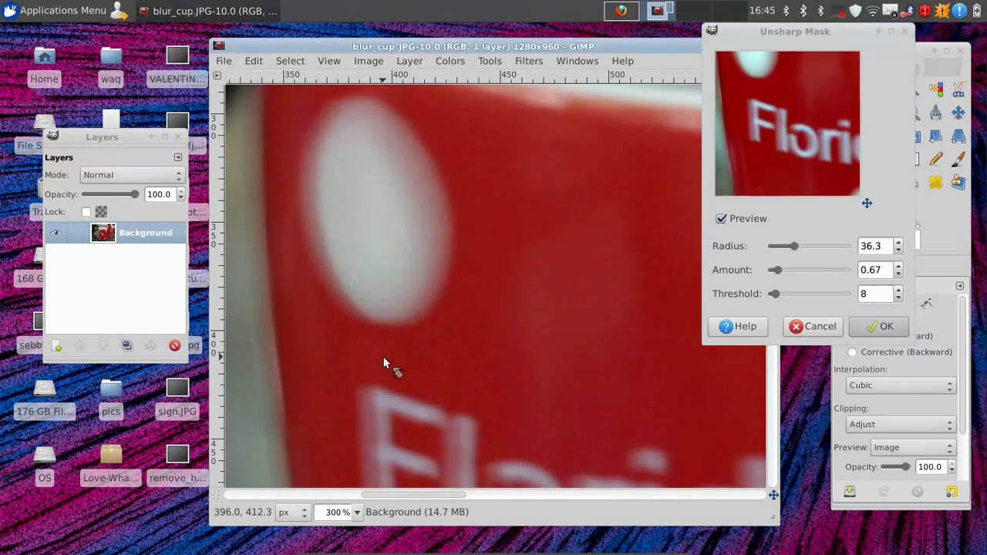
scroll(385, 363, "down", 2)
scroll(384, 358, "down", 3)
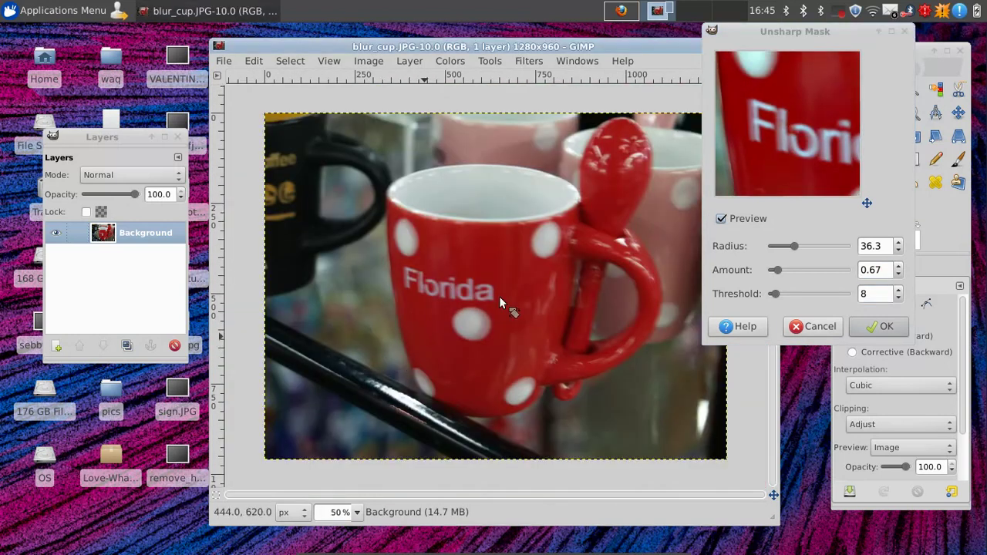
Step: Apply the Unsharp Mask sharpening and close the blur_cup.JPG window
left_click(885, 327)
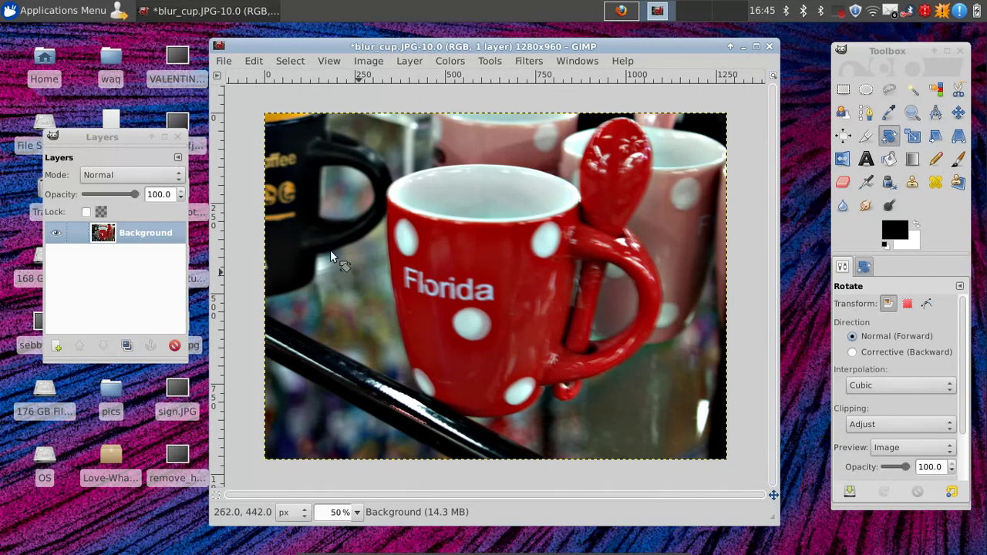
left_click(768, 46)
Step: Discard the cup's changes and open sign.JPG from the Desktop via File > Open
left_click(416, 343)
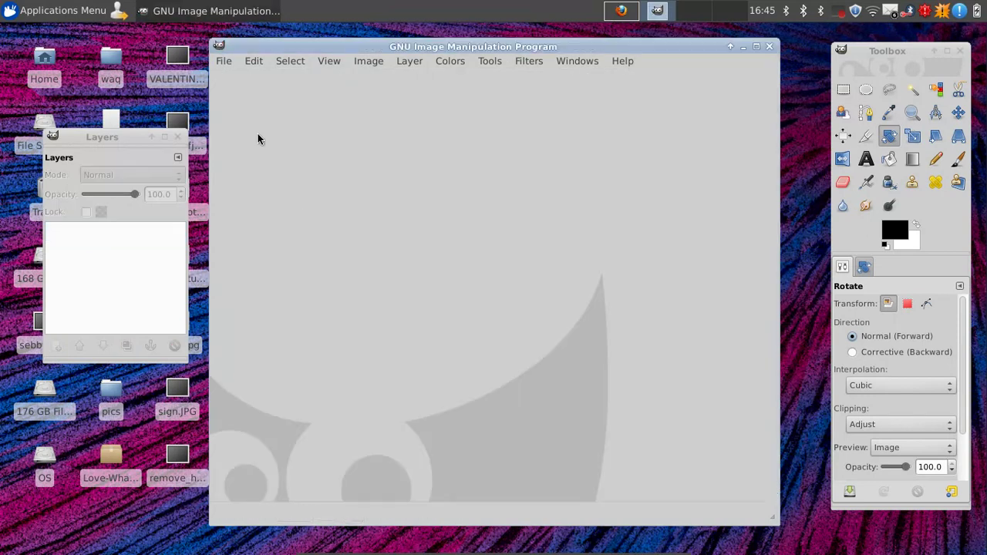
left_click(224, 60)
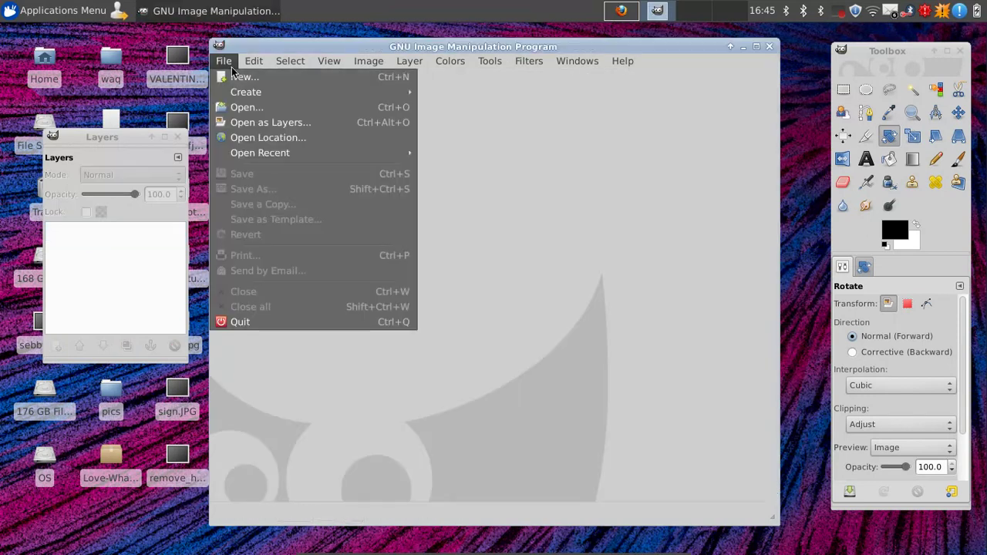
left_click(242, 105)
left_click(348, 310)
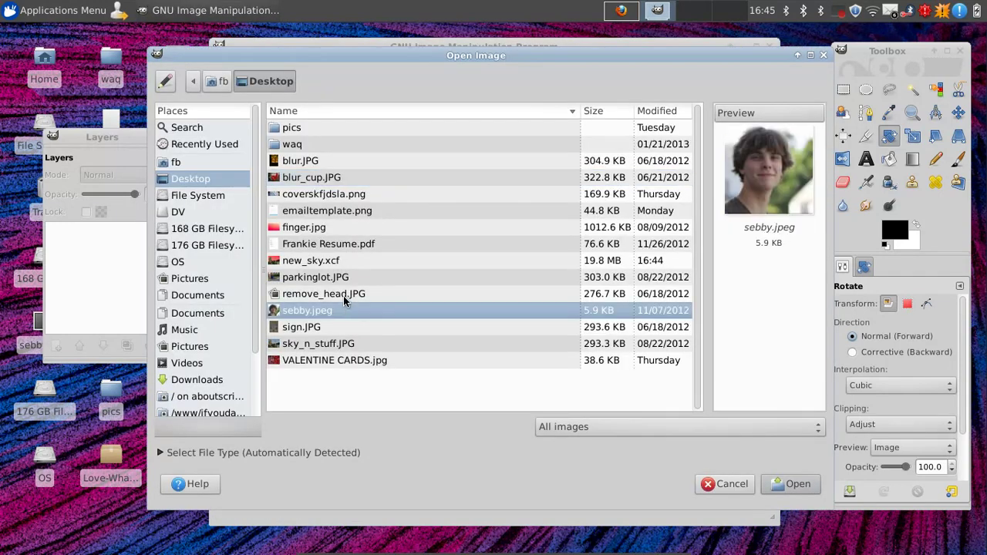
left_click(341, 296)
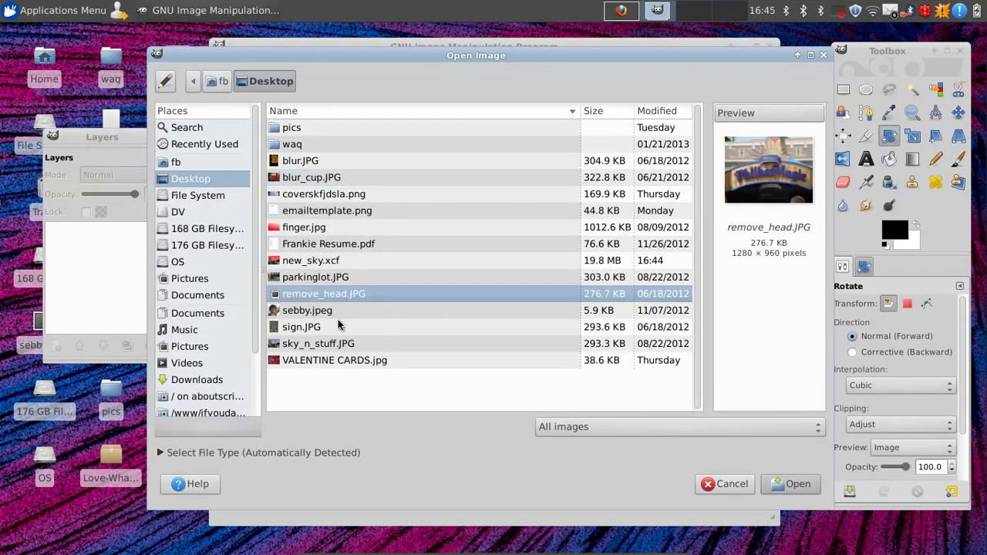
left_click(340, 327)
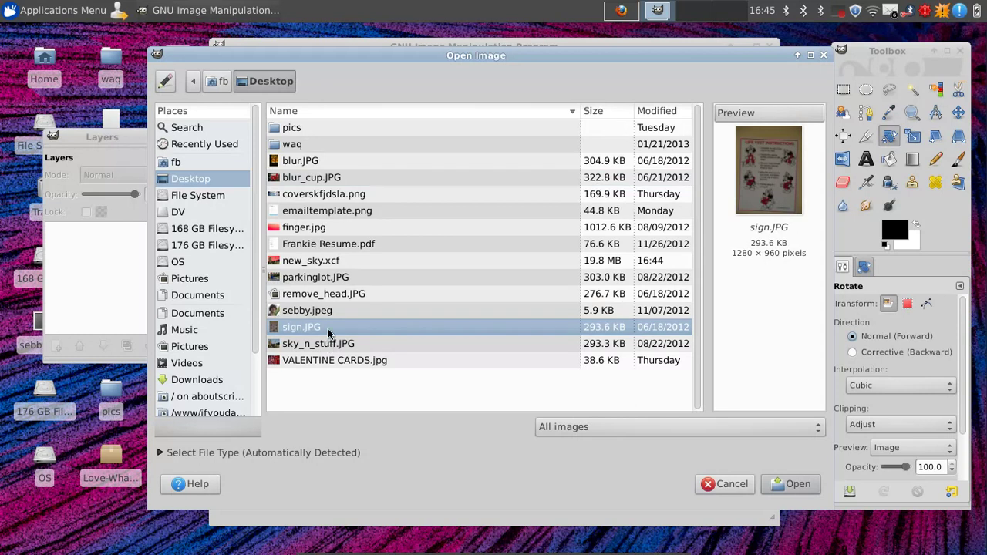
double_click(328, 330)
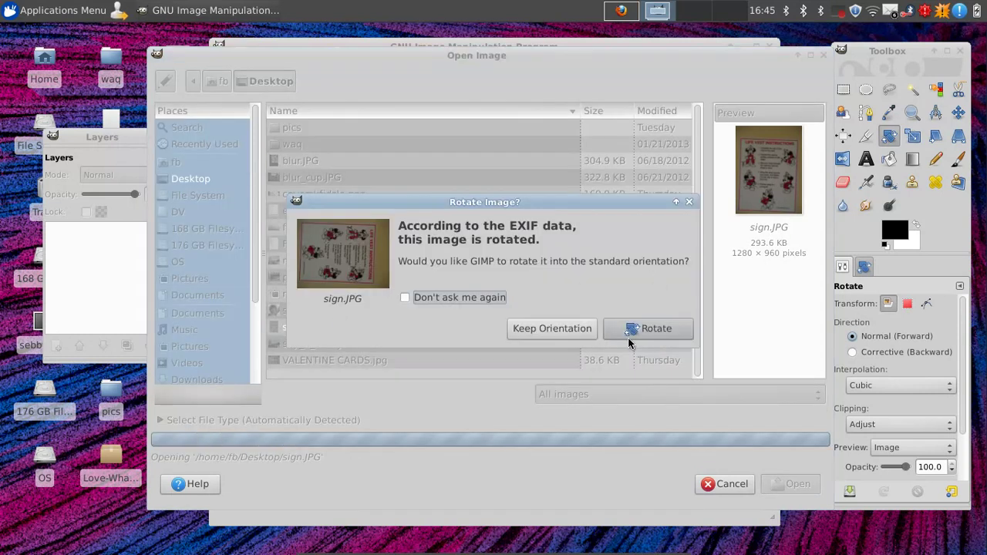
Step: Accept the EXIF prompt to rotate sign.JPG upright to 960×1280
left_click_drag(486, 207, 470, 183)
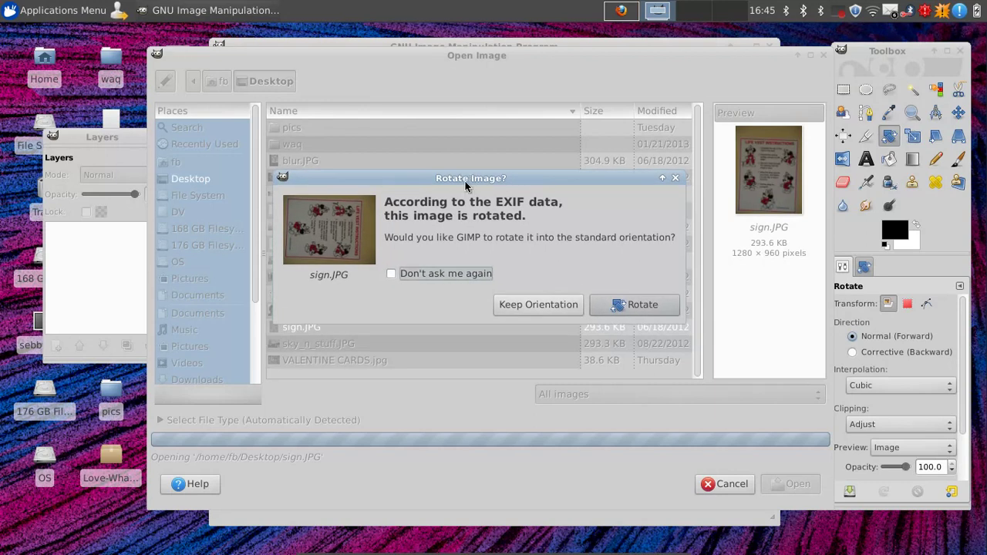
left_click(640, 303)
left_click(639, 304)
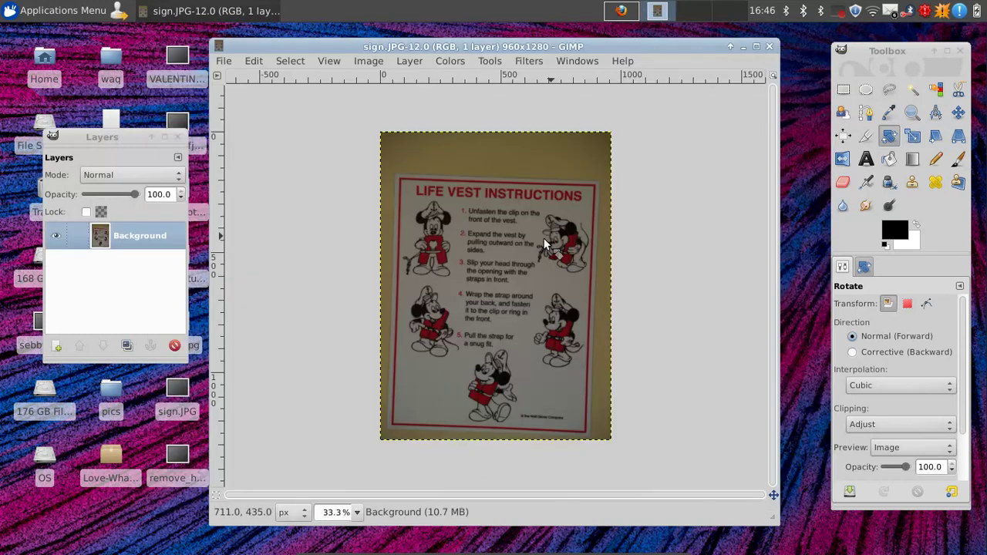
scroll(532, 262, "up", 2)
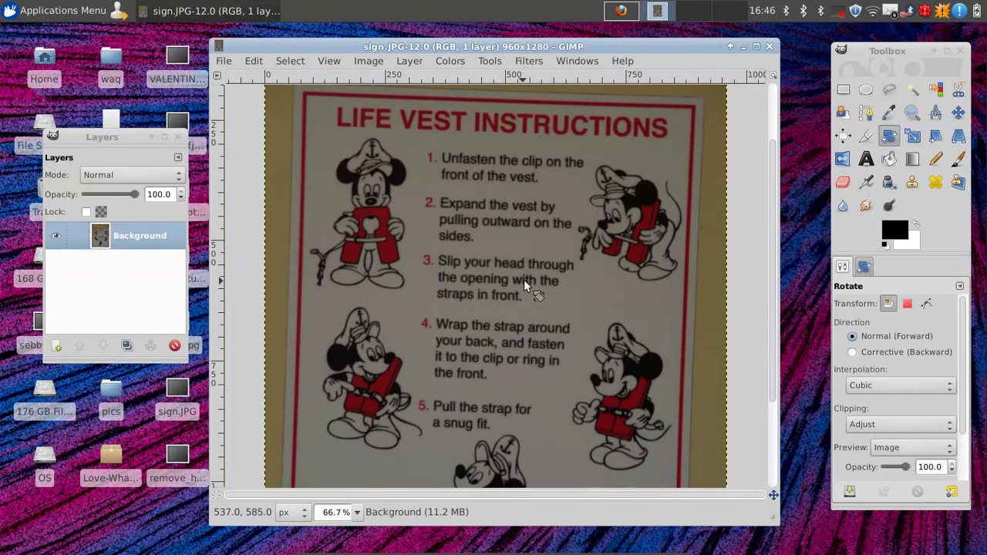
scroll(527, 273, "down", 1)
scroll(527, 273, "down", 1)
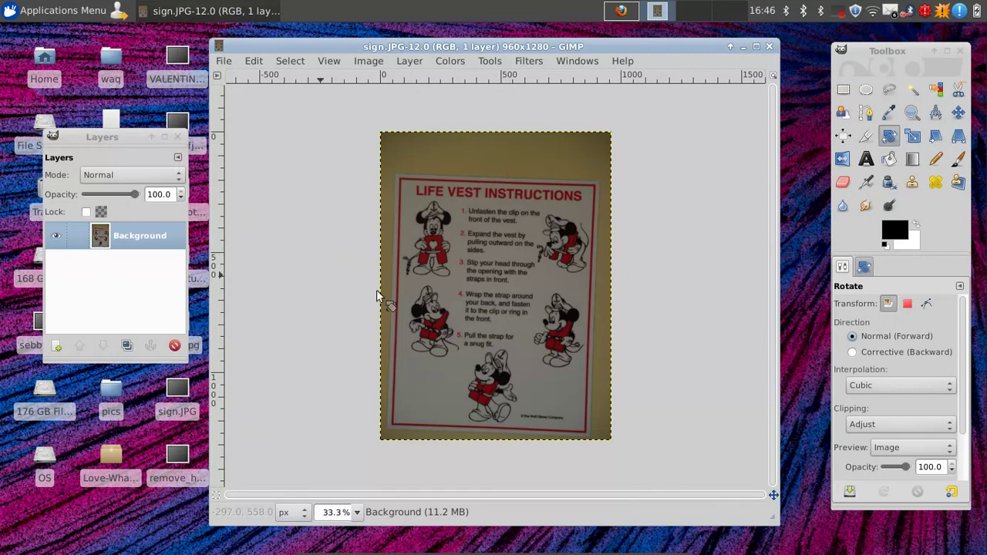
Step: Turn on View > Show Grid over the sign and check it at 100% and 66.7% zoom
left_click(331, 61)
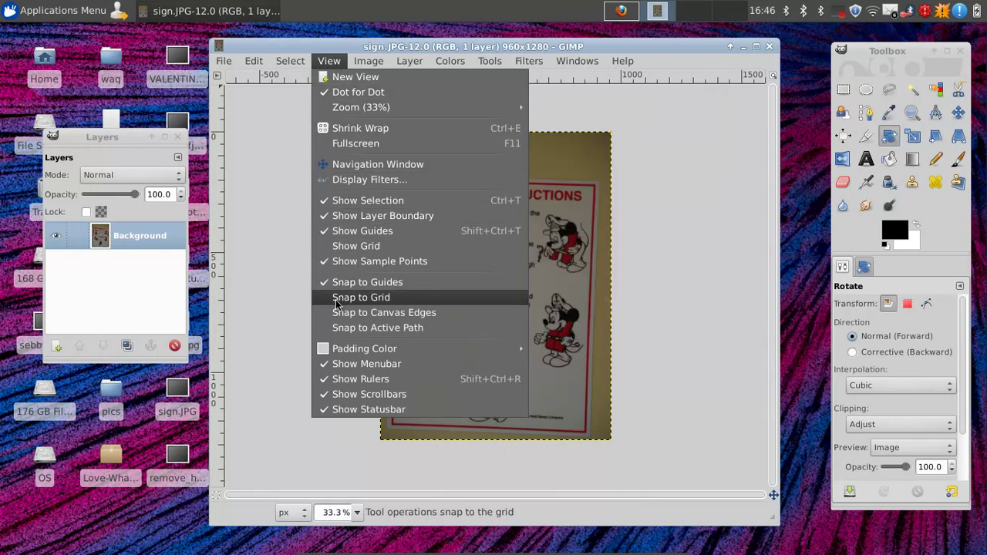
left_click(388, 248)
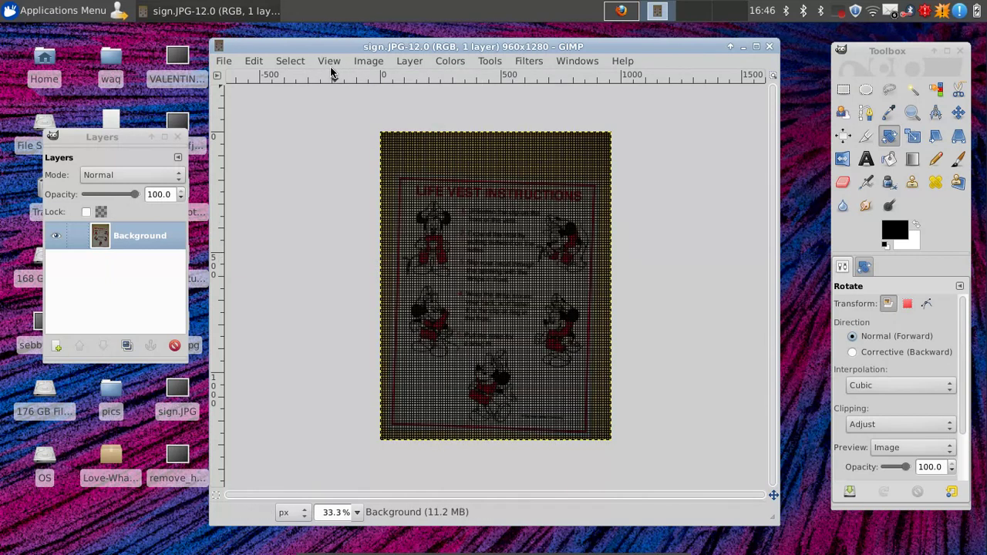
left_click(331, 61)
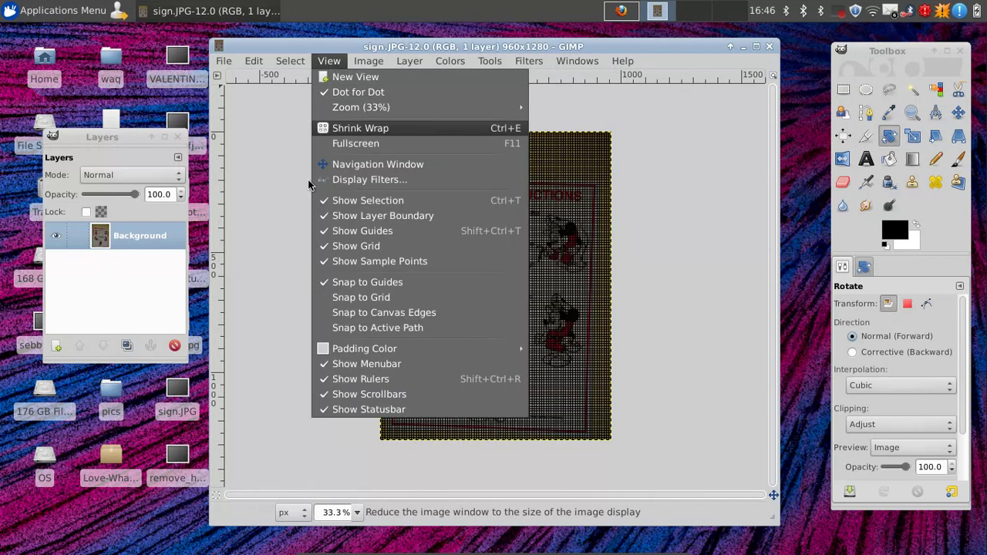
key("Escape")
key("1")
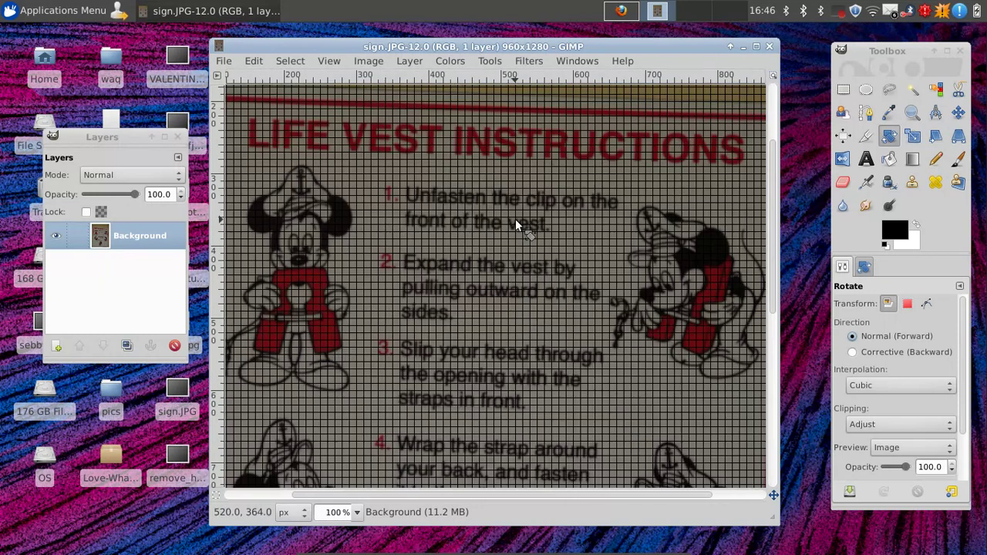
key("minus")
key("1")
key("minus")
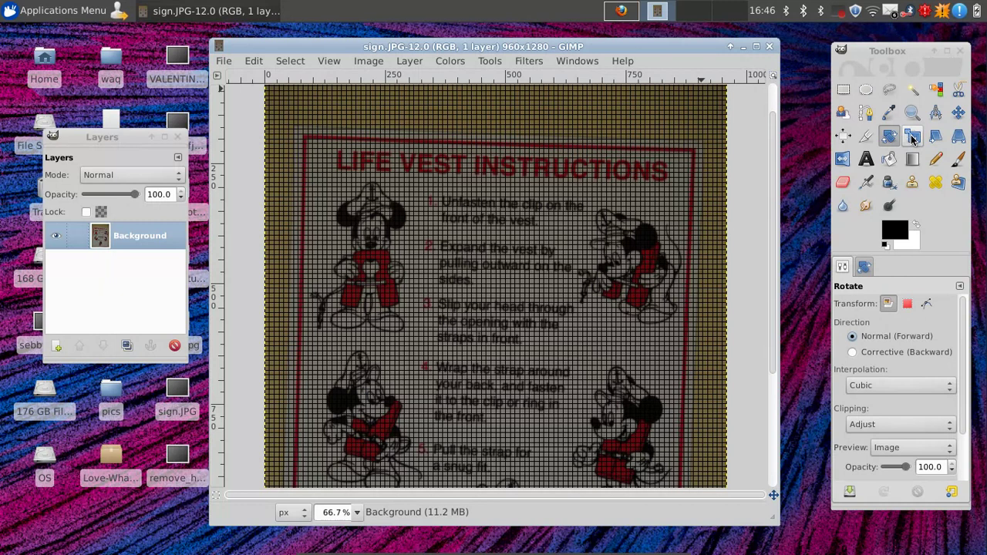
Step: Start a Perspective transform on the sign and pull its top corner into line
left_click(959, 137)
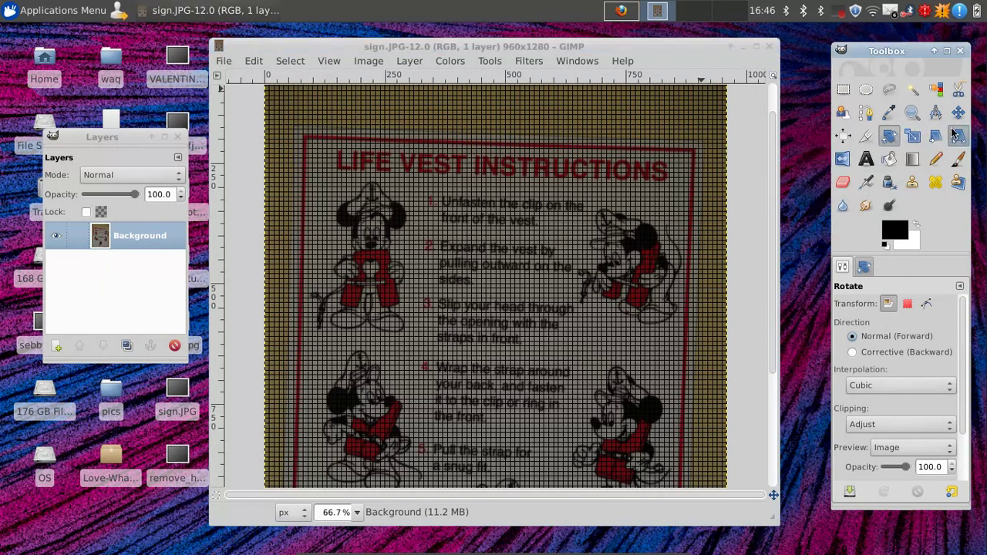
left_click(442, 297)
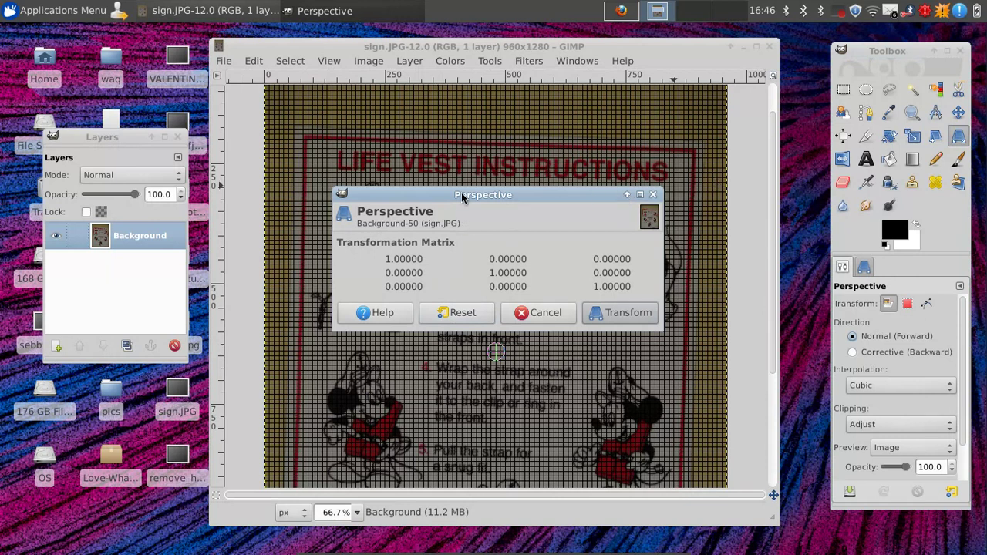
left_click_drag(463, 198, 900, 158)
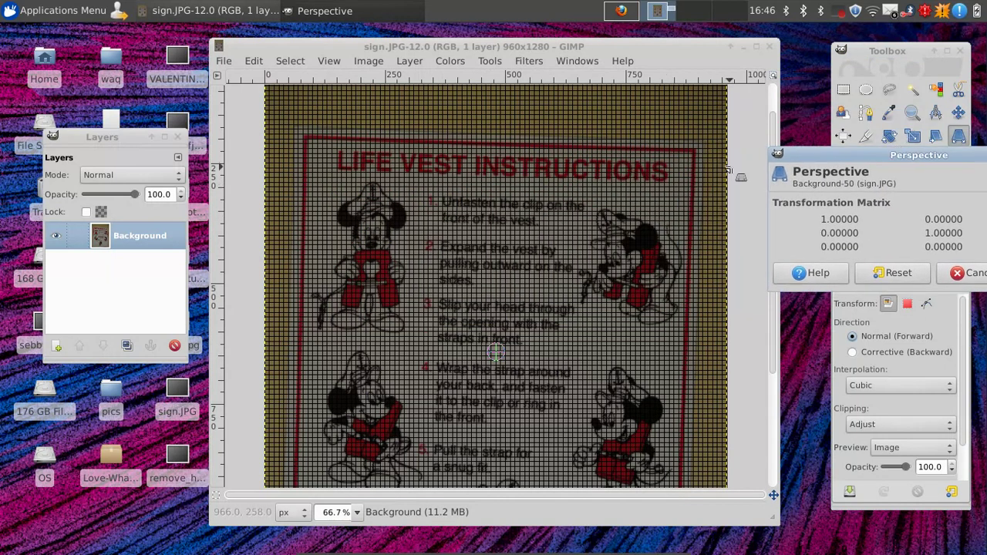
left_click_drag(714, 141, 697, 127)
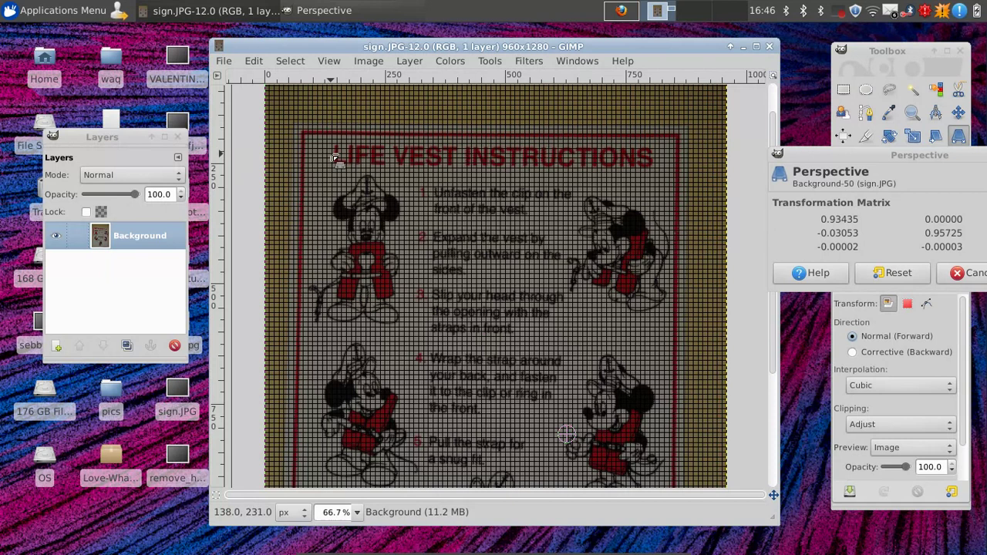
scroll(333, 159, "up", 2)
scroll(333, 159, "down", 1)
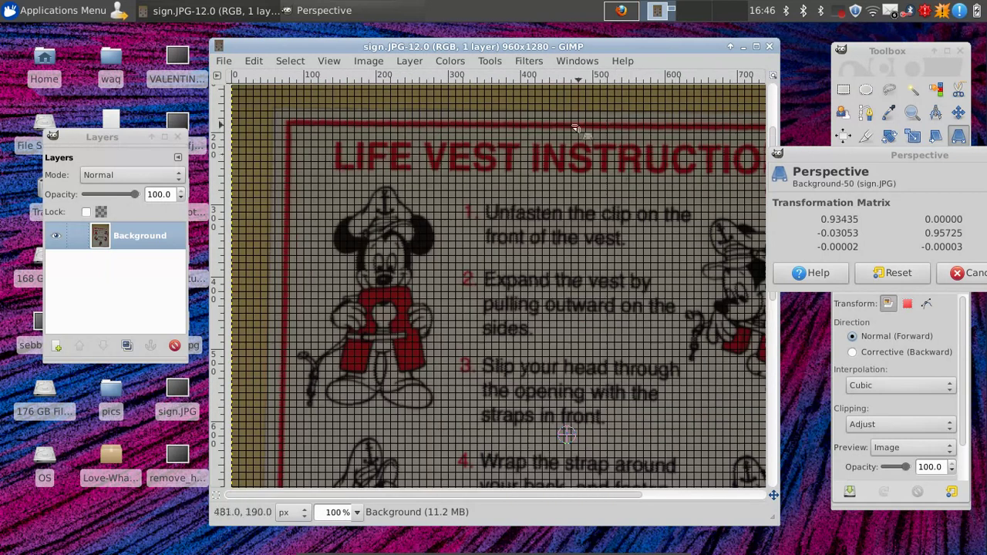
scroll(295, 220, "right", 1)
scroll(296, 220, "right", 4)
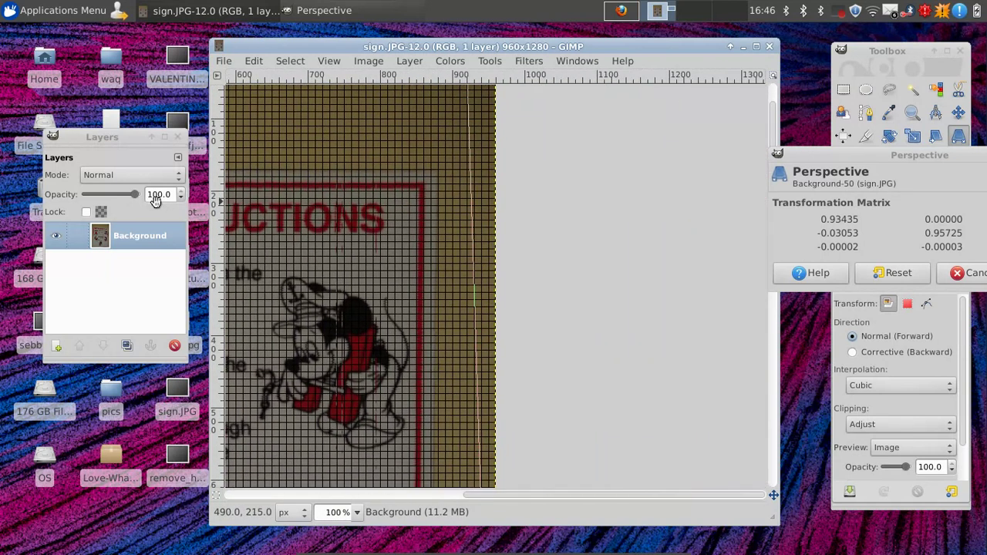
scroll(359, 172, "left", 3)
scroll(360, 172, "down", 1)
scroll(478, 154, "down", 8)
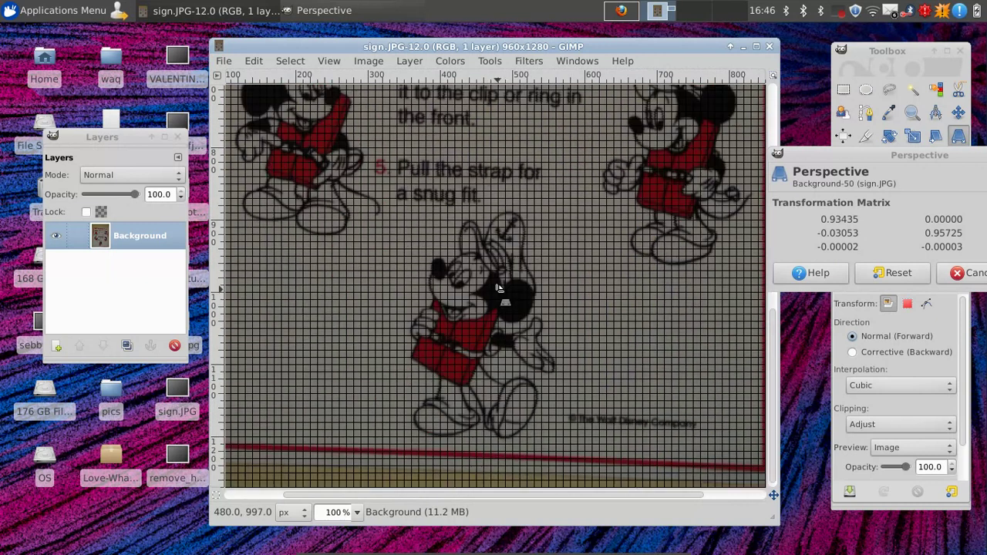
scroll(540, 285, "left", 5)
scroll(540, 285, "down", 2)
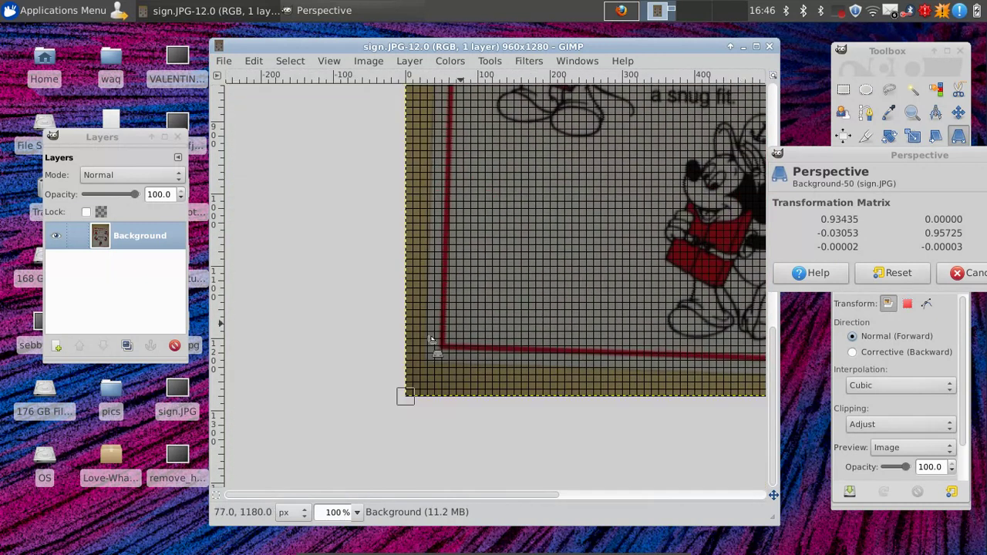
Step: Drag the bottom-left and bottom-right corners onto the red border to square the sign
left_click_drag(429, 346, 473, 340)
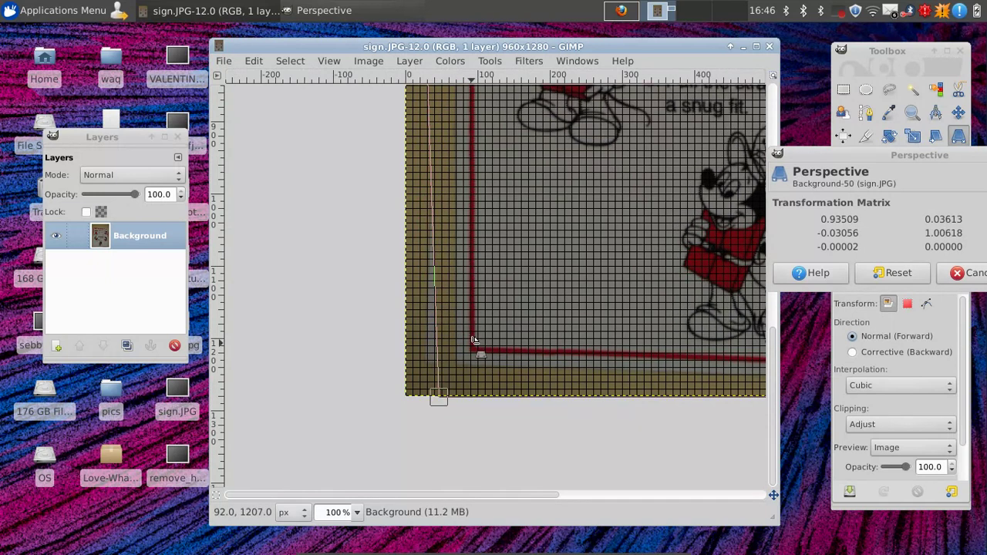
scroll(473, 340, "up", 15)
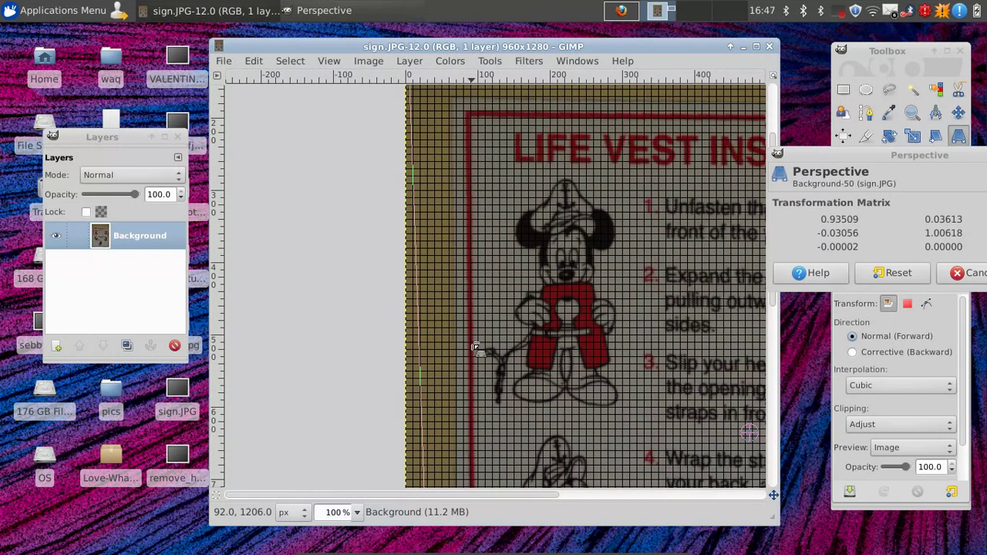
scroll(473, 340, "down", 9)
scroll(473, 340, "up", 8)
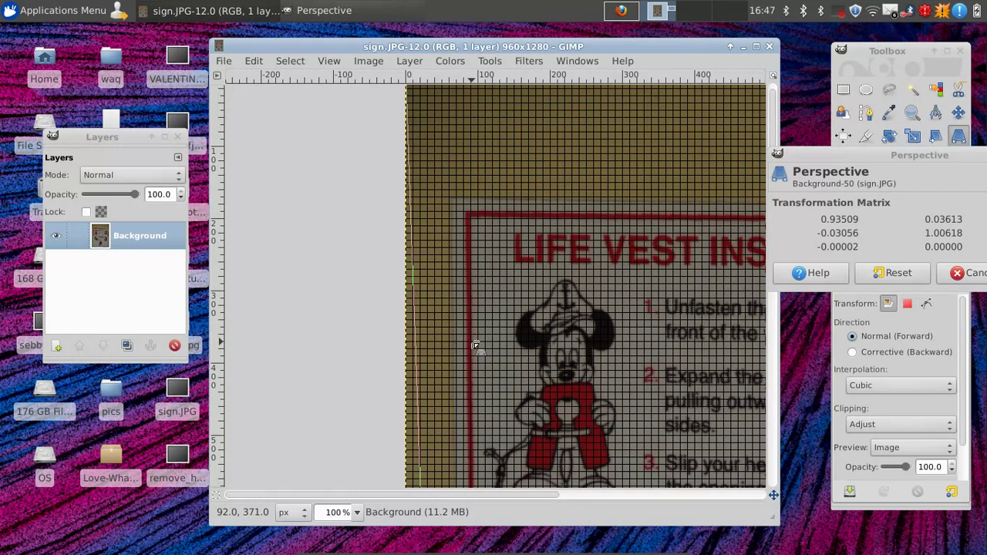
scroll(474, 340, "down", 12)
mouse_move(481, 438)
left_mouse_down()
mouse_move(472, 444)
mouse_move(473, 434)
left_mouse_up()
scroll(474, 434, "up", 8)
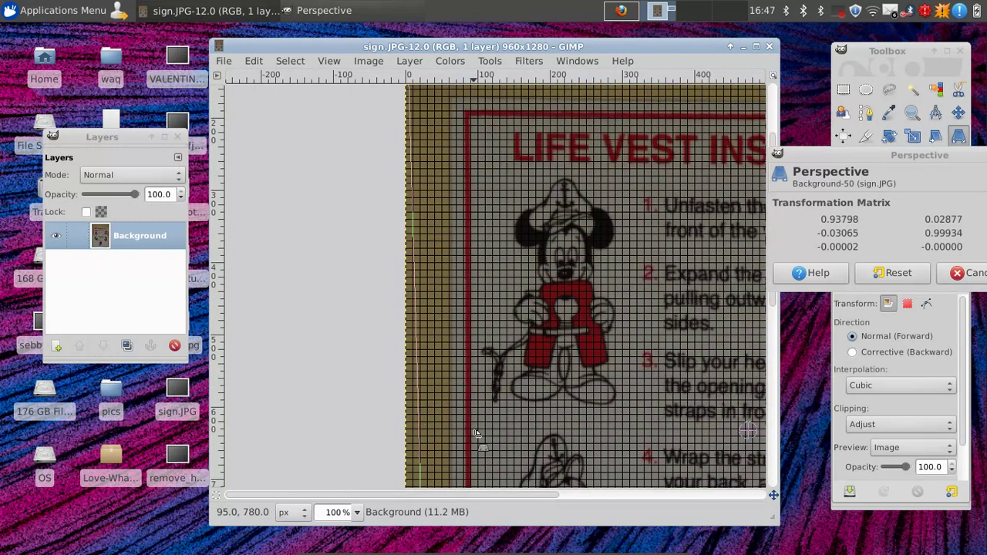
scroll(476, 434, "up", 1)
scroll(476, 434, "down", 10)
scroll(472, 429, "right", 8)
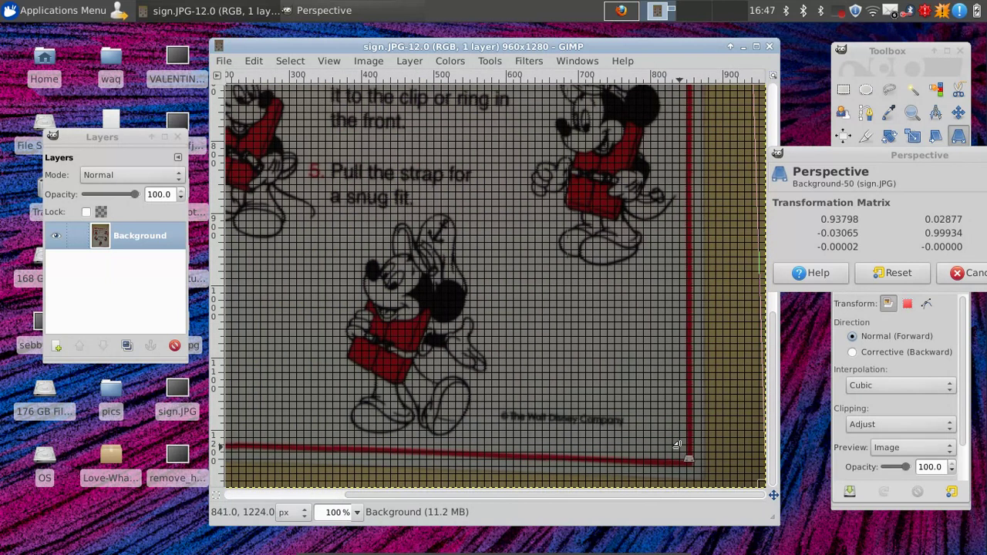
left_click_drag(676, 445, 679, 423)
scroll(679, 423, "up", 10)
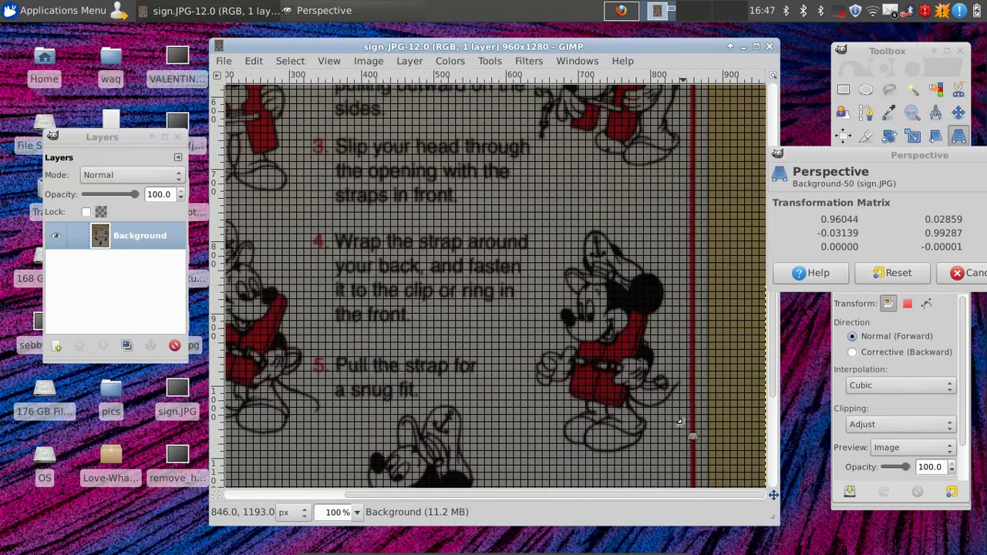
scroll(680, 424, "down", 5)
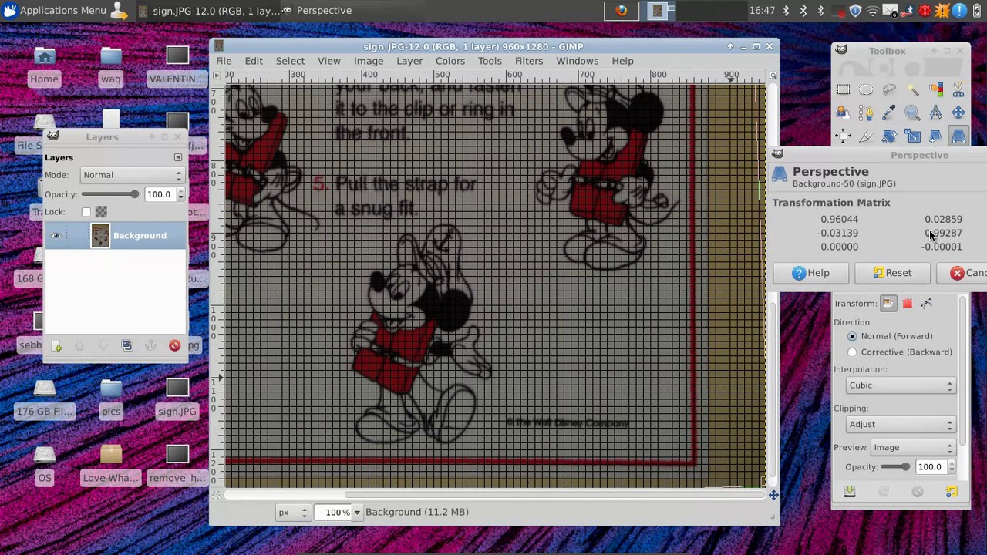
left_click_drag(910, 155, 650, 209)
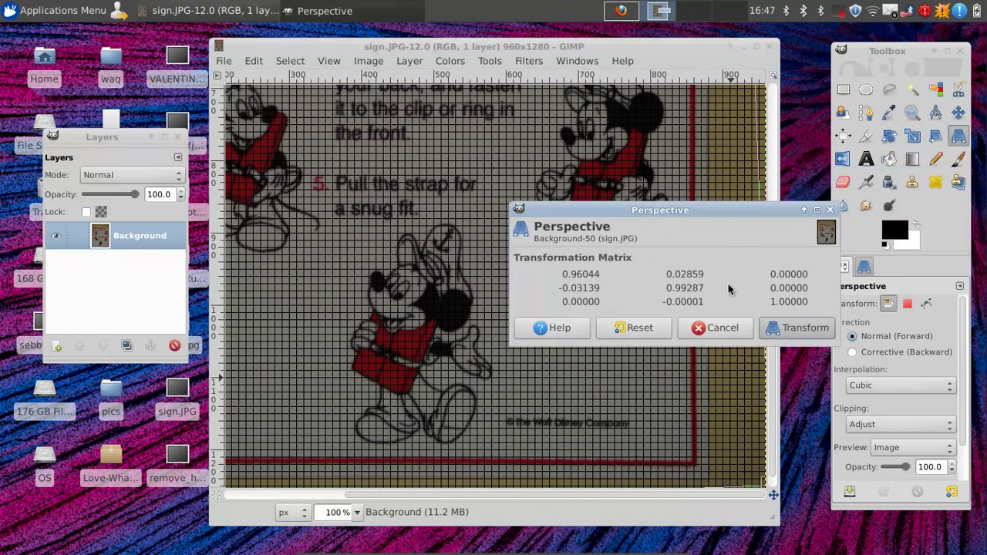
Step: Apply the perspective correction and turn off the grid overlay
left_click(788, 329)
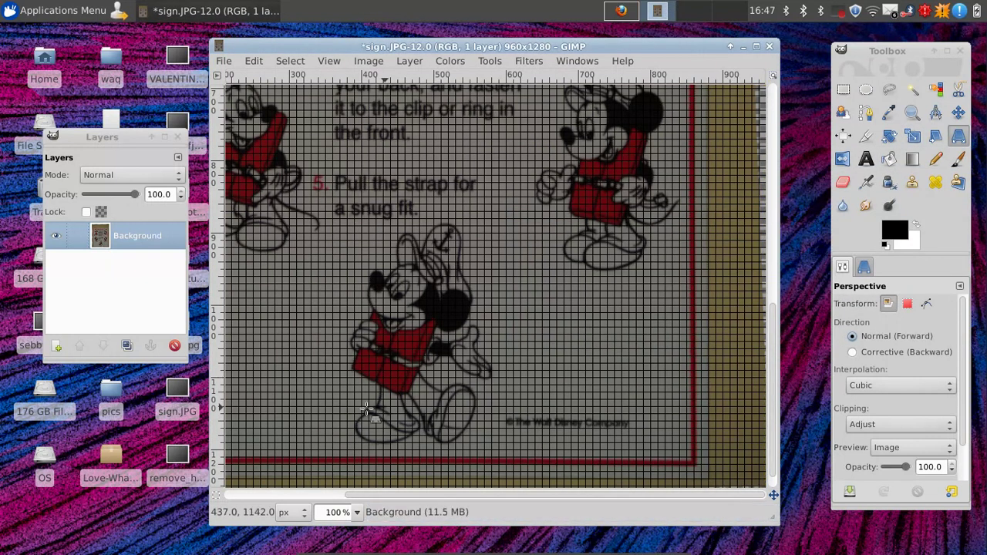
key("minus")
key("minus")
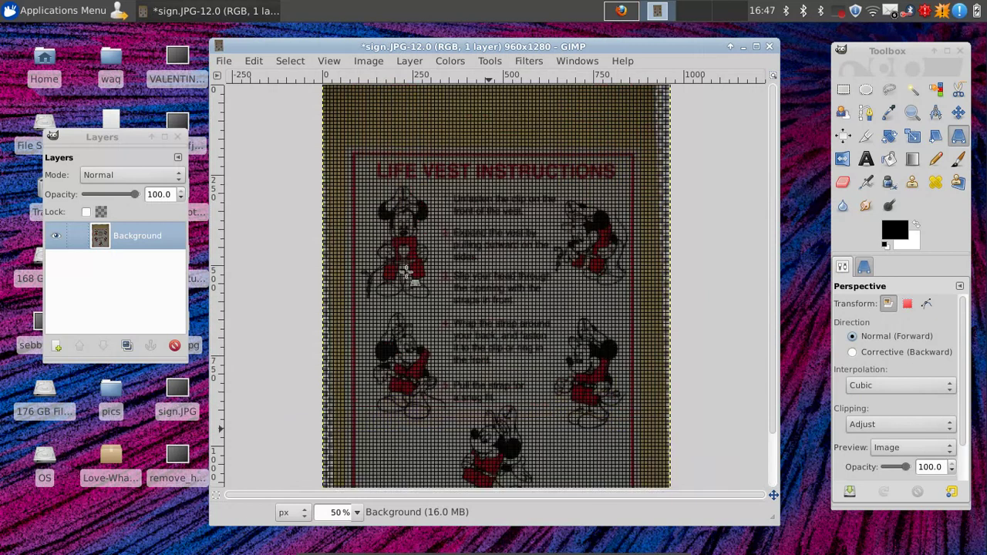
left_click(843, 89)
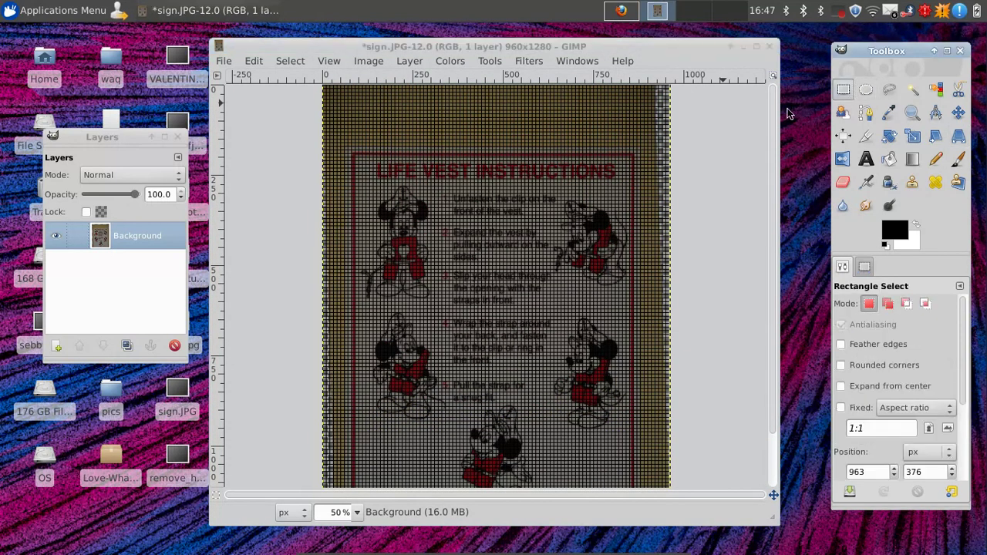
left_click(329, 60)
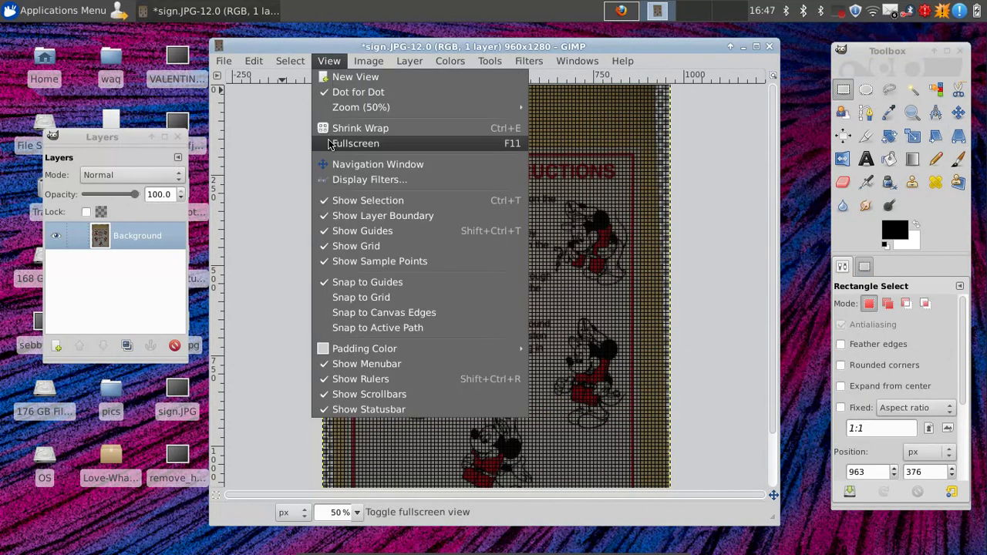
left_click(338, 247)
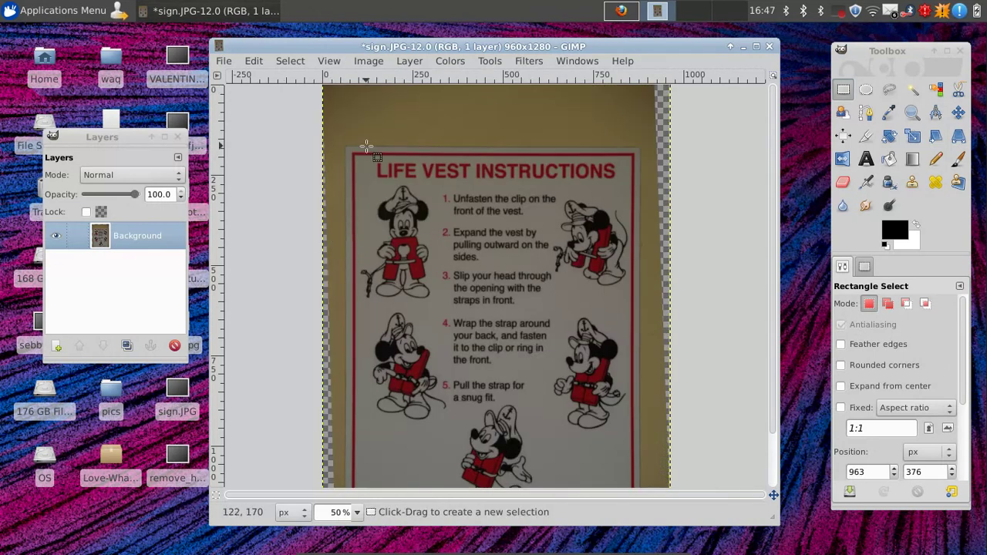
Step: Drag an 814×1064 rectangle selection just inside the sign's red border
left_click_drag(346, 143, 641, 470)
scroll(641, 470, "down", 3)
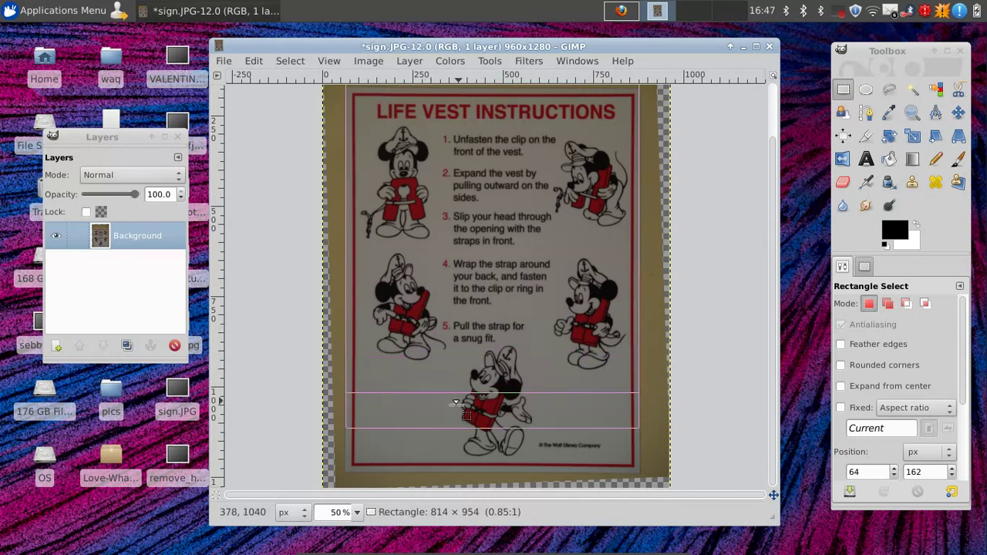
left_click_drag(457, 403, 462, 446)
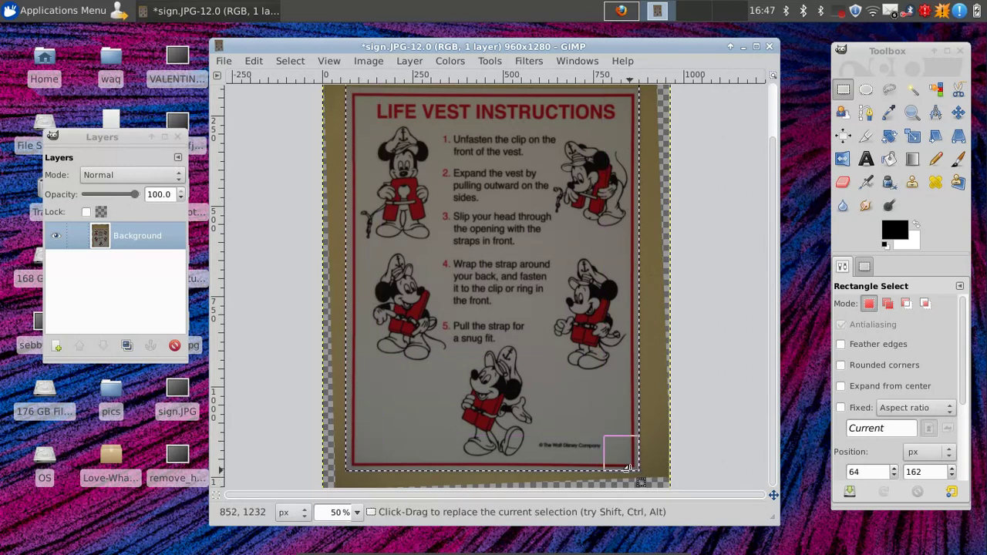
scroll(442, 429, "up", 3, "ctrl")
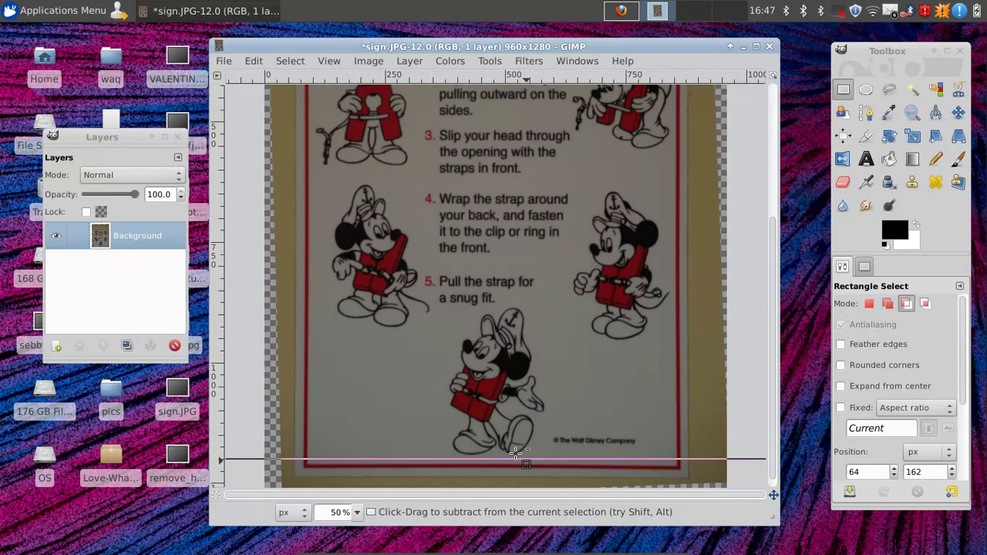
scroll(540, 436, "up", 5)
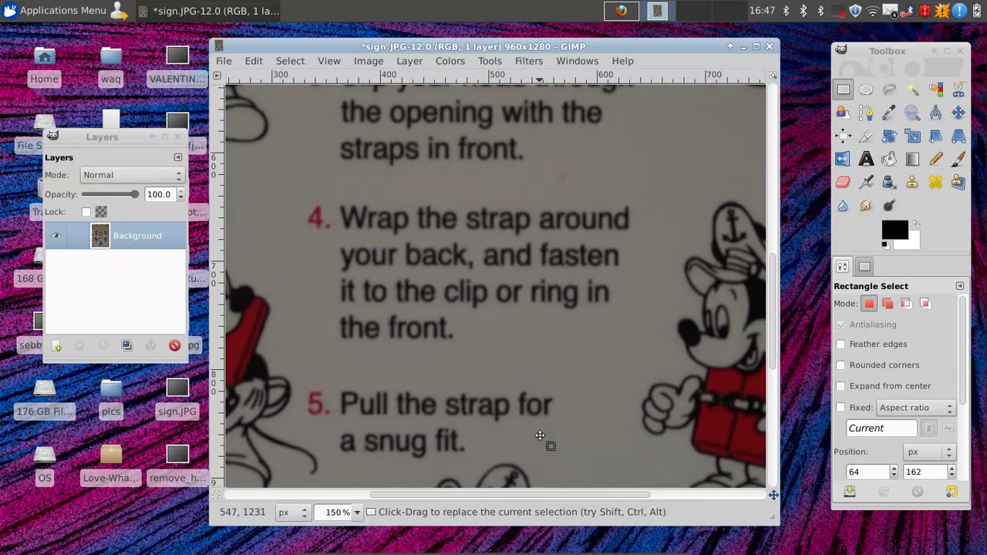
scroll(541, 432, "right", 3)
scroll(541, 424, "down", 2)
scroll(537, 414, "up", 5)
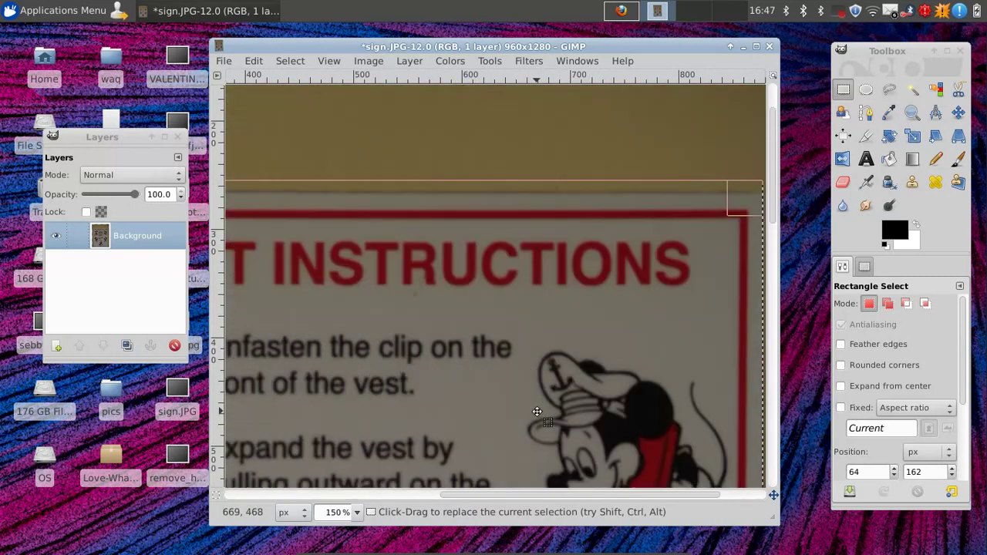
scroll(532, 409, "down", 2, "ctrl")
left_click_drag(502, 373, 502, 366)
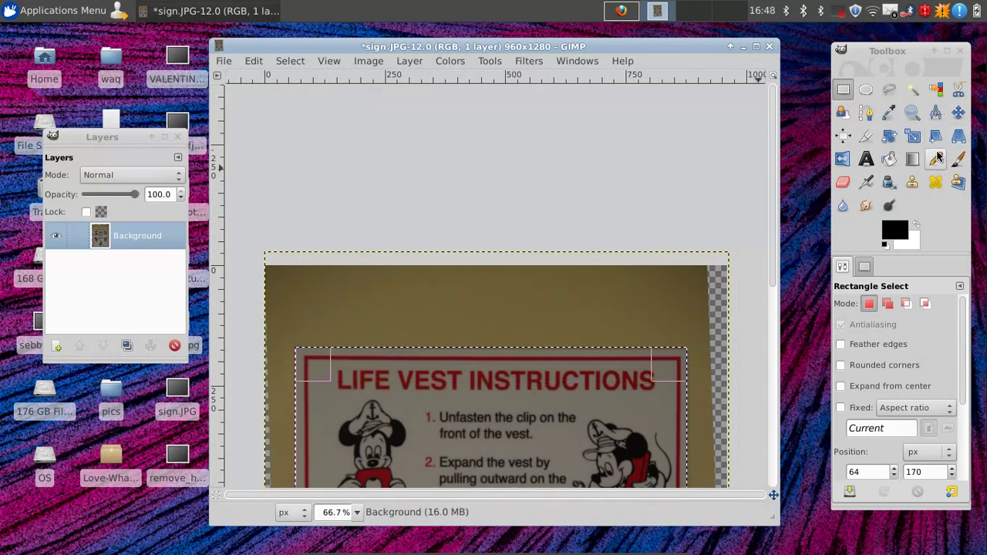
scroll(338, 364, "down", 5)
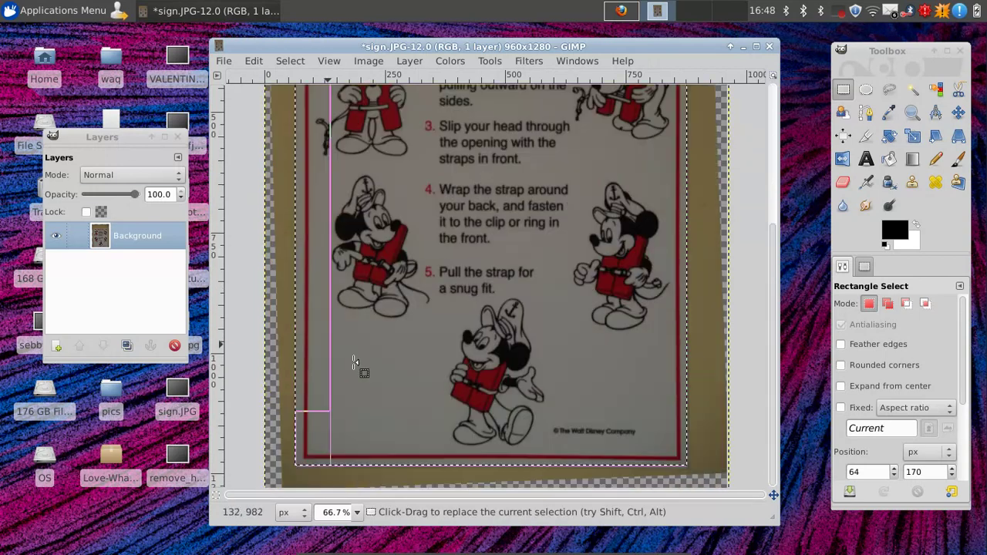
Step: Crop sign.JPG to the selection and zoom out to view the 814×1064 result
left_click(290, 62)
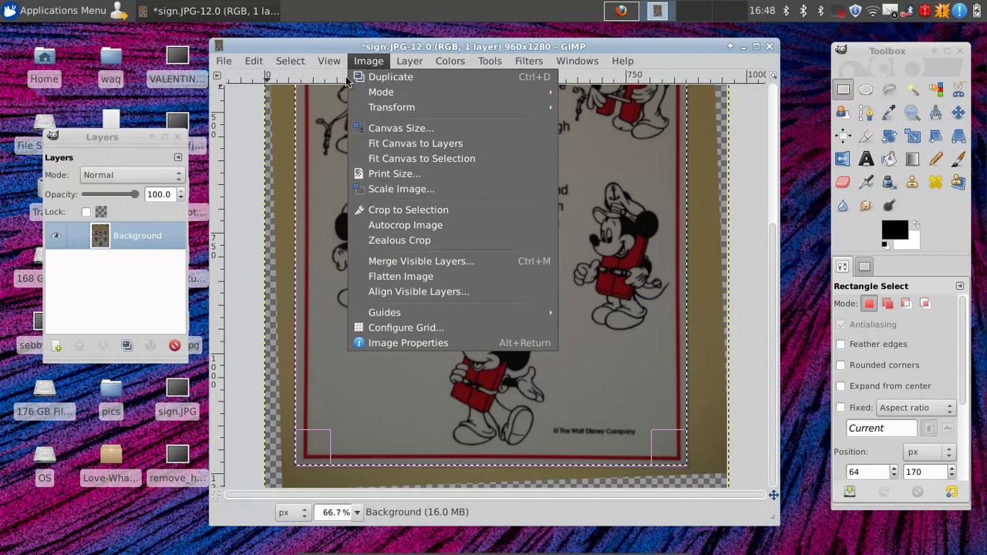
left_click(366, 60)
left_click(366, 60)
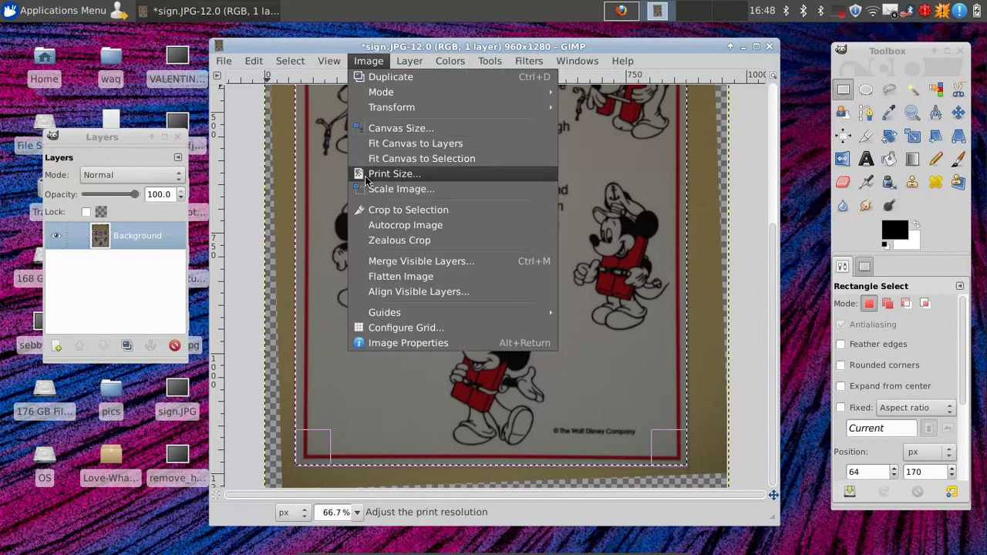
left_click(368, 211)
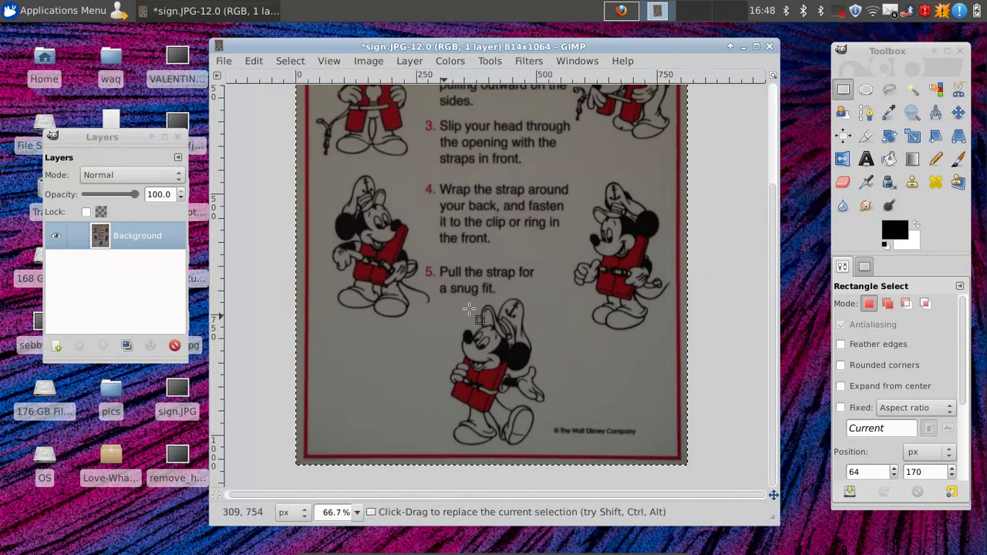
key("1")
key("minus")
key("minus")
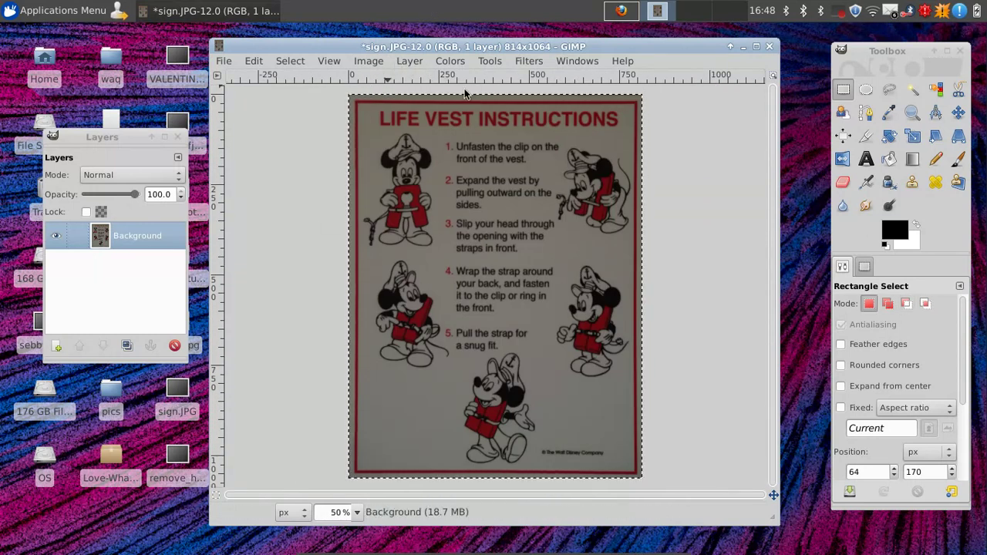
Step: Apply Colors > Auto White Balance to the sign
left_click(450, 62)
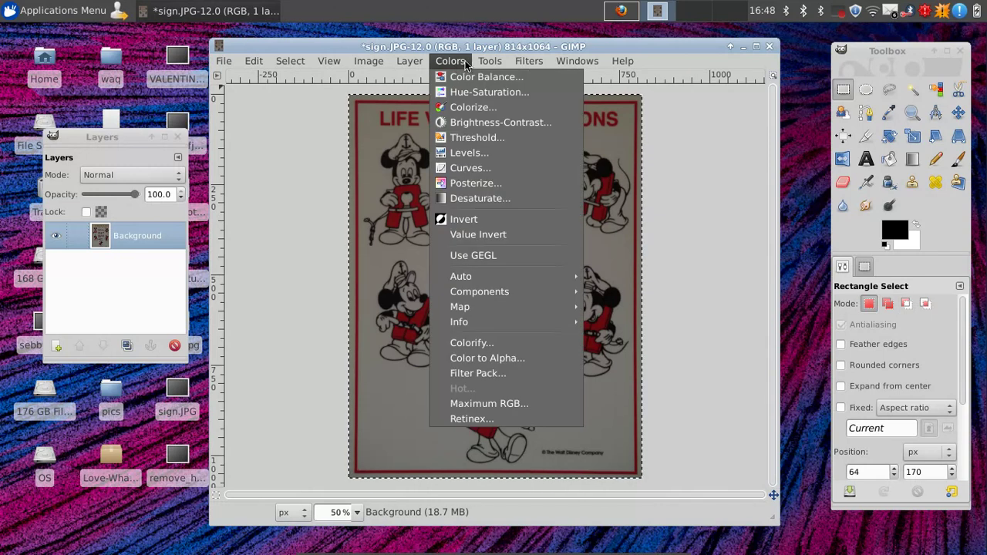
mouse_move(493, 58)
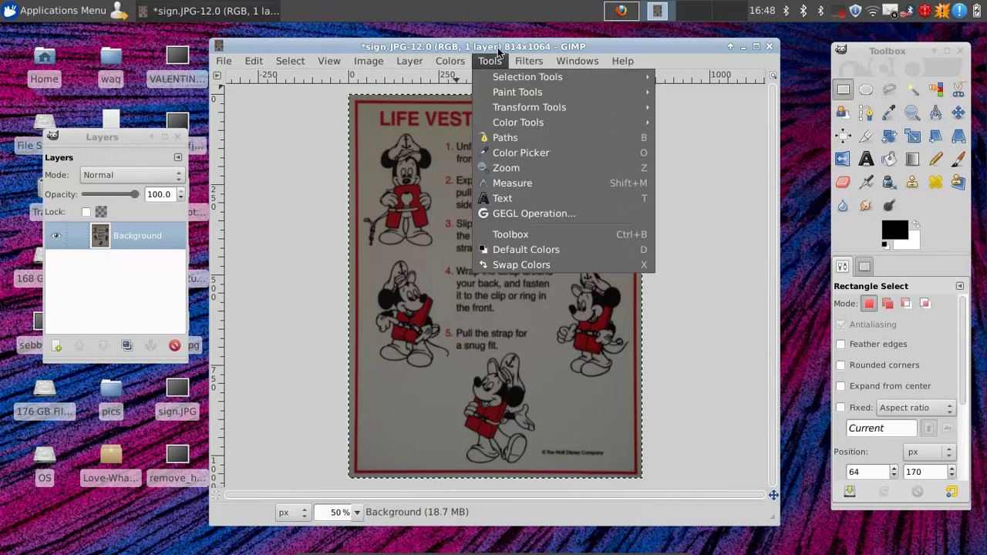
left_click(461, 82)
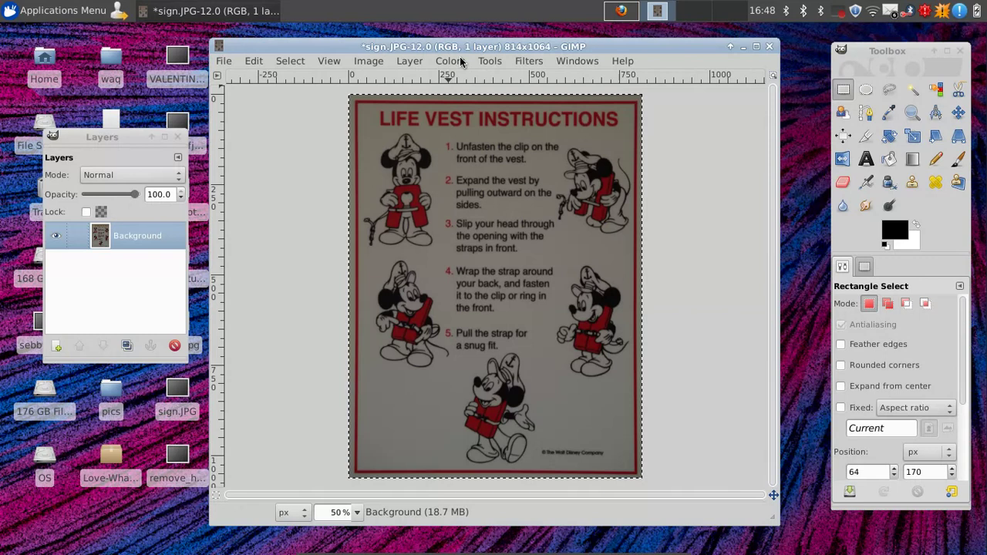
left_click(452, 61)
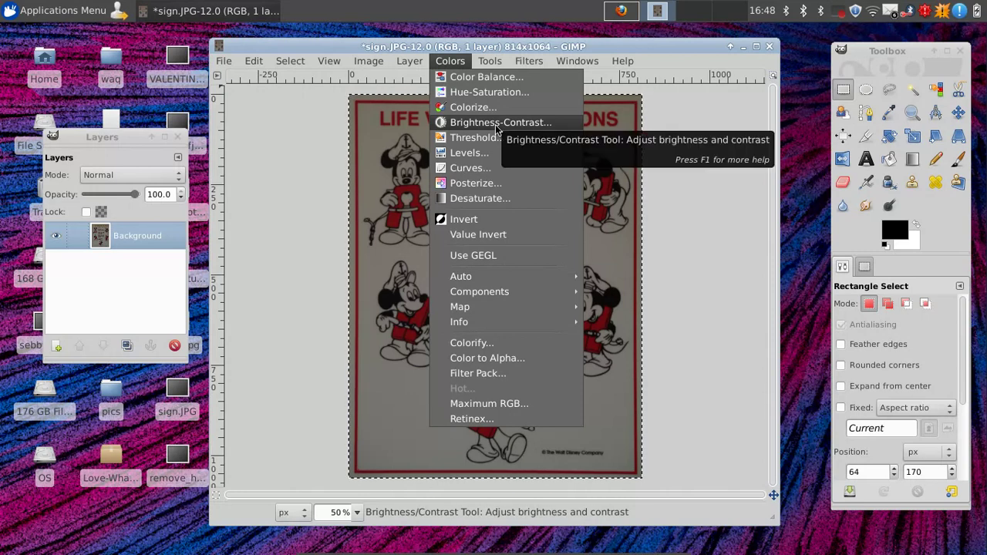
mouse_move(498, 279)
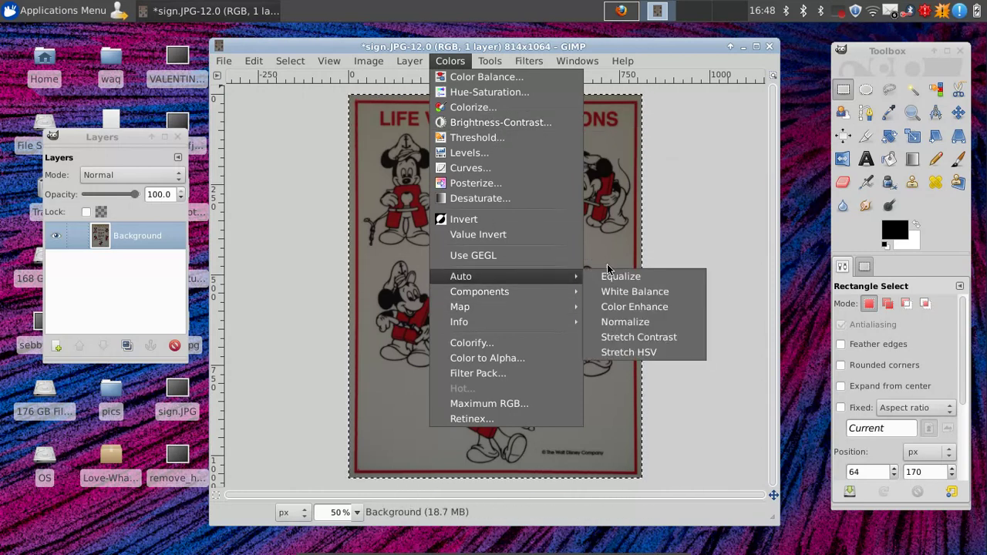
left_click(640, 295)
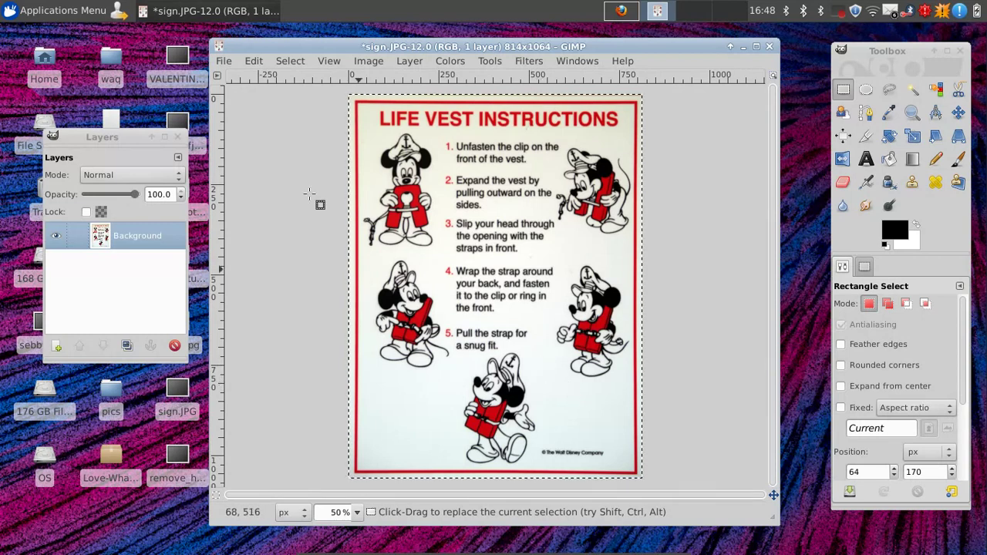
Step: Draw a rectangle around the Disney copyright line, then clear the selection
scroll(551, 460, "up", 4)
scroll(586, 409, "down", 2)
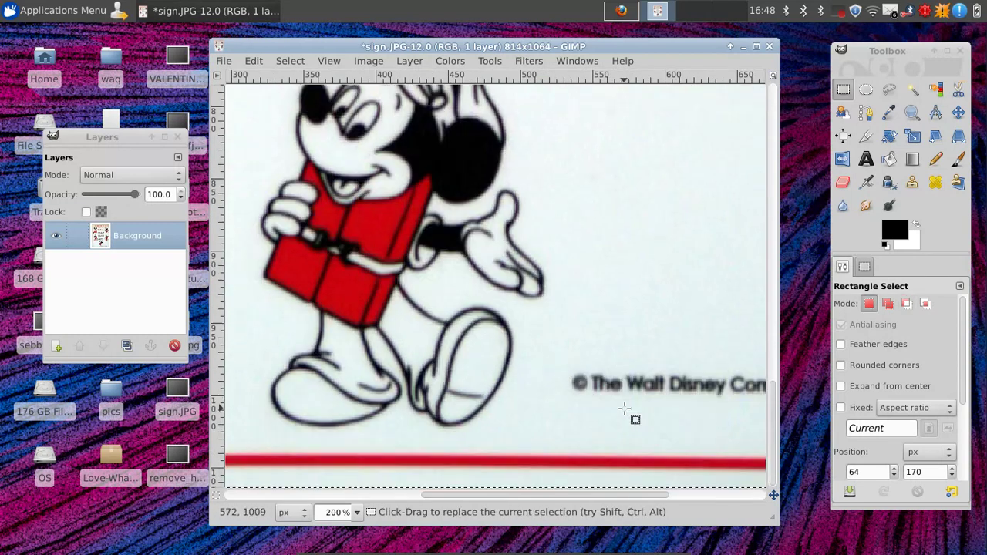
scroll(625, 409, "right", 3)
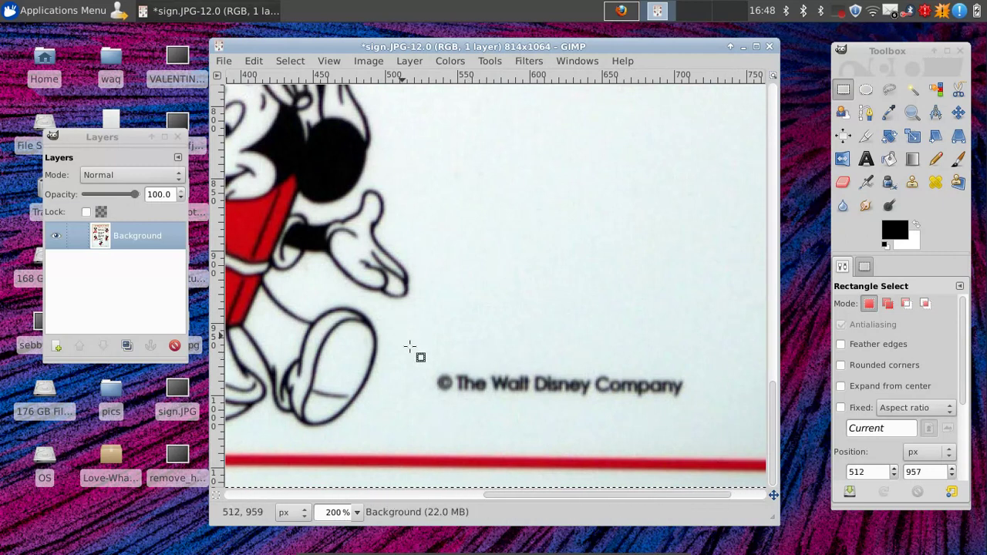
left_click_drag(404, 334, 717, 471)
left_click(452, 410)
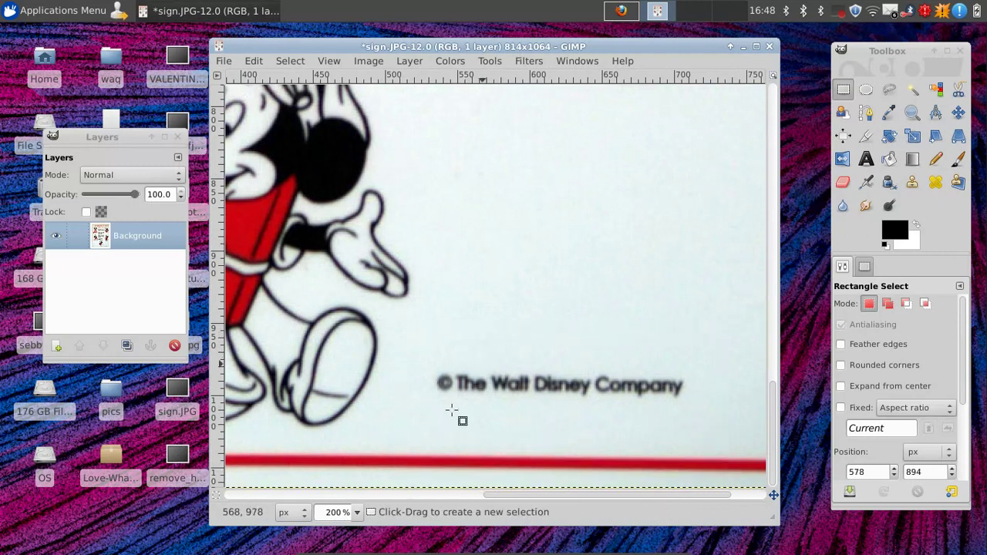
scroll(411, 407, "down", 4)
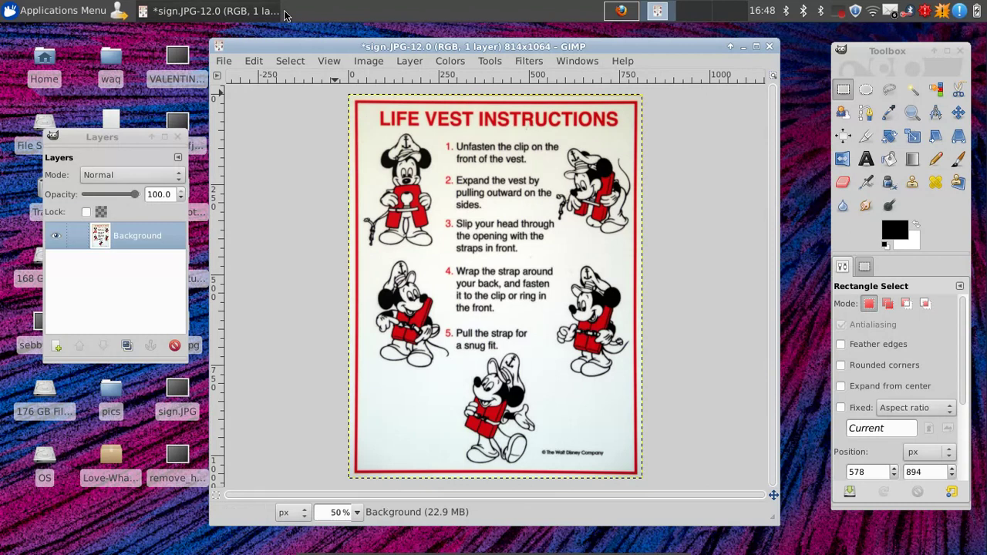
Step: Preview several Desktop images in the Open Image dialog, then open parkinglot.JPG in a new window
left_click(224, 61)
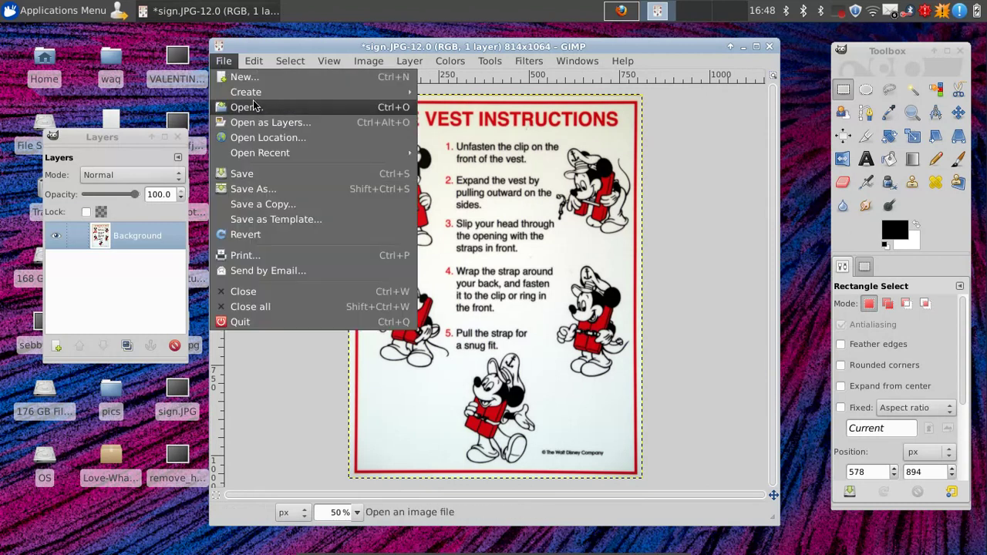
left_click(245, 104)
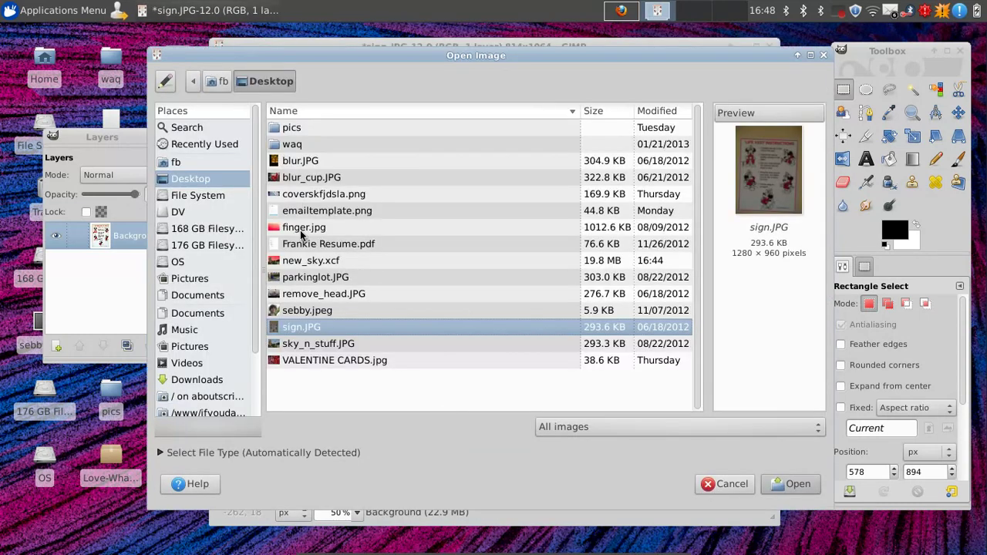
left_click(303, 196)
left_click(332, 178)
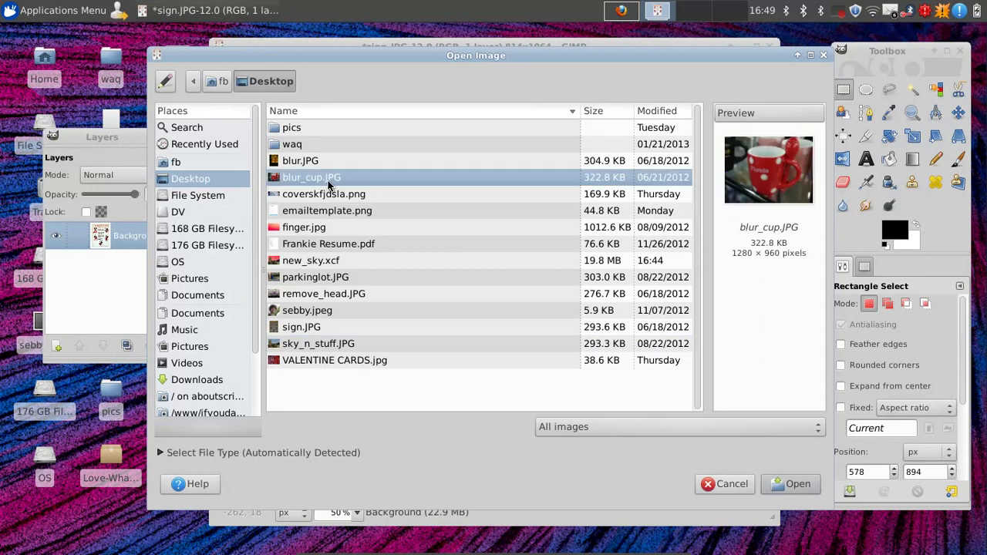
left_click(318, 163)
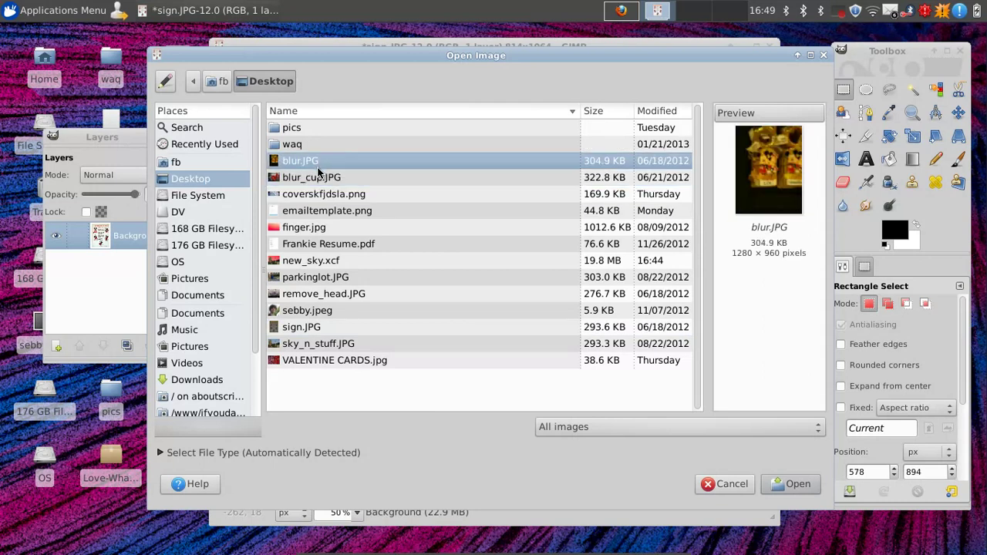
left_click(323, 196)
left_click(317, 230)
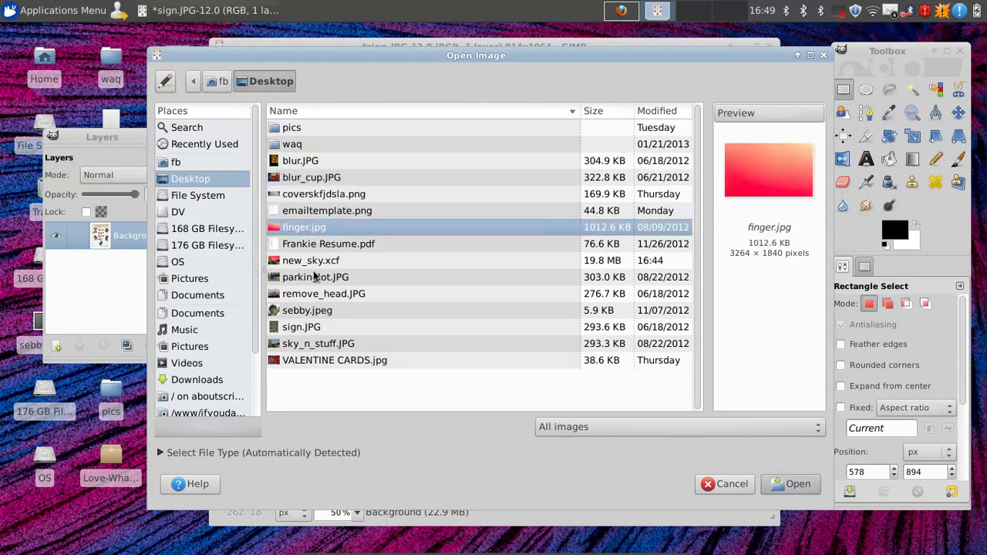
left_click(316, 262)
left_click(315, 279)
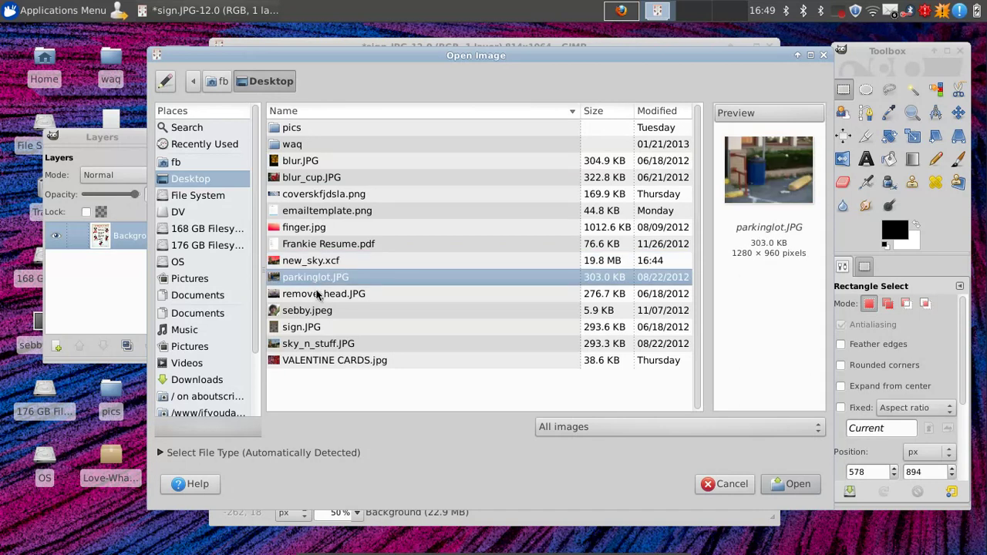
double_click(315, 279)
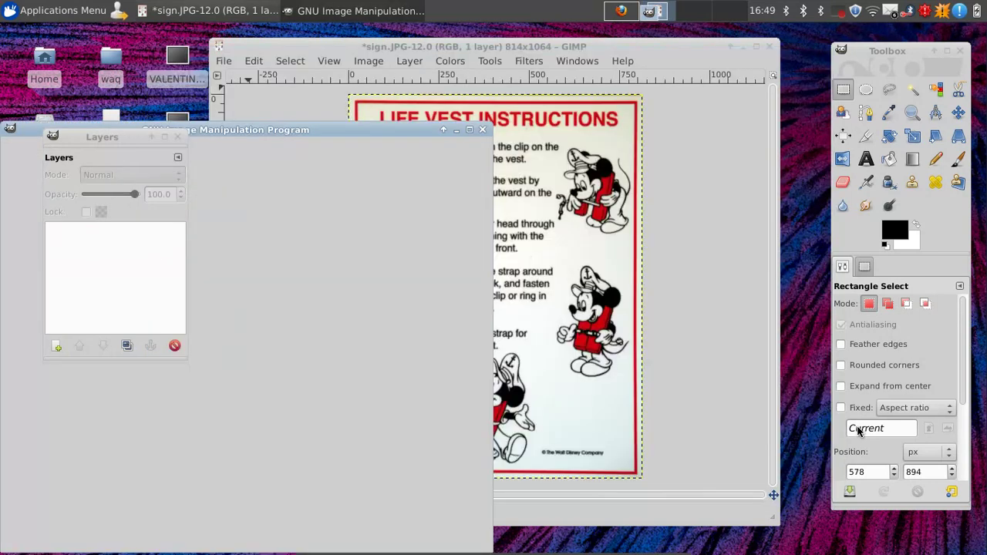
Step: Move the parkinglot.JPG image window up and right, and enlarge it
left_click_drag(367, 135, 534, 80)
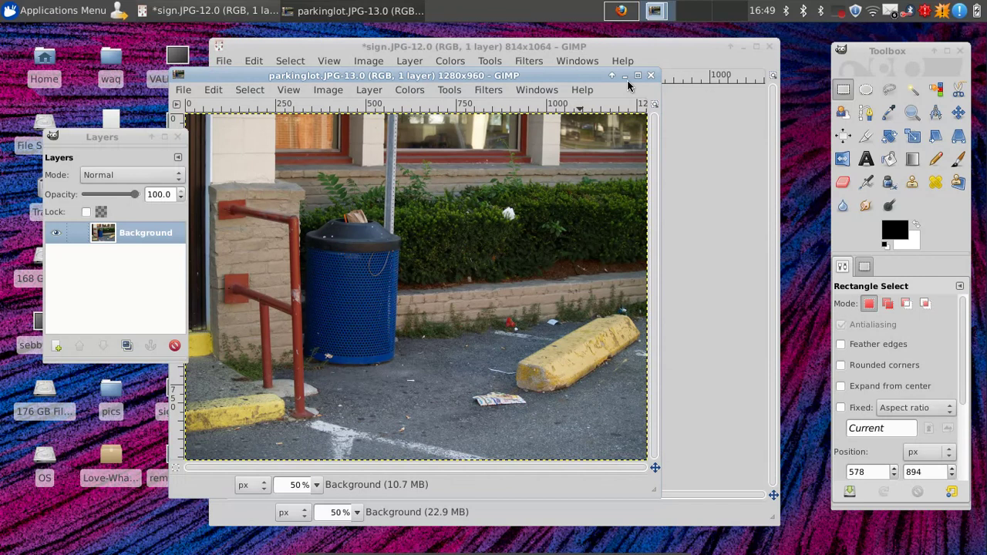
left_click_drag(639, 80, 610, 85)
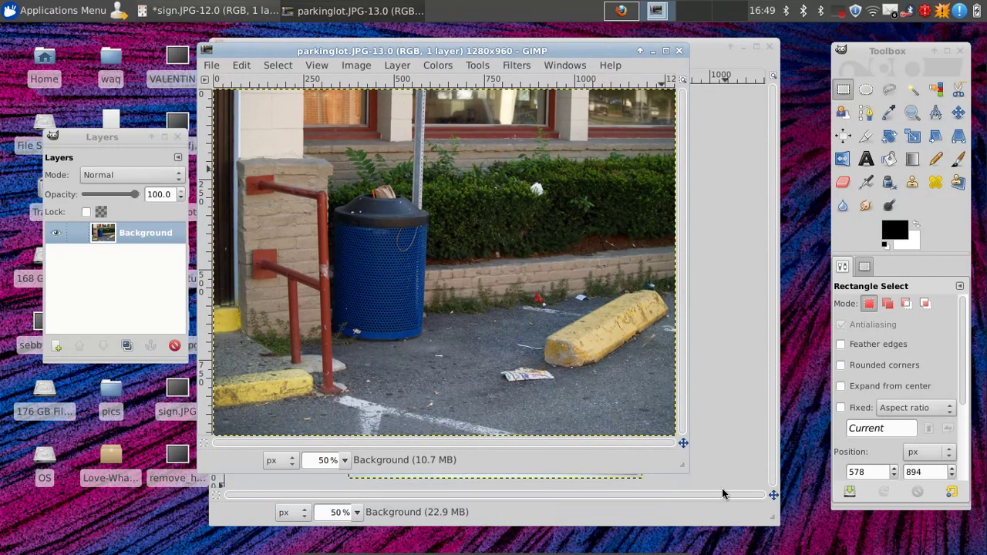
left_click_drag(684, 472, 816, 531)
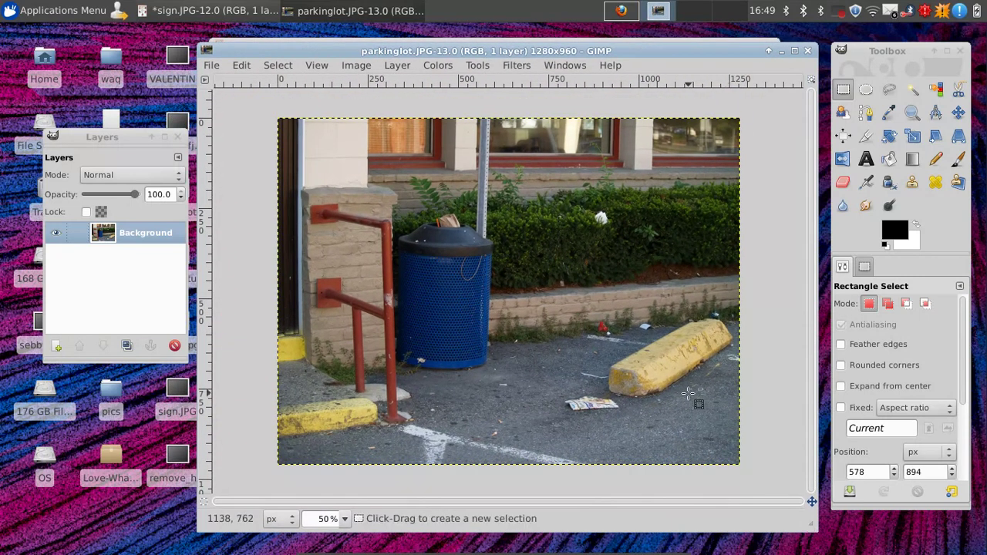
scroll(686, 395, "up", 1)
scroll(378, 301, "down", 1)
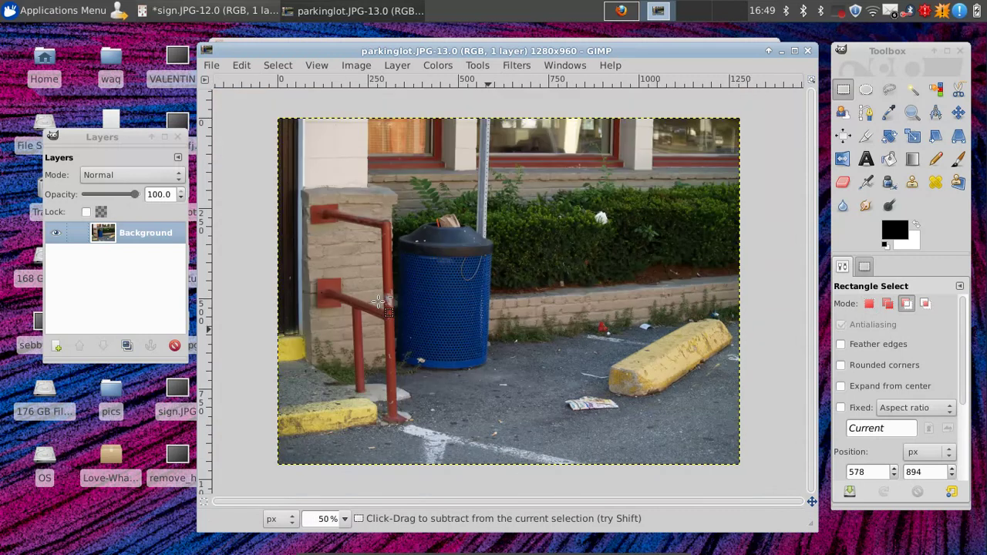
Step: Fuzzy-select the asphalt, raising the threshold from 26 to 36, and extend it over the pavement
left_click(913, 91)
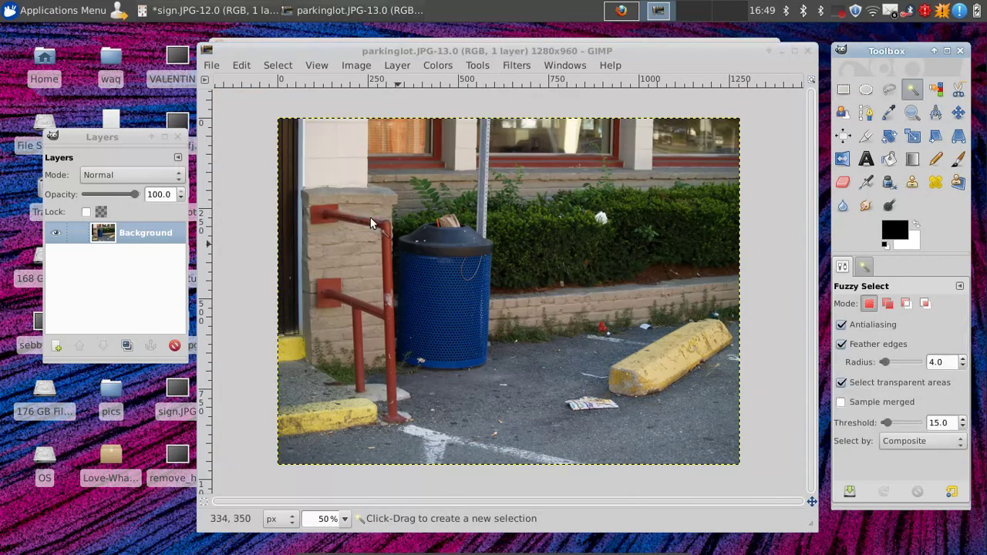
left_click(511, 396)
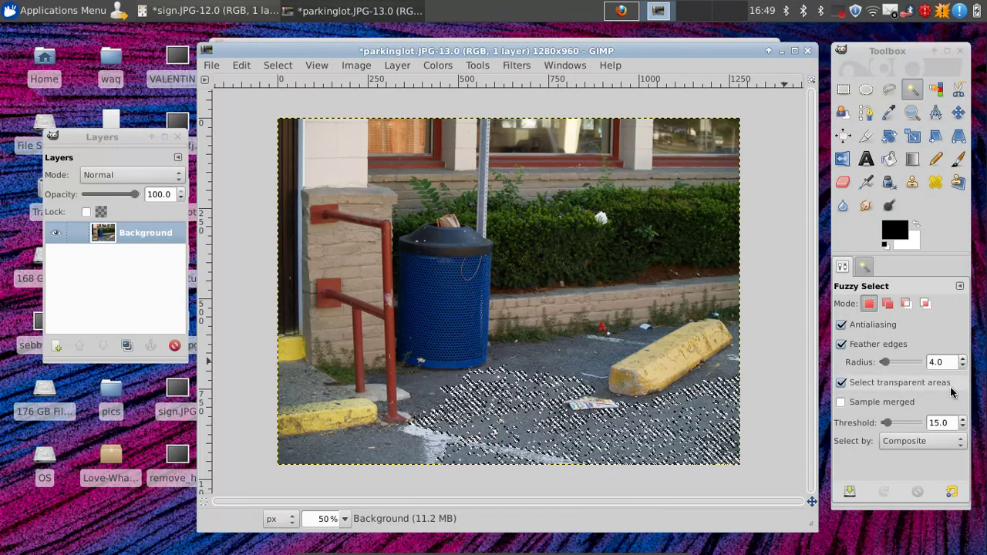
left_click(962, 419)
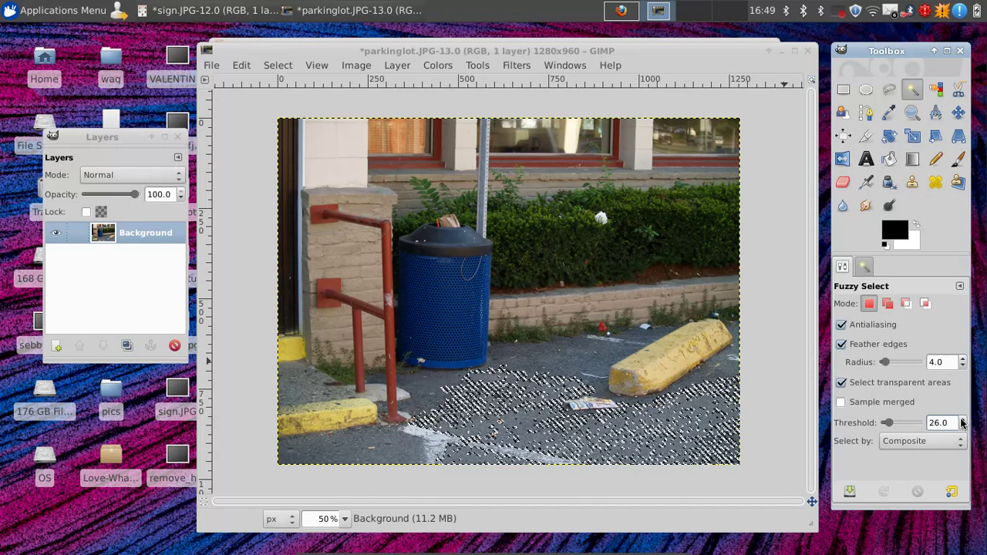
left_click(648, 440)
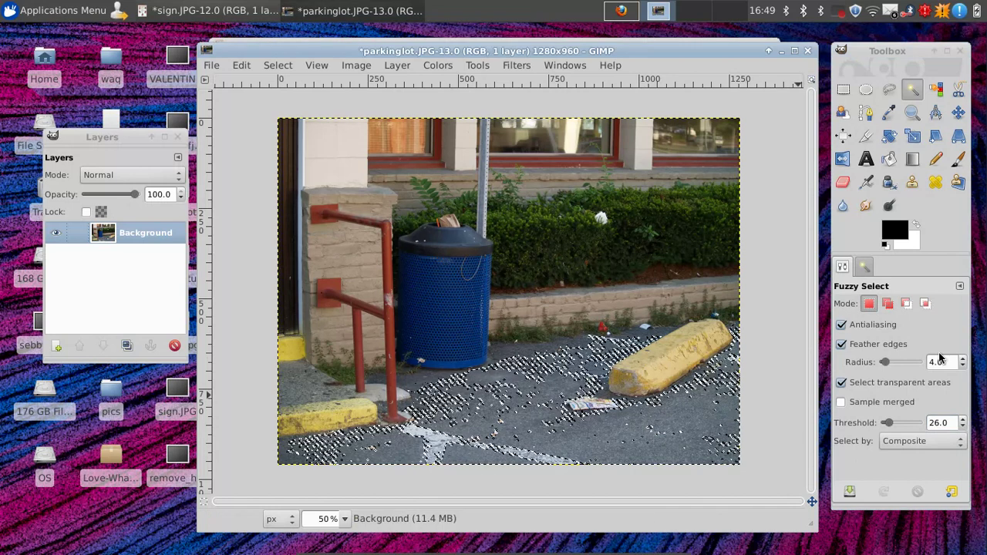
left_click(963, 418)
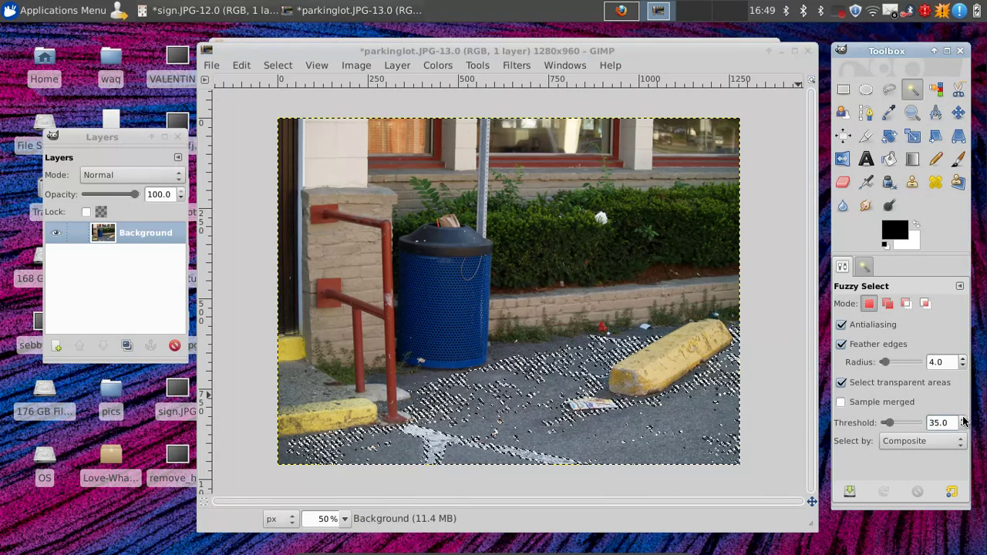
left_click(590, 449)
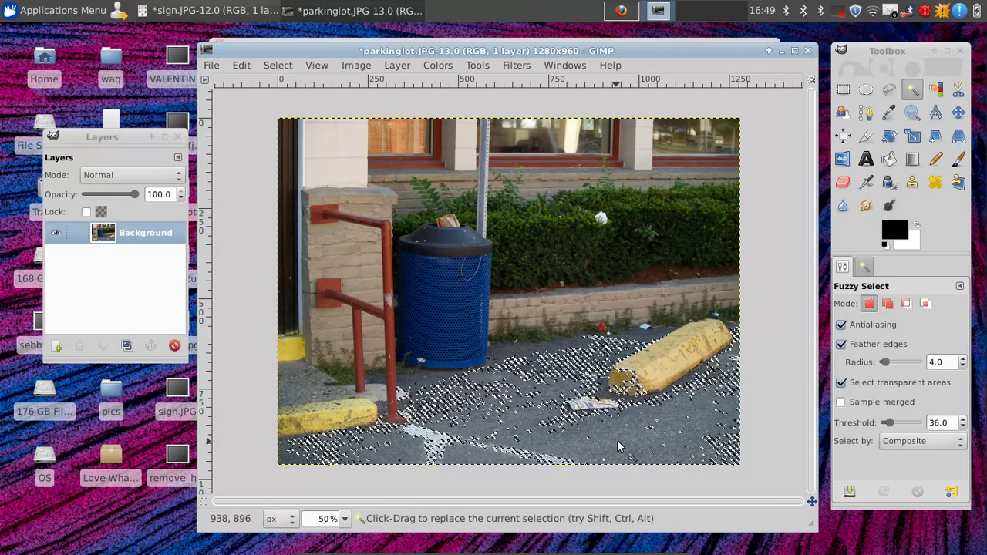
left_click_drag(512, 355, 429, 443)
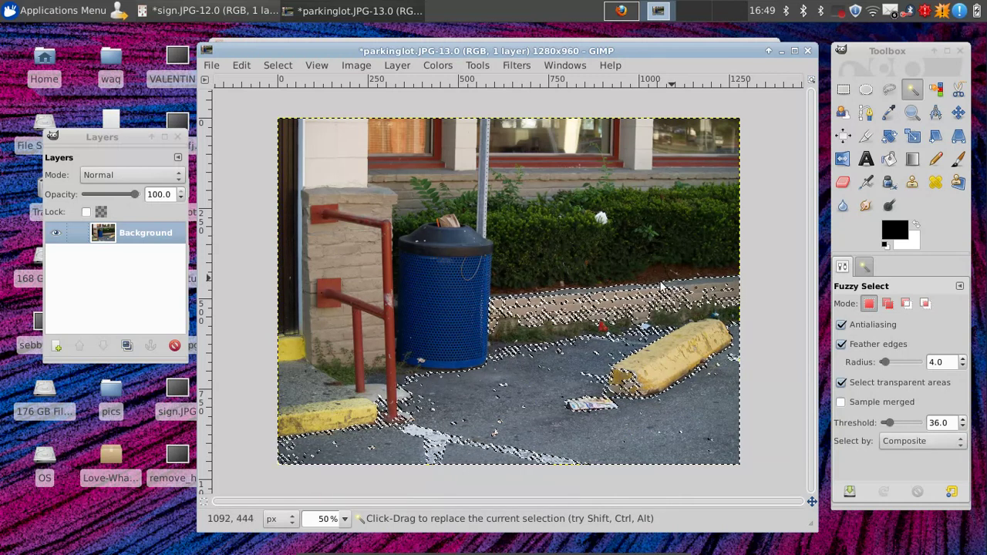
Step: Add an alpha channel to the Background layer, then delete the selected asphalt and undo it
right_click(138, 239)
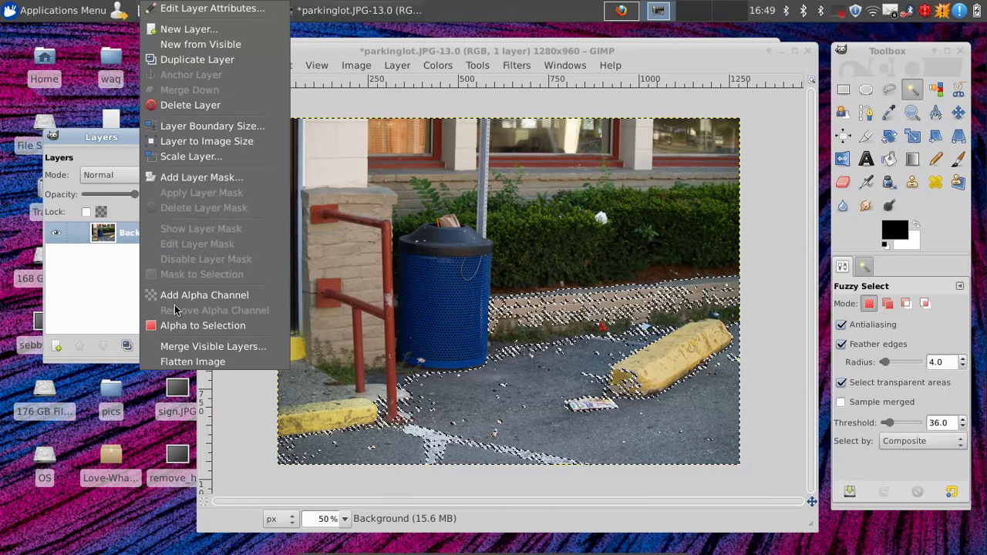
left_click(204, 295)
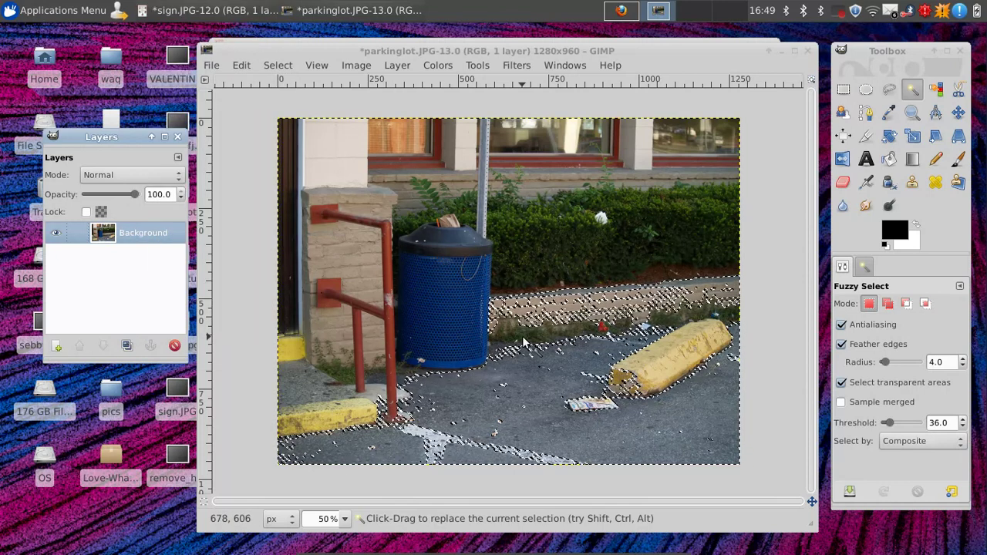
key("Delete")
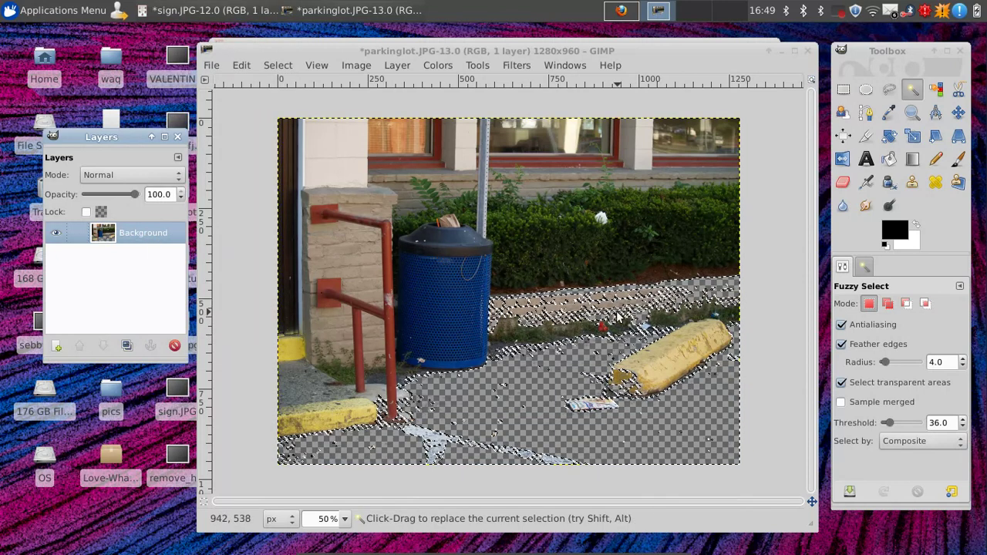
scroll(584, 333, "up", 4, "ctrl")
scroll(598, 331, "down", 3, "ctrl")
scroll(448, 350, "down", 2, "ctrl")
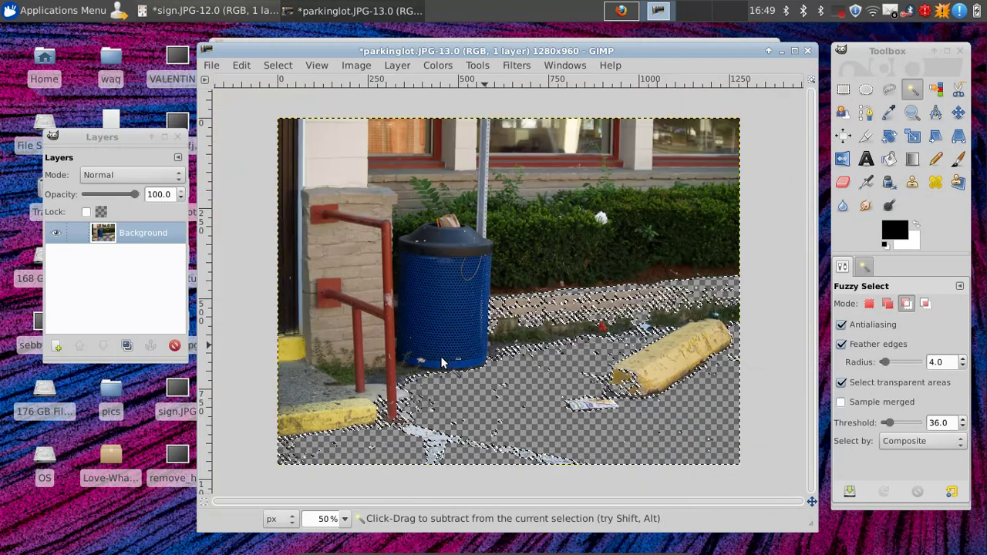
scroll(497, 356, "up", 2, "ctrl")
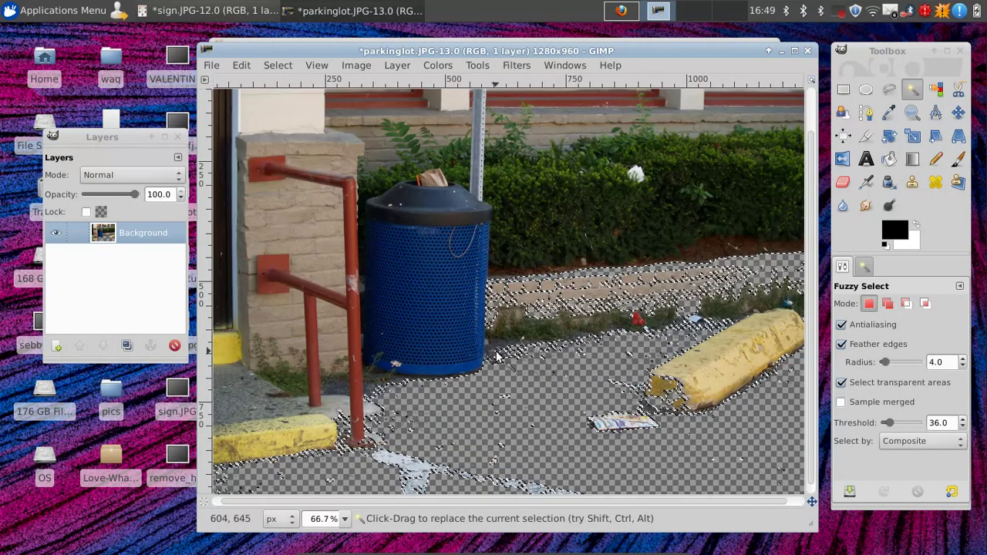
key("ctrl+z")
Step: Choose the Free Select tool in subtract-from-selection mode
left_click(845, 90)
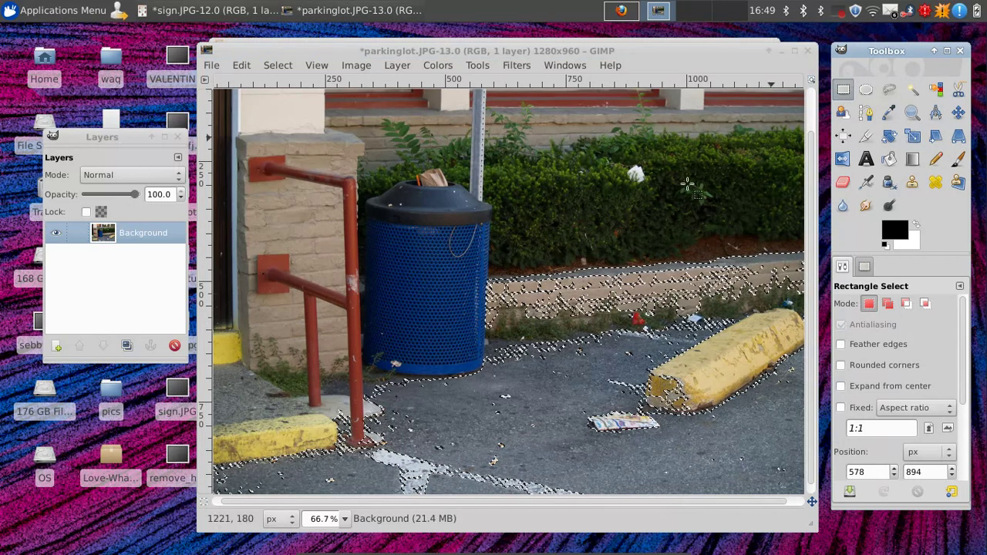
left_click(889, 92)
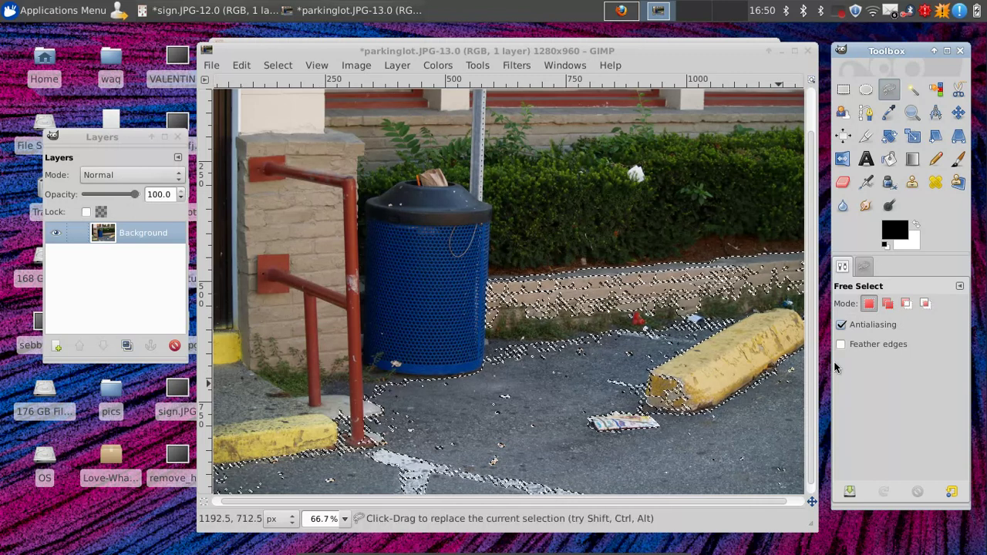
left_click(907, 304)
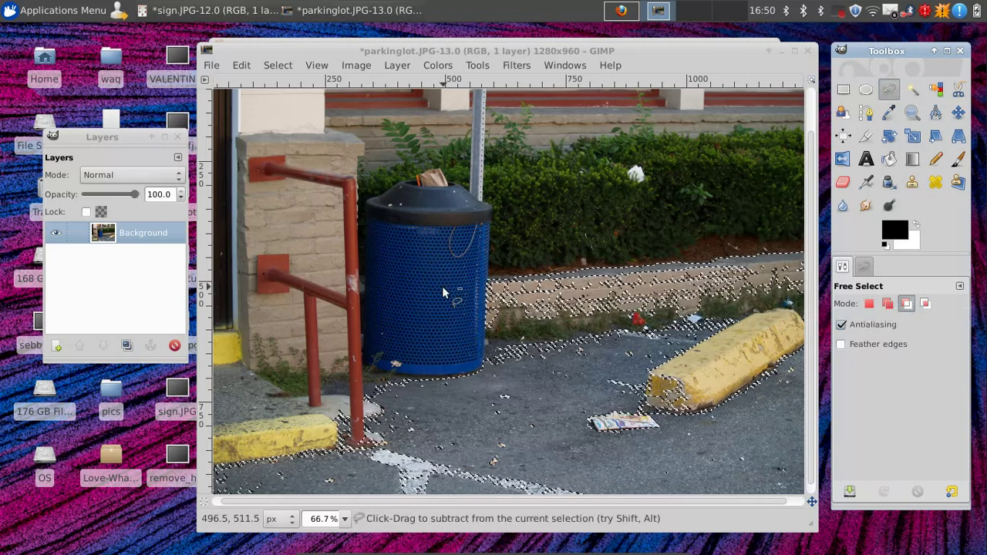
Step: Outline the brick-wall strip behind the trash can to remove it from the selection
left_click(452, 231)
left_click(456, 347)
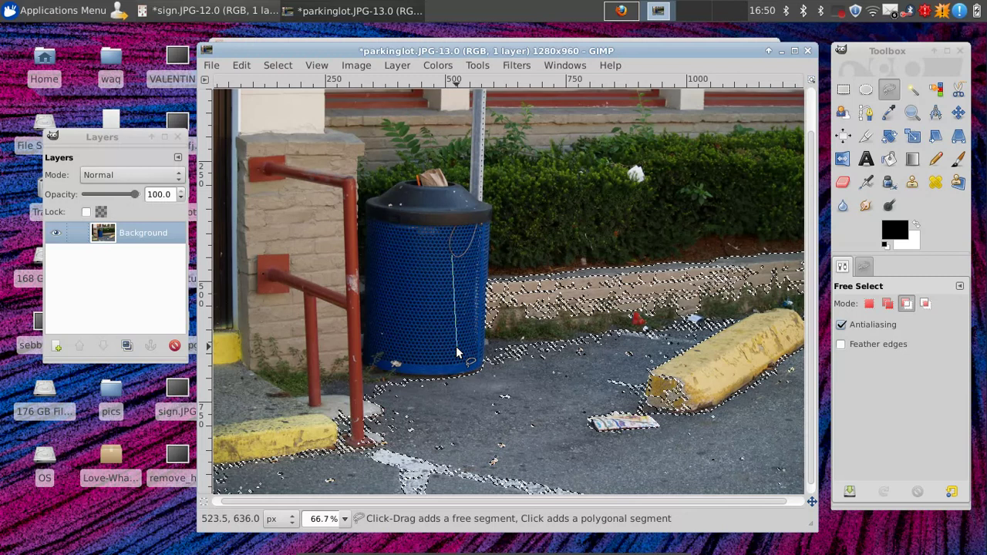
left_click(738, 307)
scroll(741, 305, "right", 1)
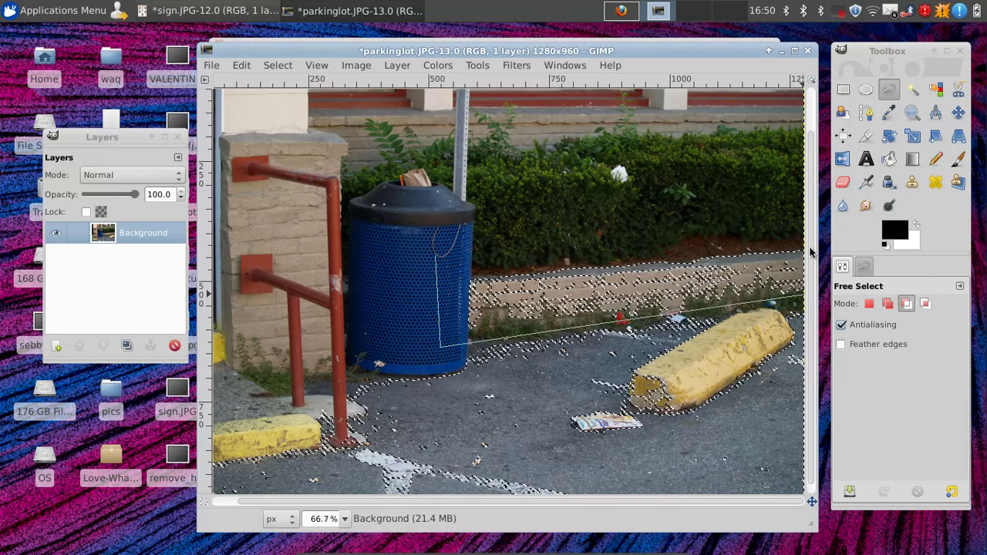
left_click(800, 305)
key("minus")
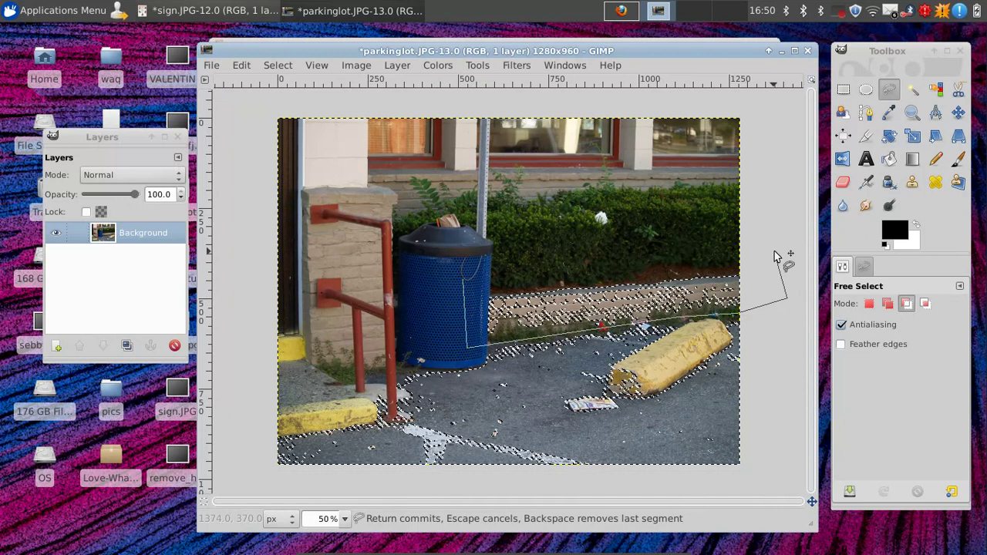
left_click(558, 258)
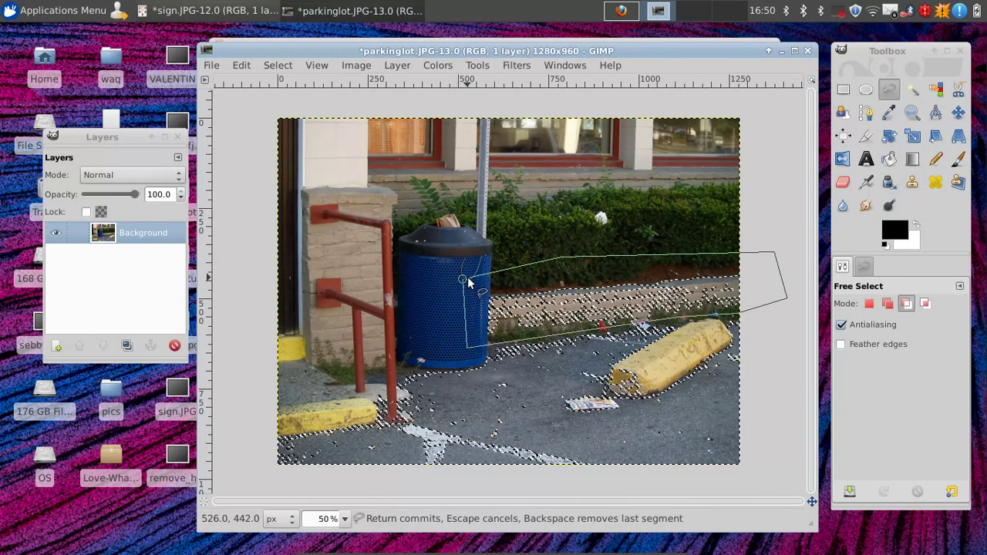
left_click(461, 281)
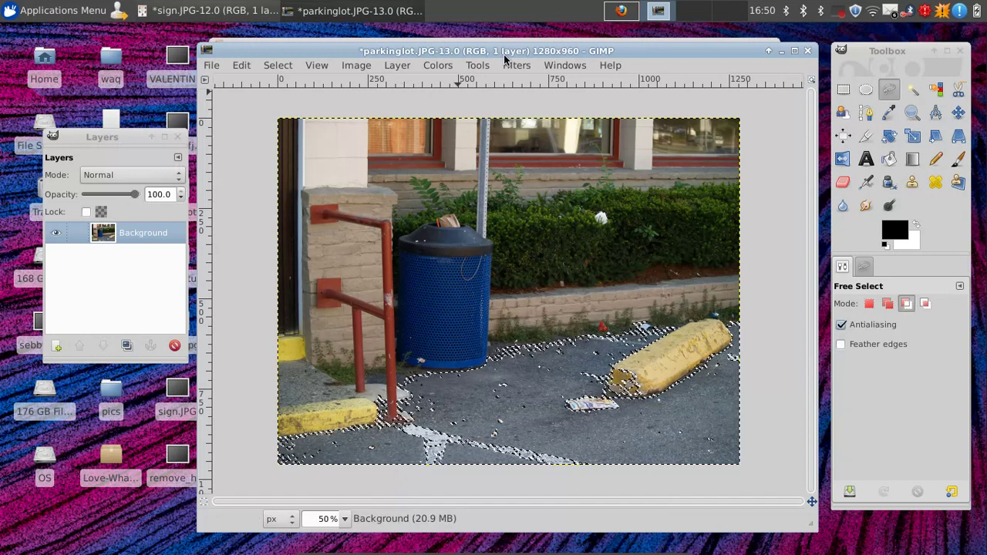
Step: Open the Hue-Saturation adjustment from the Colors menu
left_click(523, 67)
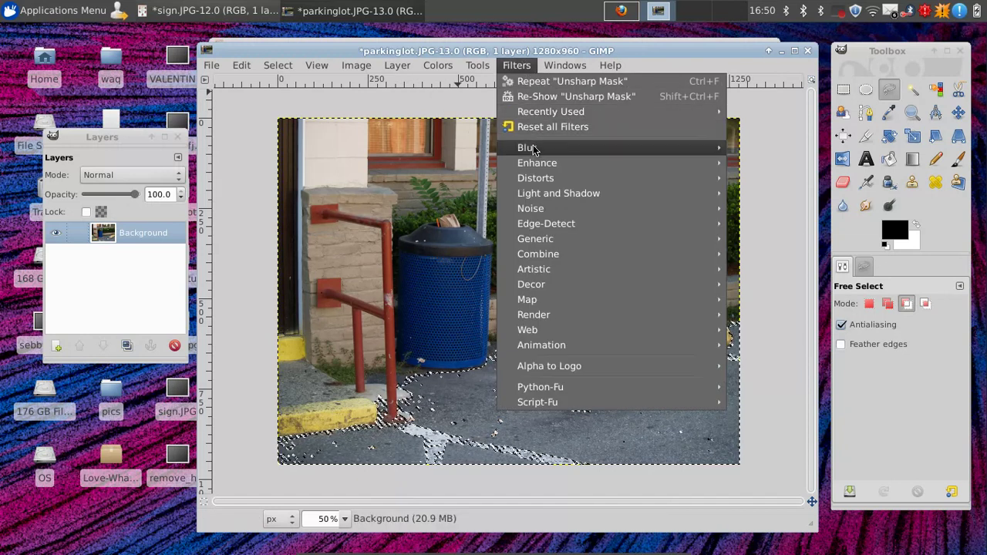
mouse_move(539, 150)
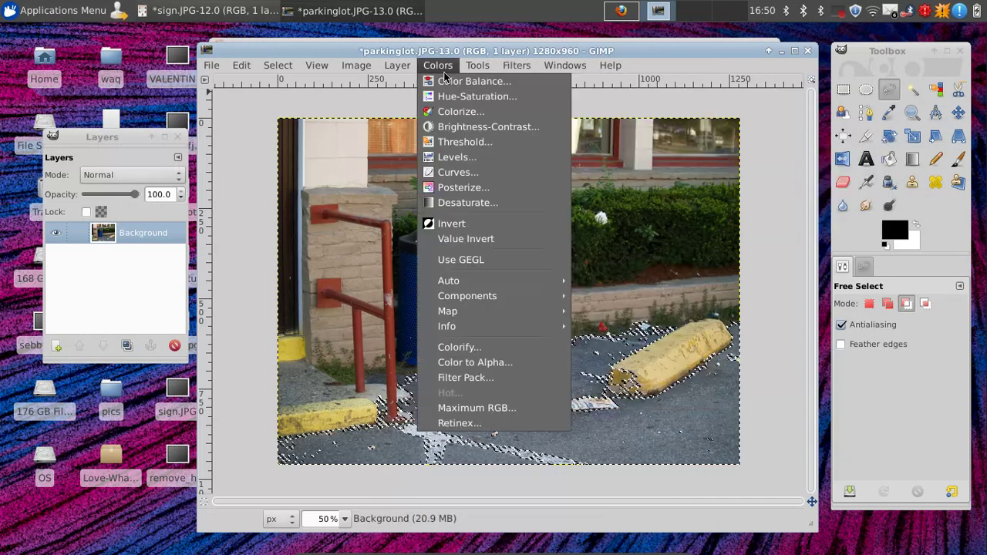
left_click(442, 68)
left_click(442, 70)
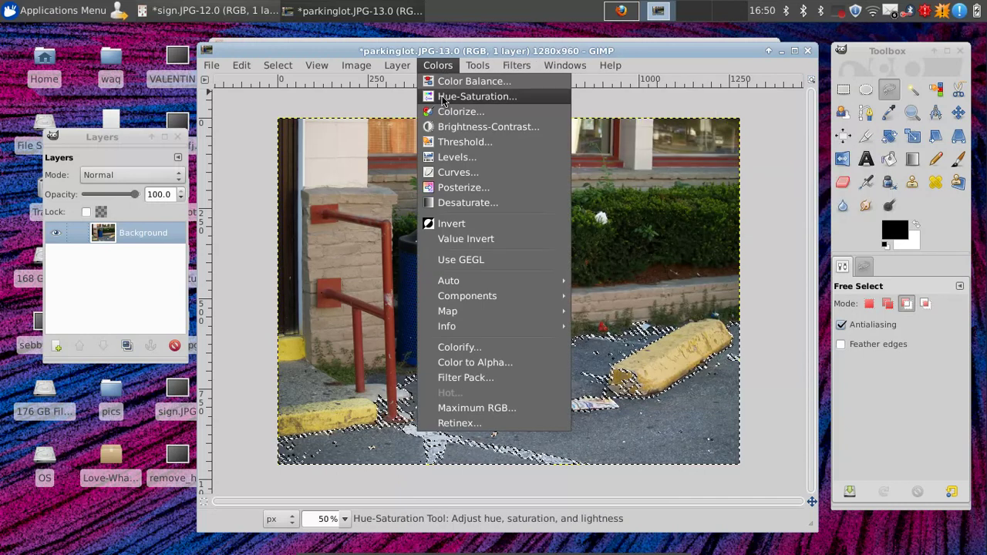
left_click(443, 97)
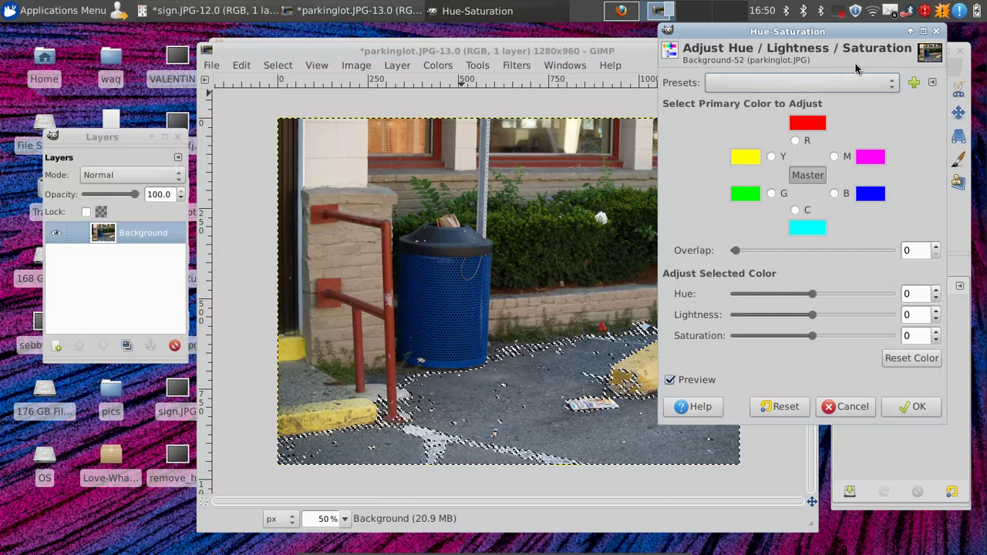
Step: Darken the blue tones, then set Master hue to 180 and raise lightness and saturation
left_click(798, 125)
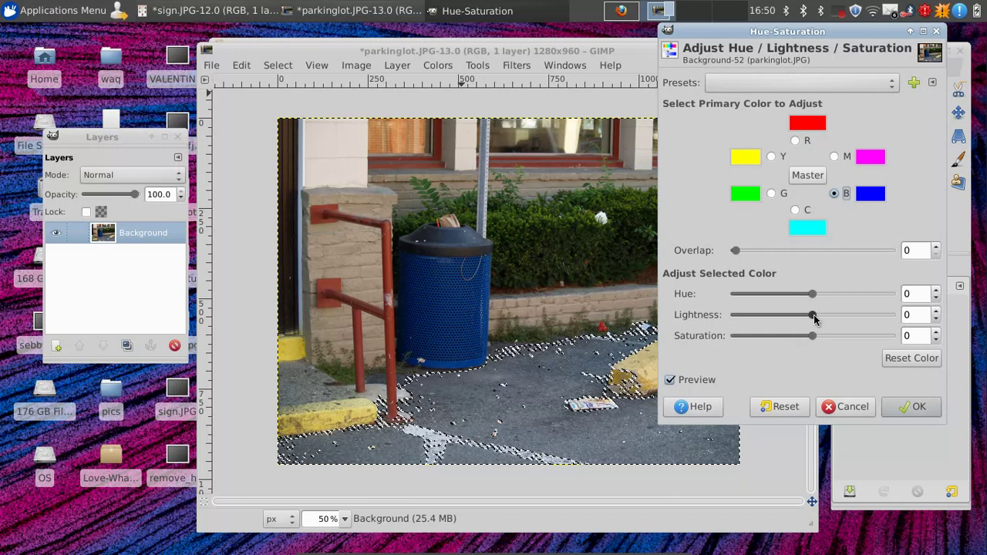
left_click_drag(813, 314, 814, 337)
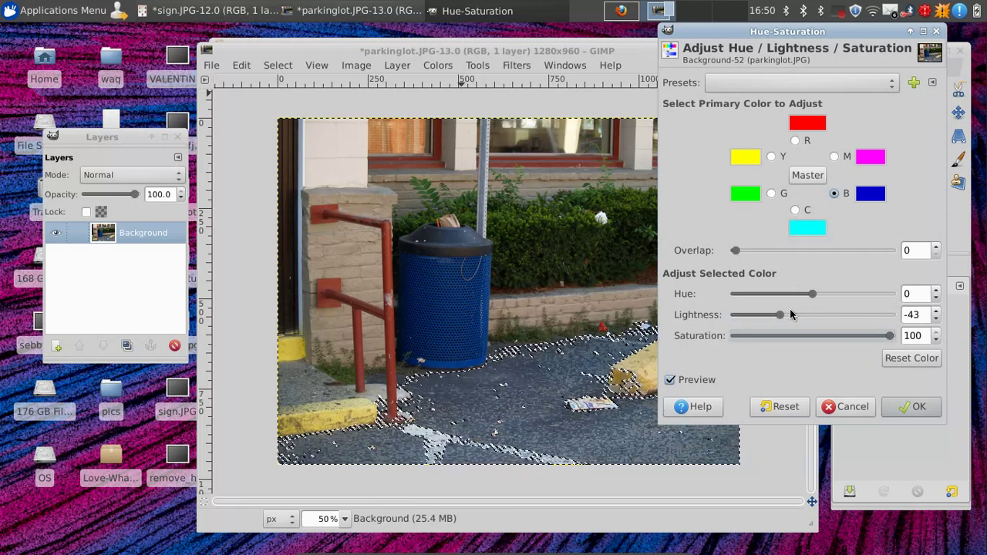
left_click_drag(780, 320, 760, 322)
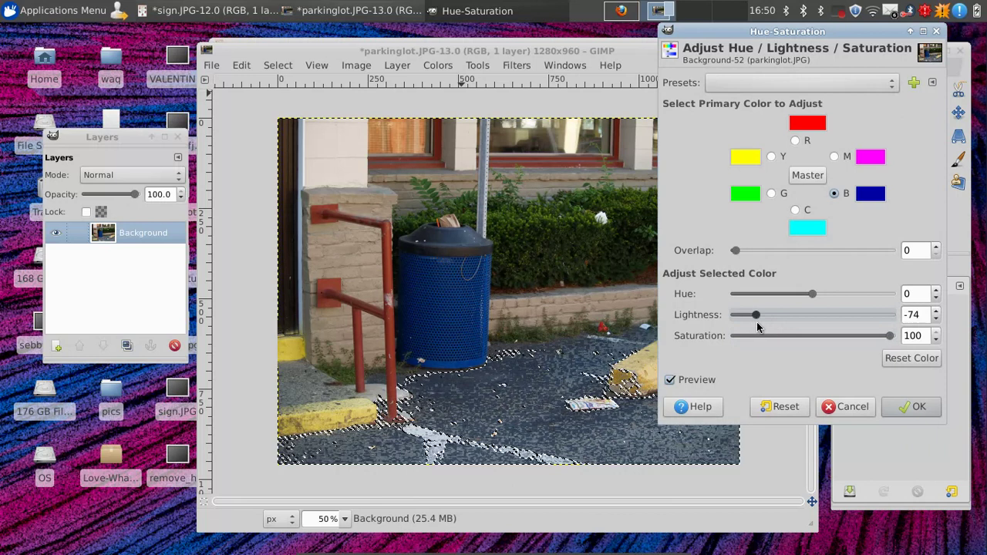
left_click(815, 170)
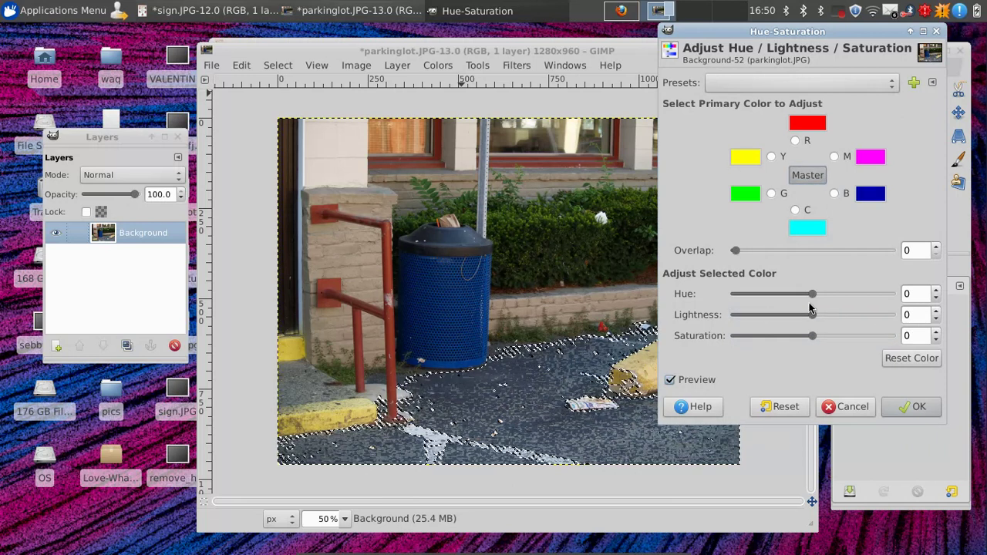
left_click_drag(811, 299, 881, 311)
left_click_drag(885, 305, 900, 305)
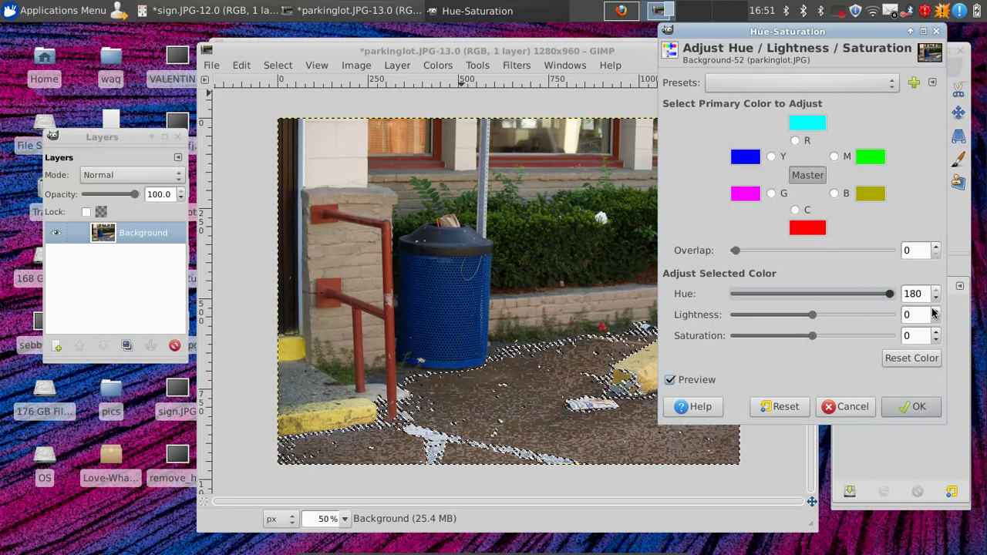
left_click(846, 314)
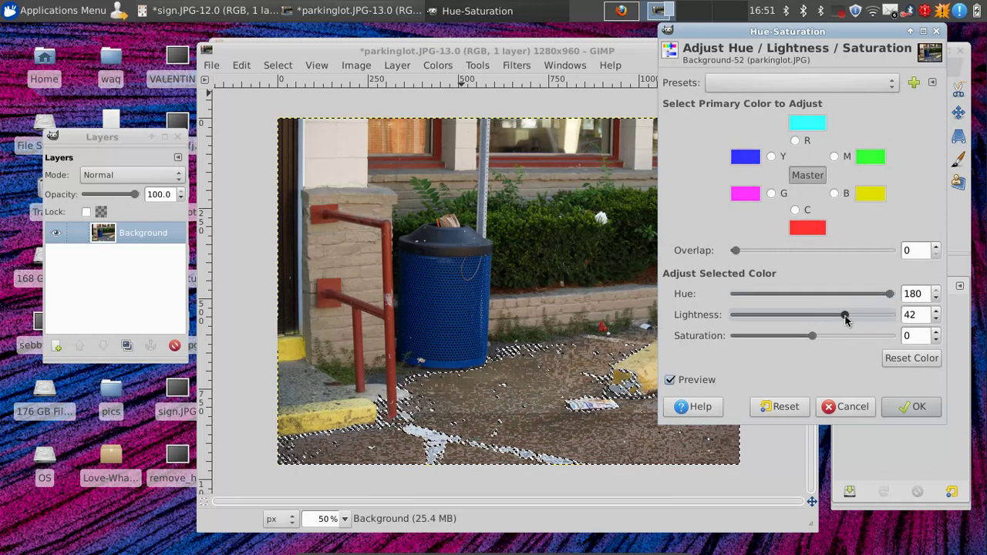
left_click_drag(812, 338, 894, 337)
Step: Fully saturate and darken the green tones, then apply the Hue-Saturation change
left_click(772, 194)
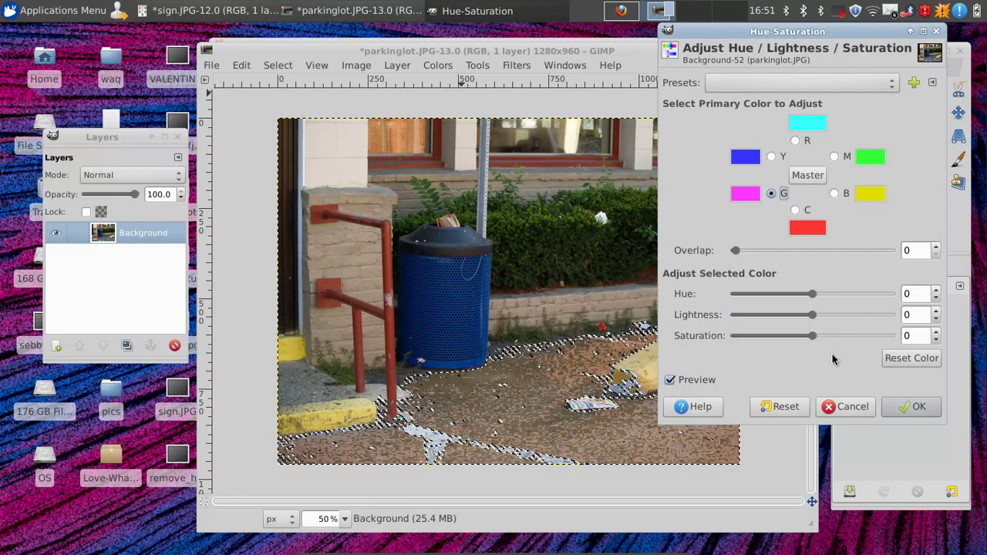
left_click_drag(816, 344, 893, 346)
left_click_drag(812, 310, 887, 295)
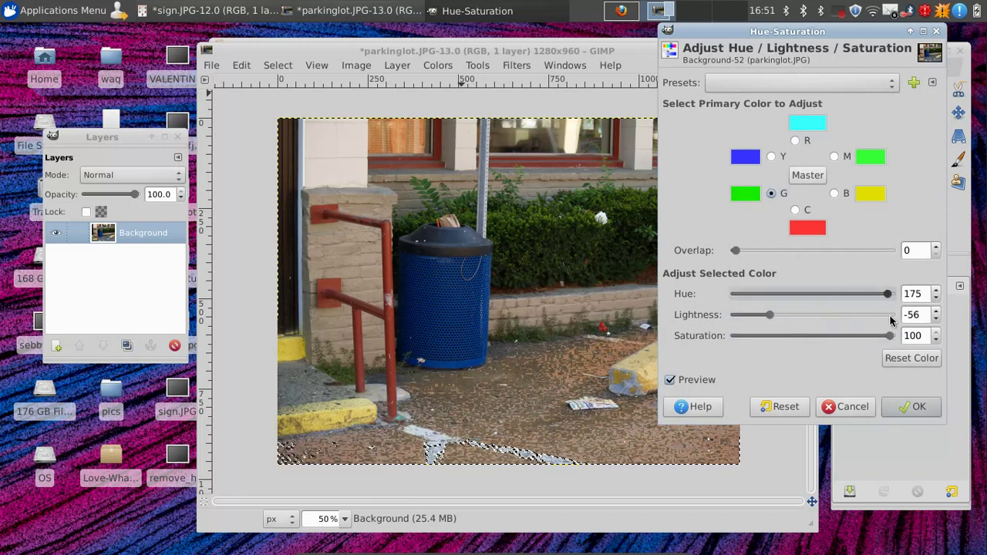
left_click(918, 406)
key("ctrl+shift+a")
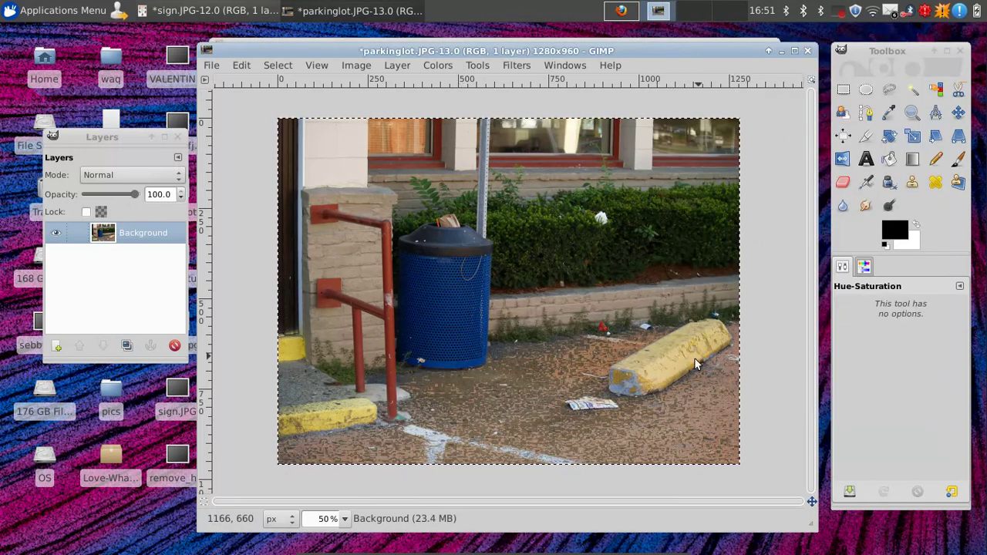
key("2")
scroll(561, 358, "down", 5)
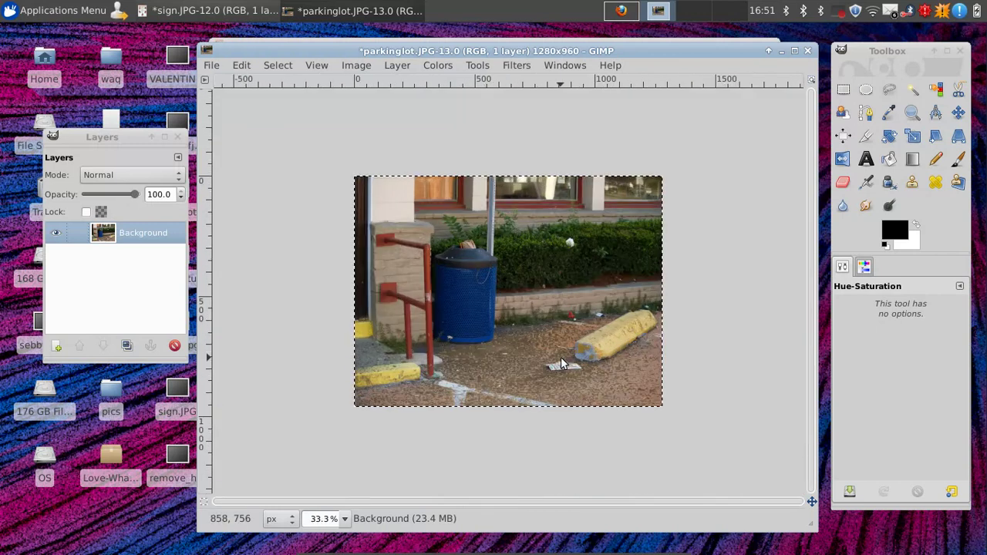
scroll(561, 357, "up", 1)
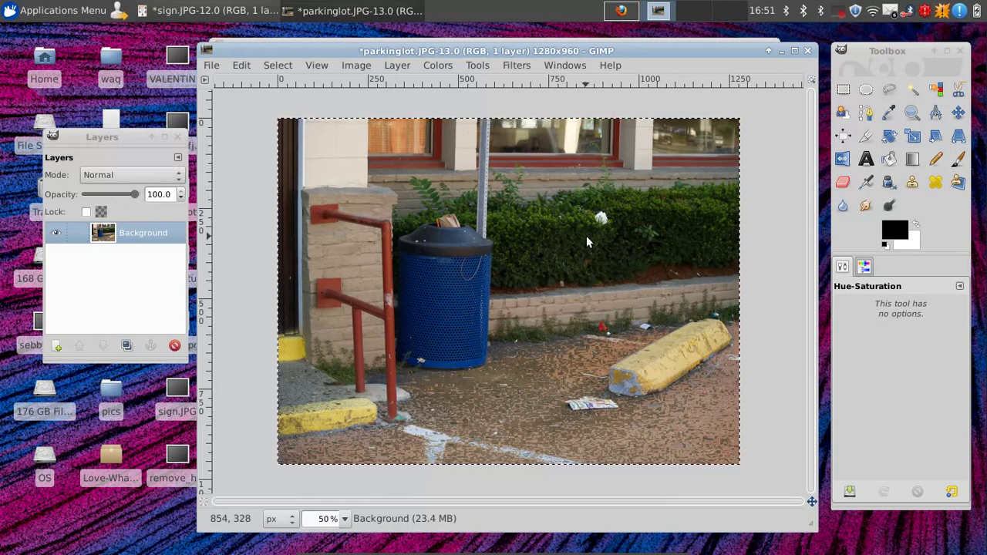
Step: Create a new 1280×960 image and position its window over the photo
key("ctrl+n")
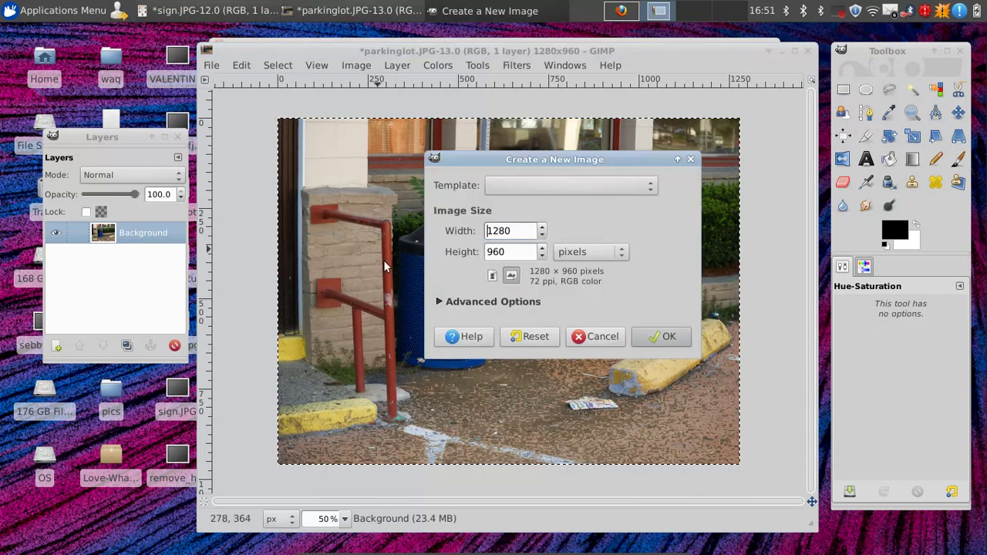
left_click(663, 336)
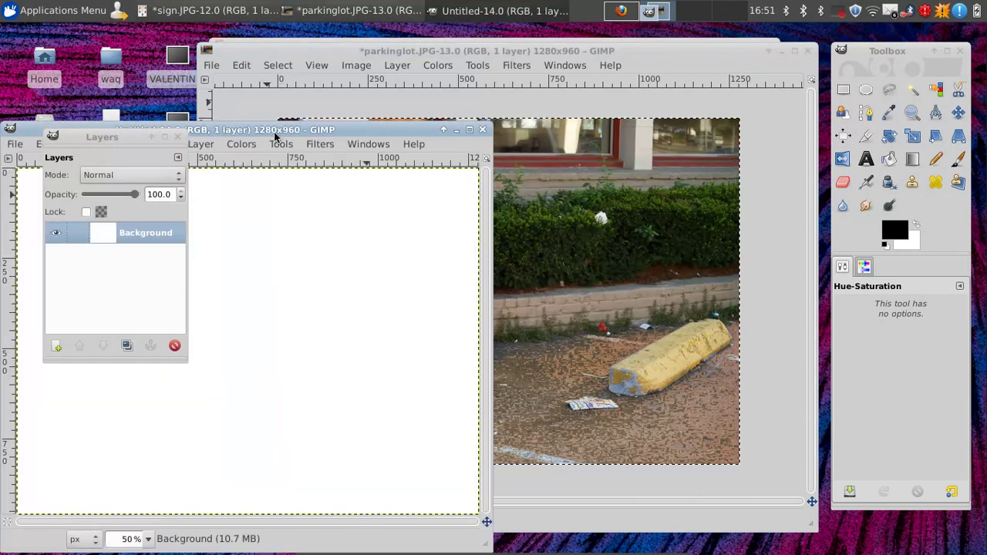
left_click(279, 144)
left_click(379, 130)
left_click_drag(379, 129, 616, 58)
Step: Bucket-fill the canvas black and set the foreground colour to red ff0000
left_click(891, 155)
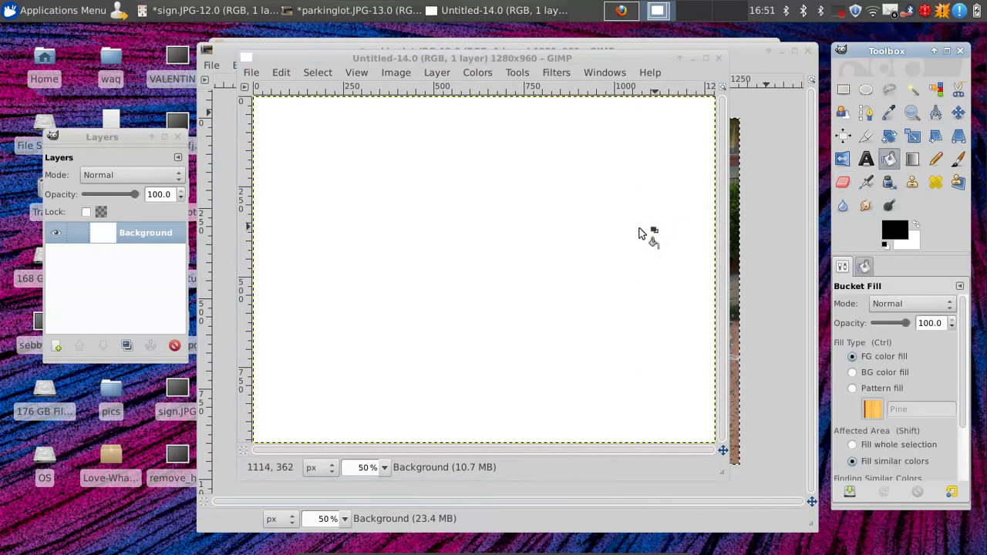
left_click(639, 234)
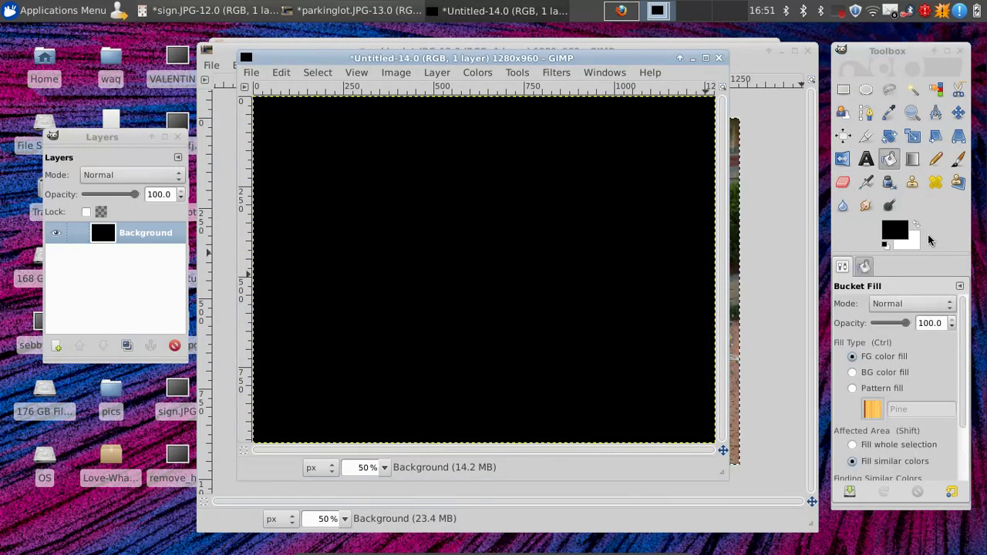
left_click(896, 230)
left_click(546, 206)
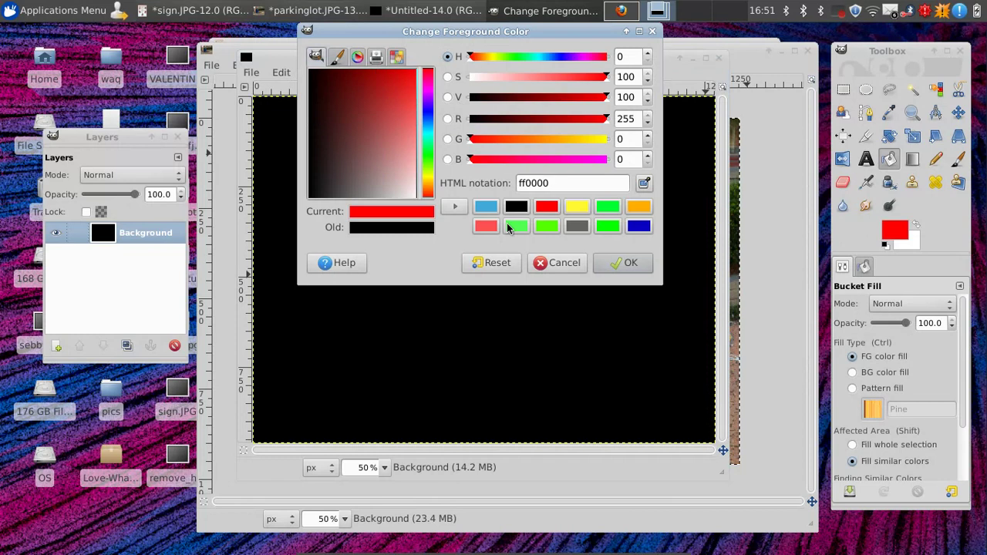
left_click(599, 264)
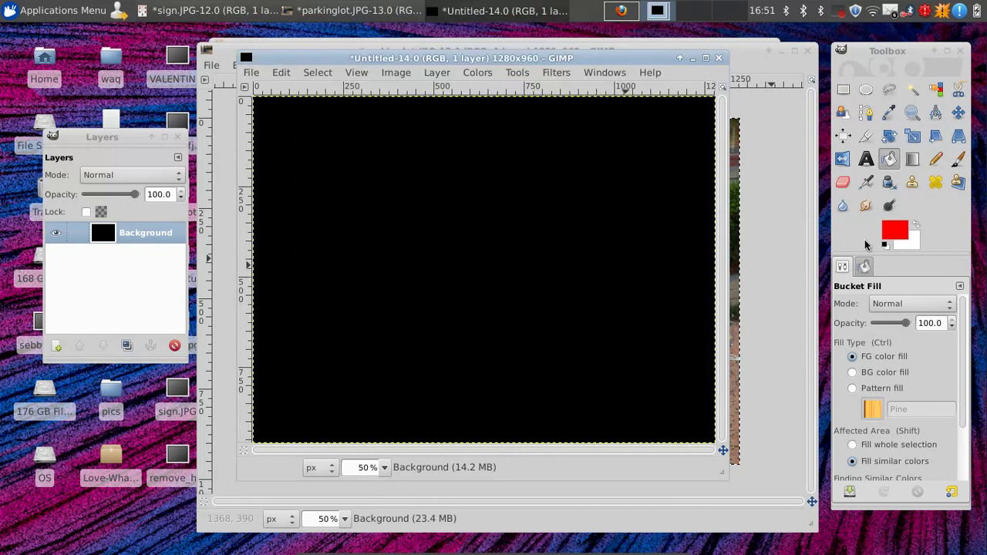
Step: Paint red strokes with the Pencil, the Paintbrush, and the Pencil Sketch brush
left_click(935, 159)
left_click_drag(602, 160, 608, 319)
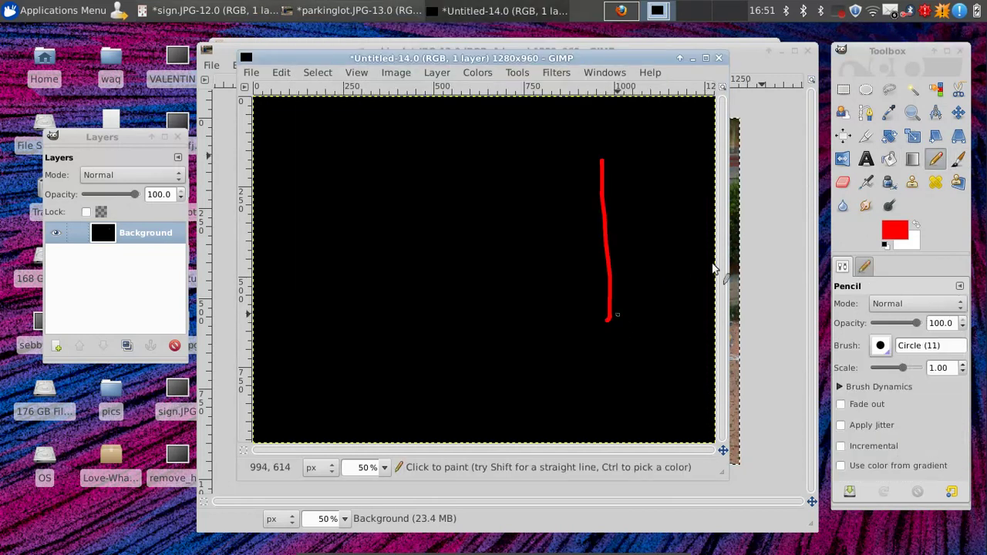
left_click(959, 159)
left_click_drag(535, 206, 454, 309)
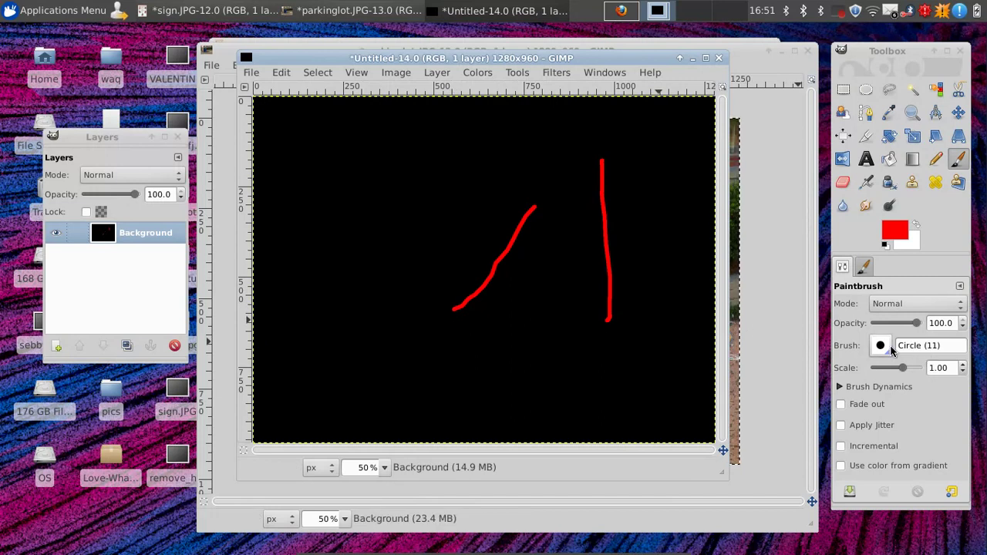
left_click(881, 347)
left_click(849, 232)
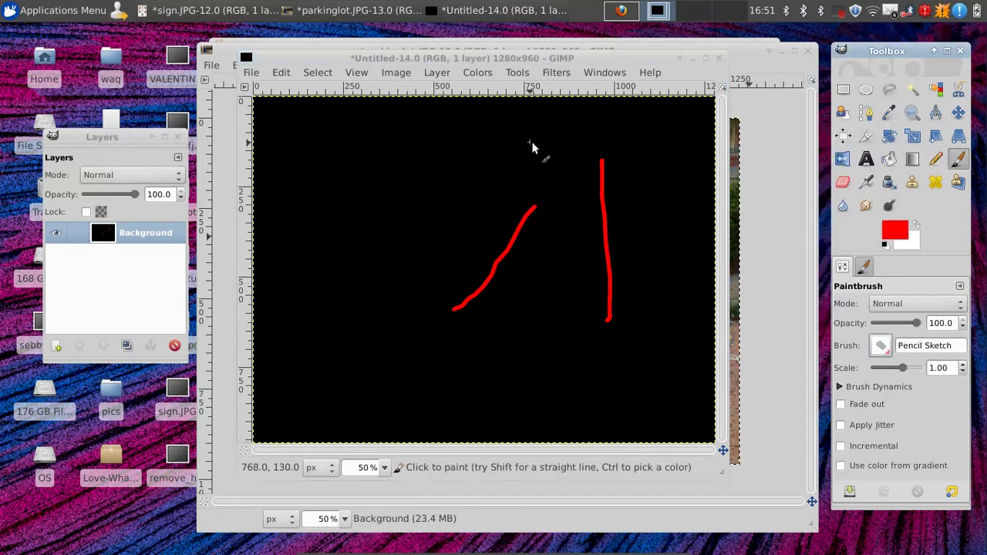
mouse_move(532, 144)
left_mouse_down()
mouse_move(500, 186)
mouse_move(390, 268)
mouse_move(347, 317)
mouse_move(533, 363)
mouse_move(553, 317)
left_mouse_up()
Step: Paint a red Sand Dunes brush loop across the canvas and set brush scale to 10
left_click(880, 345)
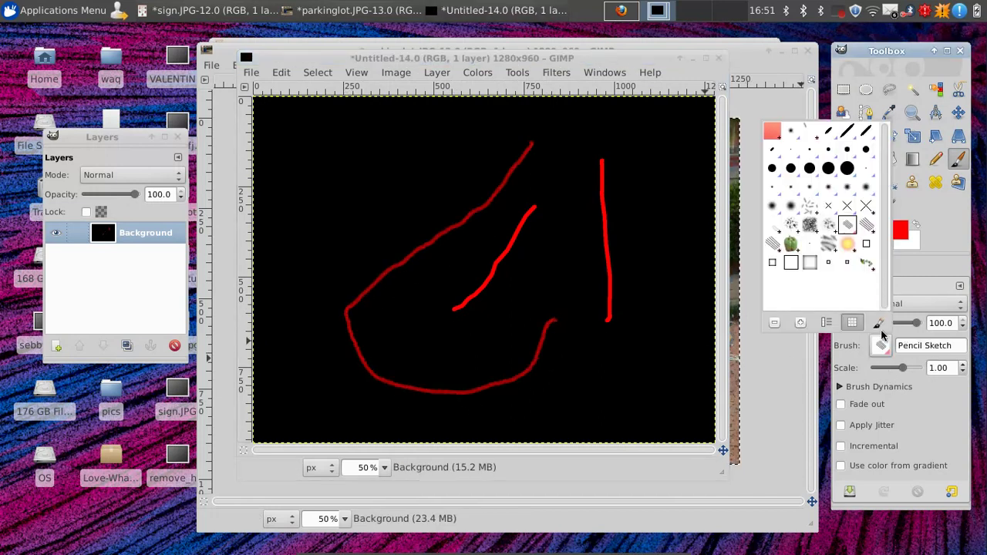
left_click(822, 230)
mouse_move(615, 173)
left_mouse_down()
mouse_move(588, 212)
mouse_move(413, 307)
mouse_move(436, 223)
mouse_move(532, 371)
left_mouse_up()
mouse_move(646, 381)
left_mouse_down()
mouse_move(649, 244)
mouse_move(502, 245)
mouse_move(473, 330)
mouse_move(339, 382)
mouse_move(378, 157)
mouse_move(571, 166)
left_mouse_up()
left_click(910, 369)
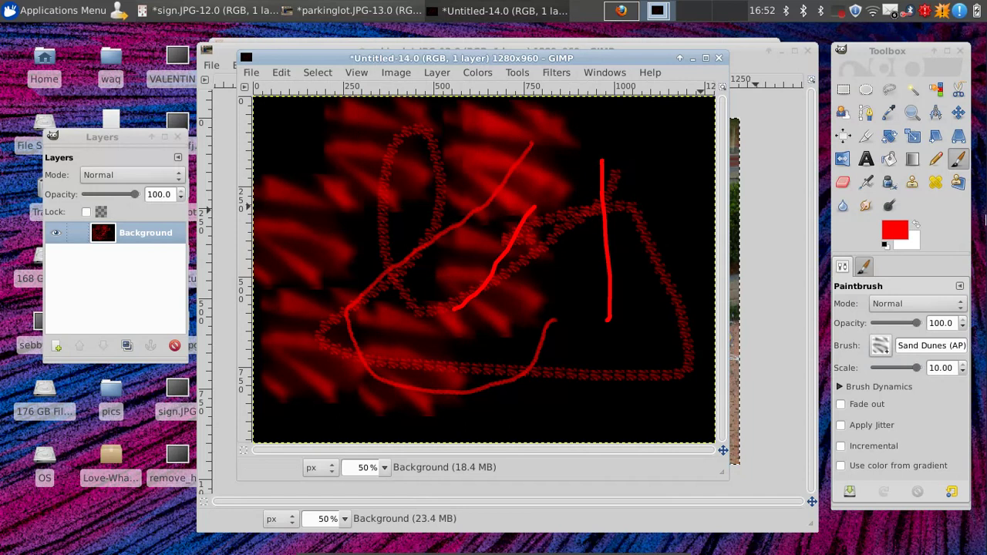
Step: Fill the canvas with a red-to-white diagonal gradient and add the text 'faegsegrsgs' near the top
left_click(914, 158)
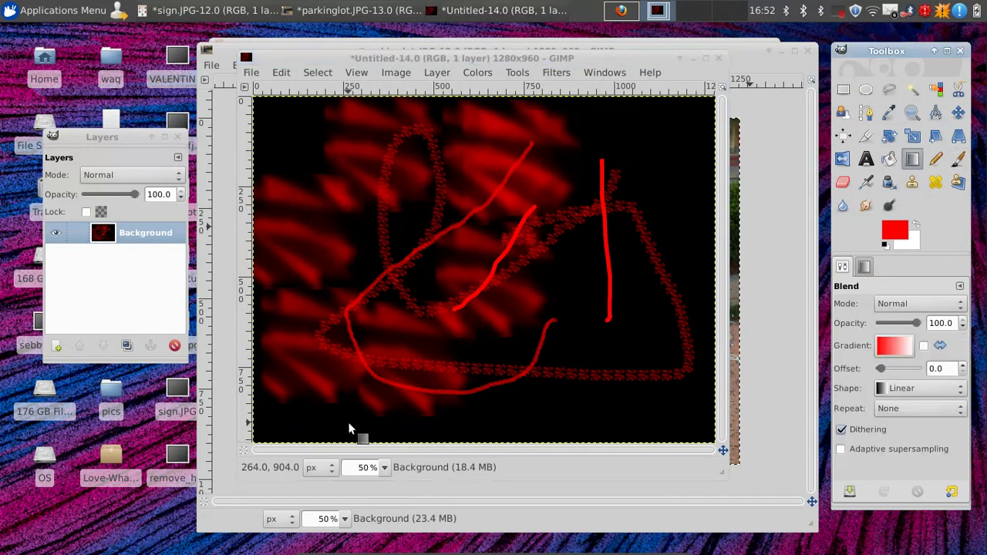
left_click_drag(321, 400, 641, 170)
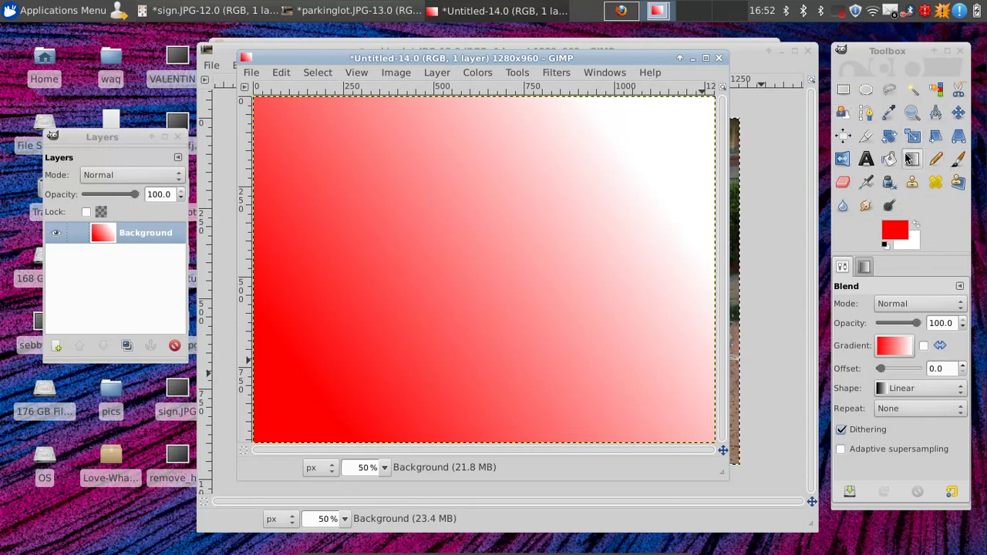
left_click(866, 158)
left_click(426, 177)
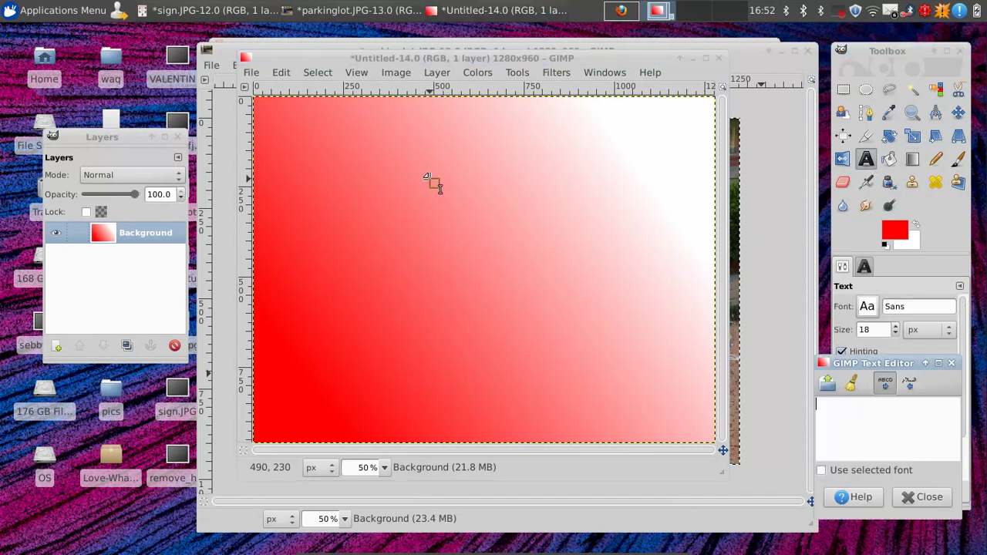
type("faegsegrsgs")
key("Return")
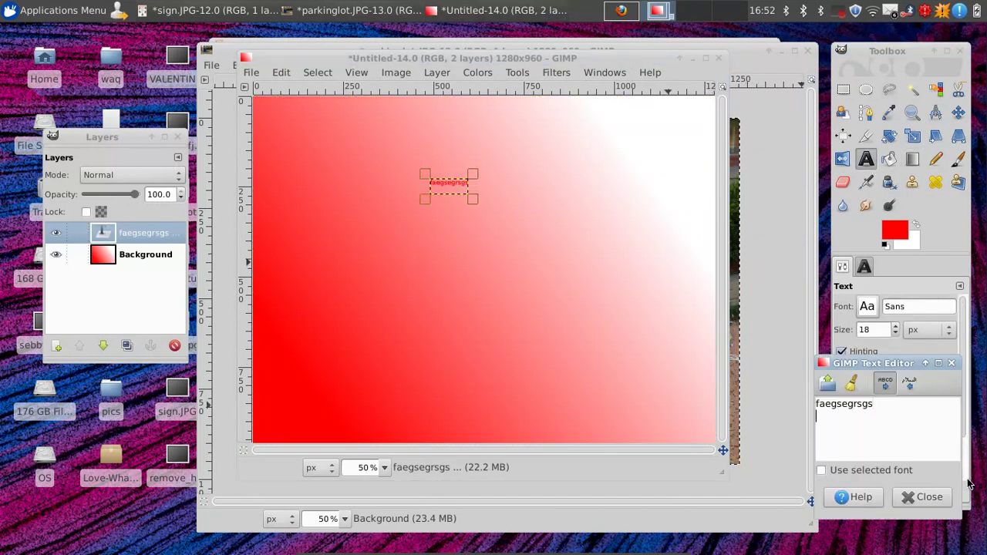
left_click(924, 498)
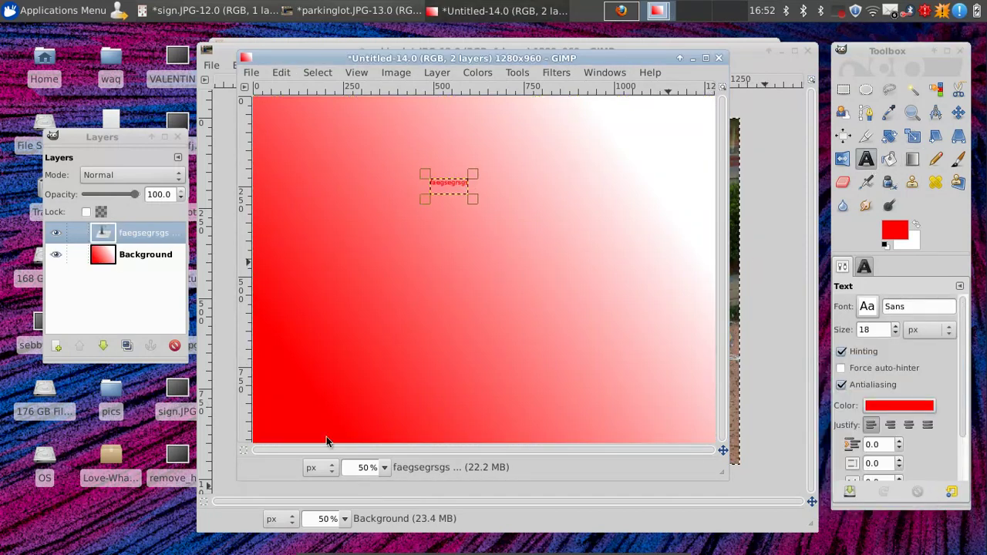
left_click(125, 261)
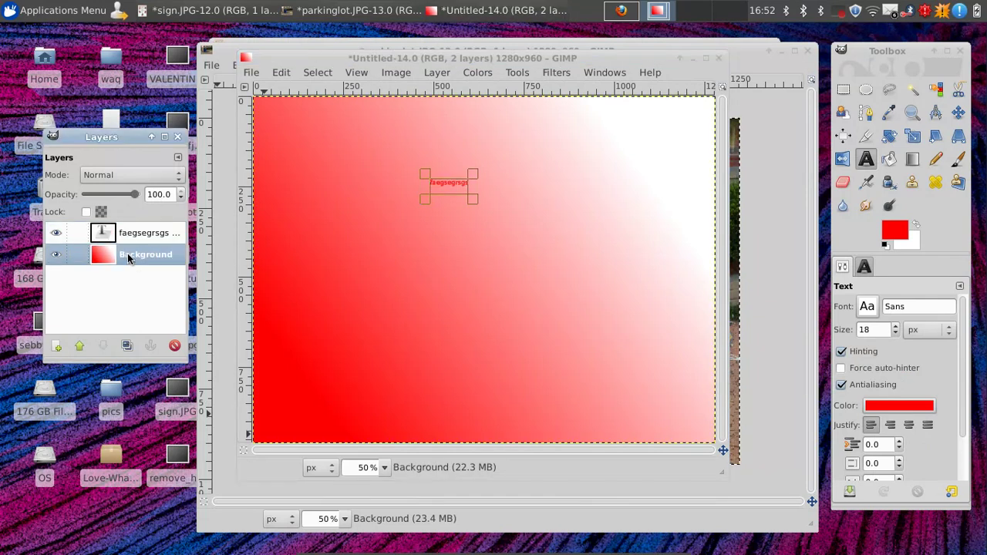
left_click(411, 58)
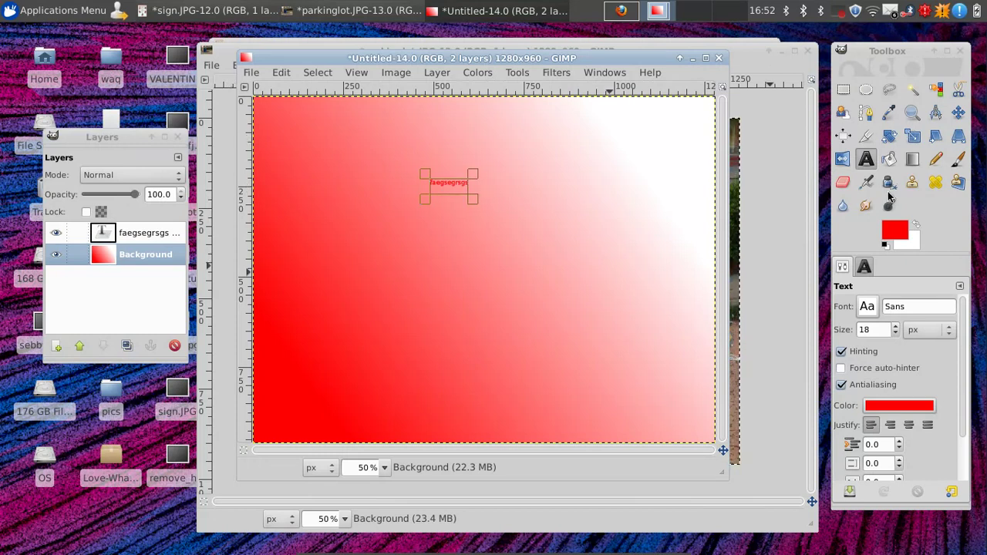
Step: Draw a red chevron stroke with the Pencil and briefly reopen the text for editing
left_click(936, 159)
mouse_move(494, 307)
left_mouse_down()
mouse_move(687, 281)
mouse_move(494, 229)
mouse_move(530, 229)
left_mouse_up()
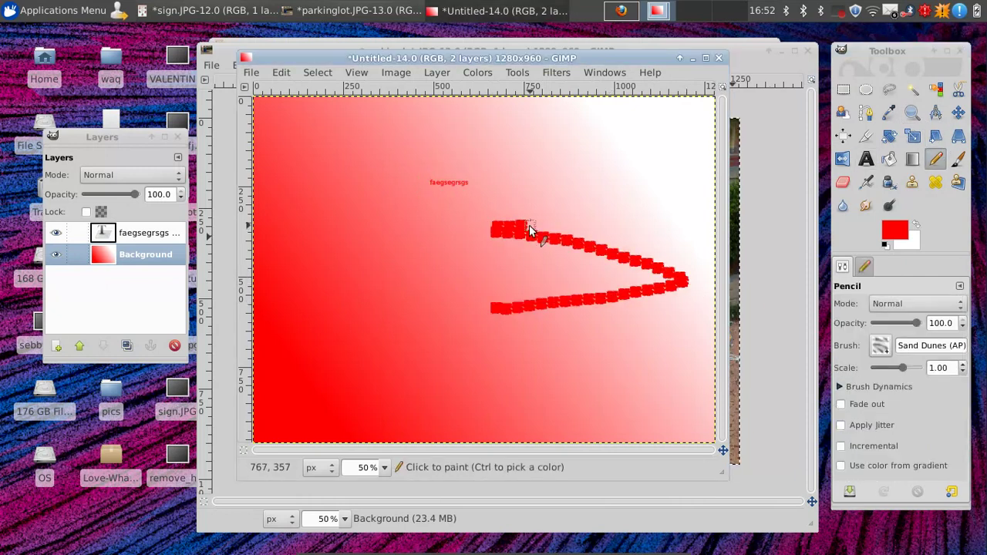
left_click(126, 240)
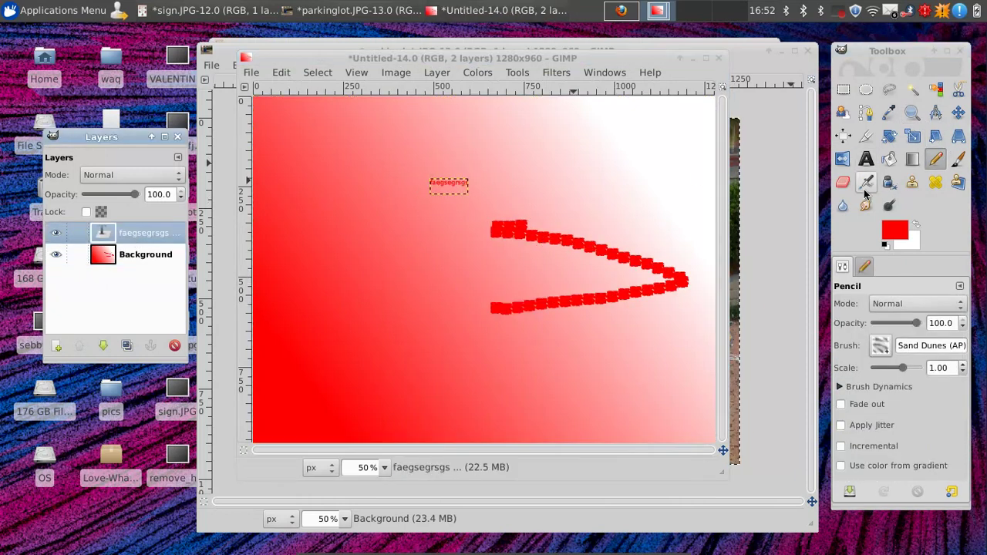
left_click(866, 159)
left_click(447, 190)
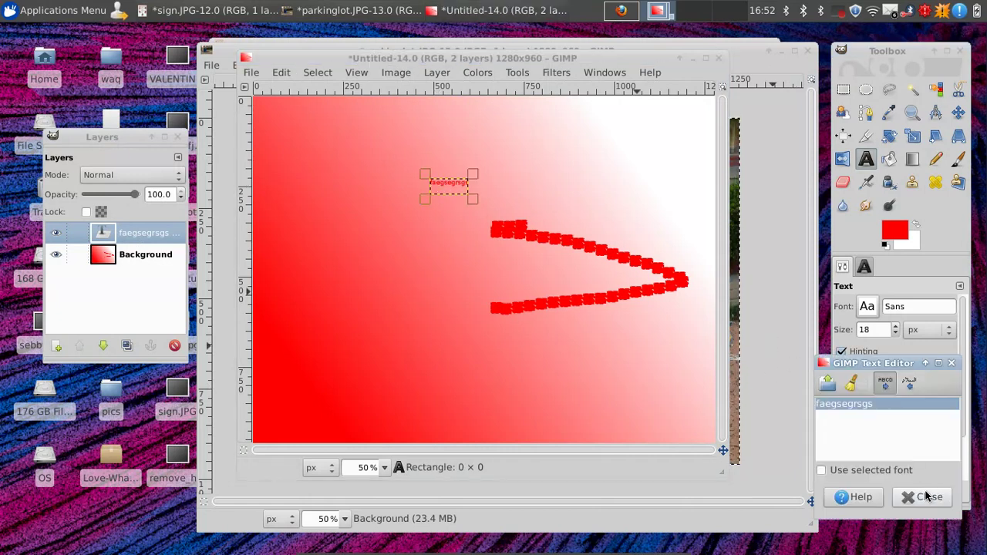
left_click(924, 497)
Step: Erase part of the chevron's upper arm on the Background layer
left_click(865, 182)
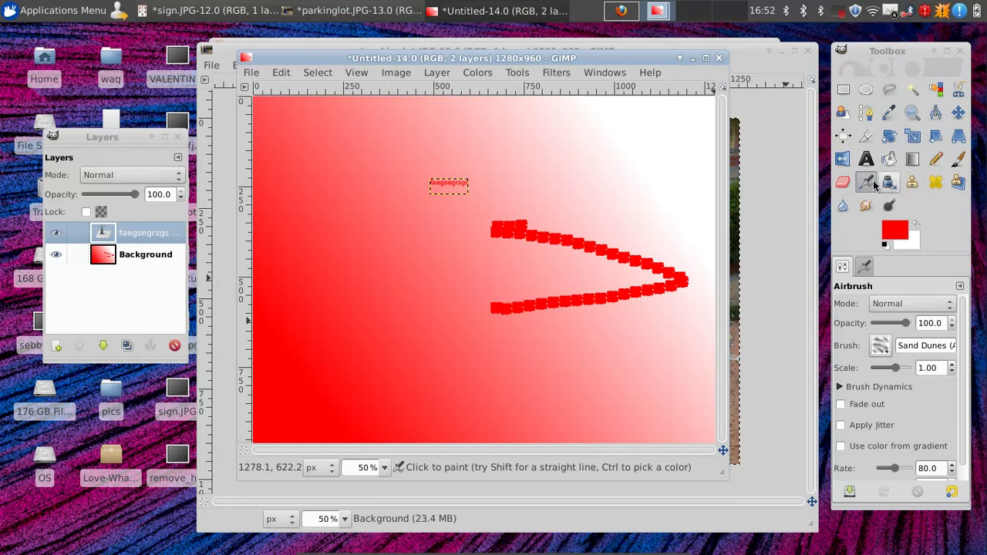
left_click(842, 182)
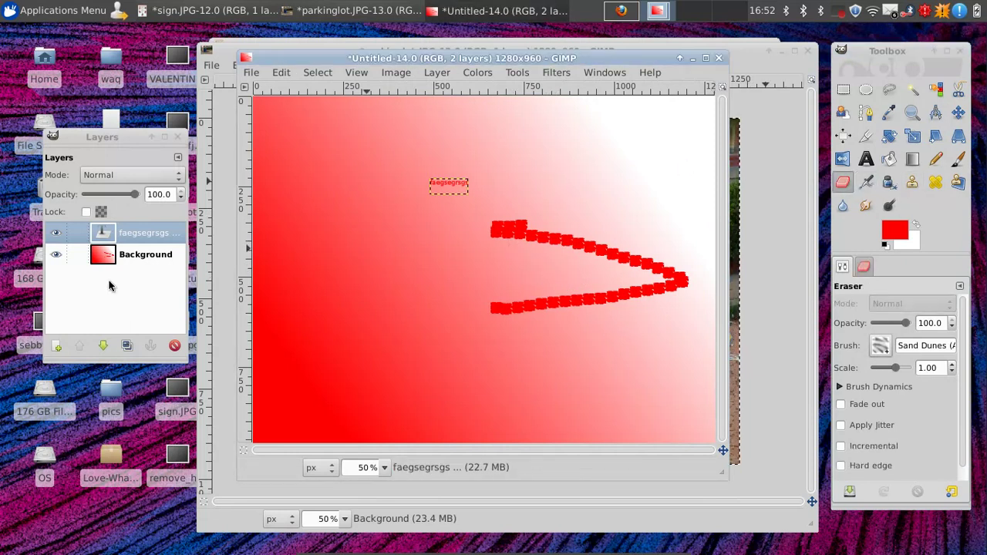
left_click(130, 255)
mouse_move(654, 225)
left_mouse_down()
mouse_move(638, 260)
mouse_move(684, 280)
left_mouse_up()
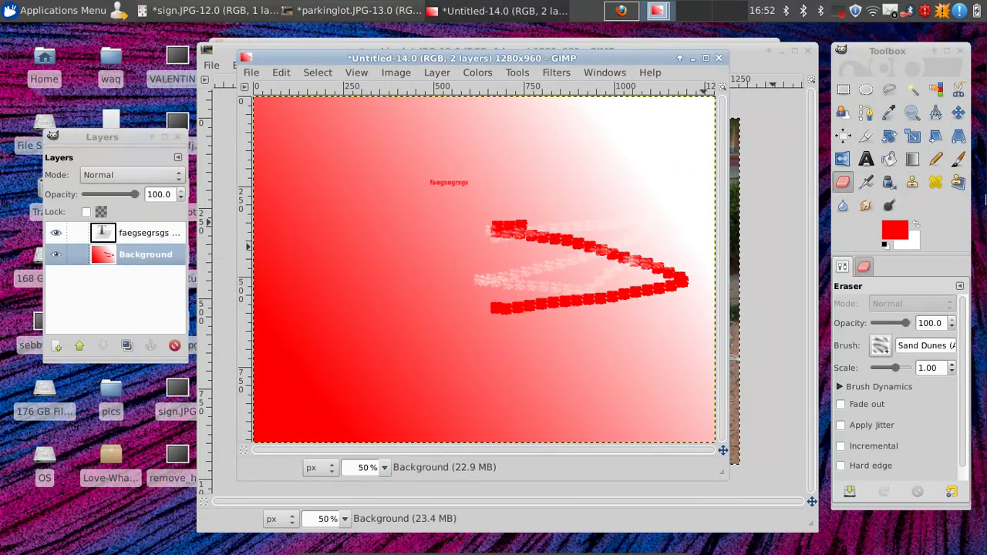
left_click(848, 205)
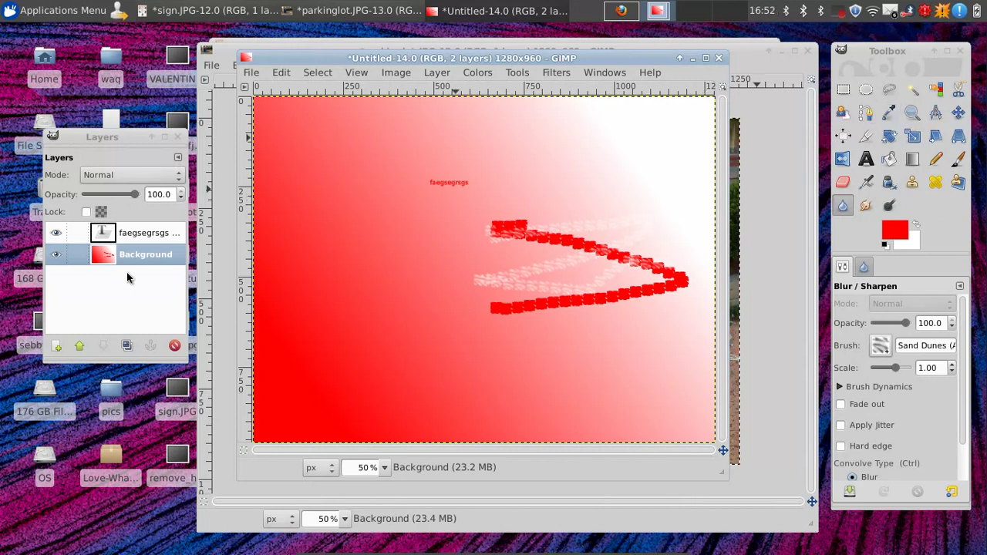
Step: Move the 'faegsegrsgs' text layer down beside the chevron, undoing an accidental background shift
left_click(65, 233)
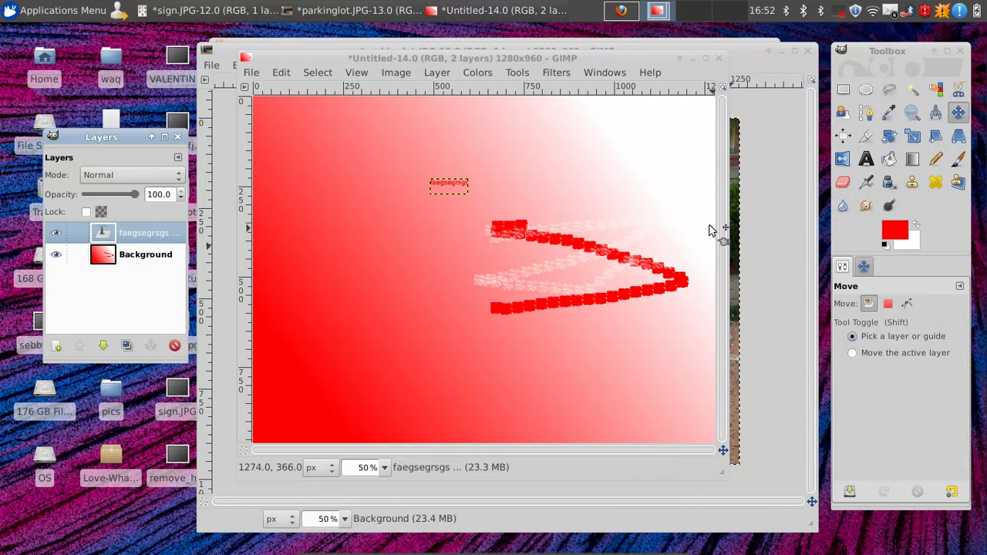
key("m")
left_click_drag(452, 187, 468, 197)
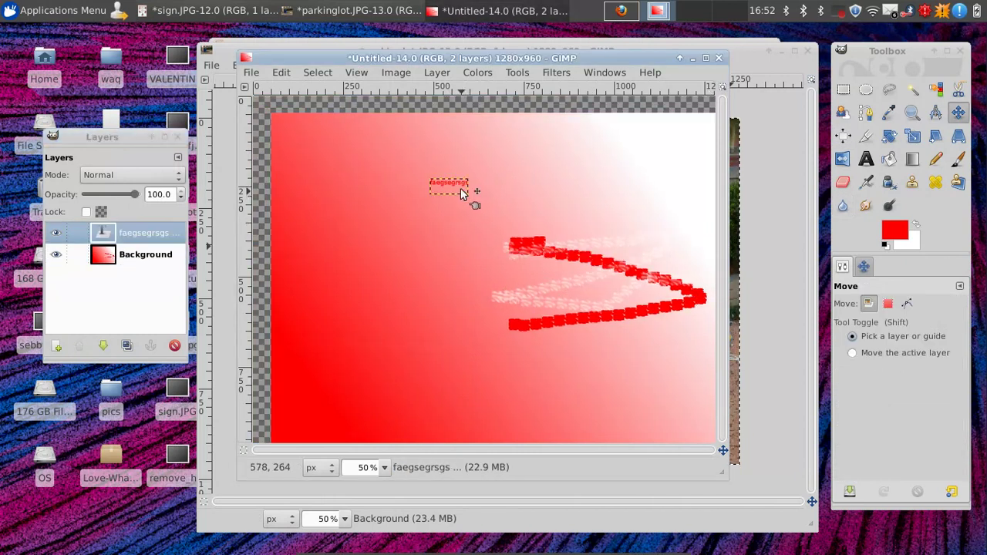
key("ctrl+z")
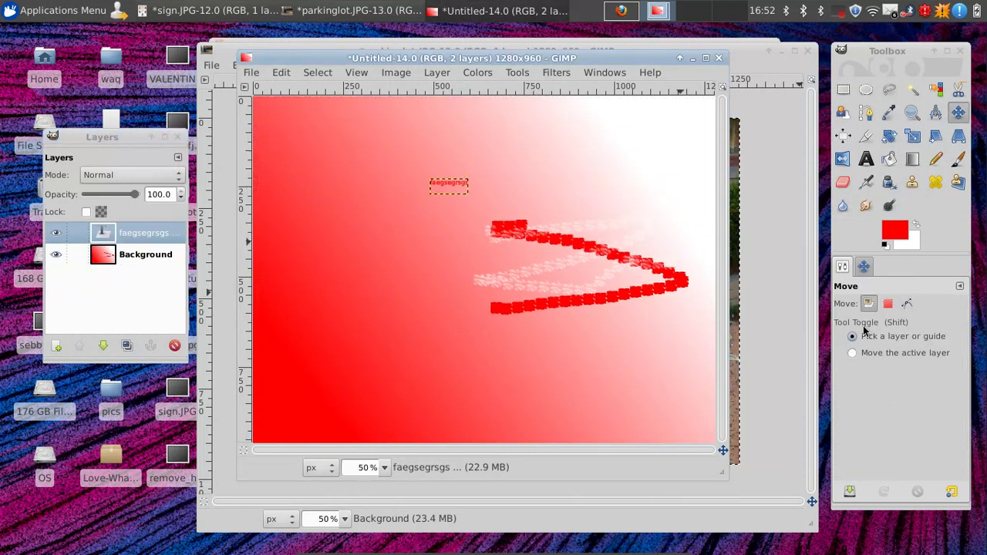
left_click(879, 358)
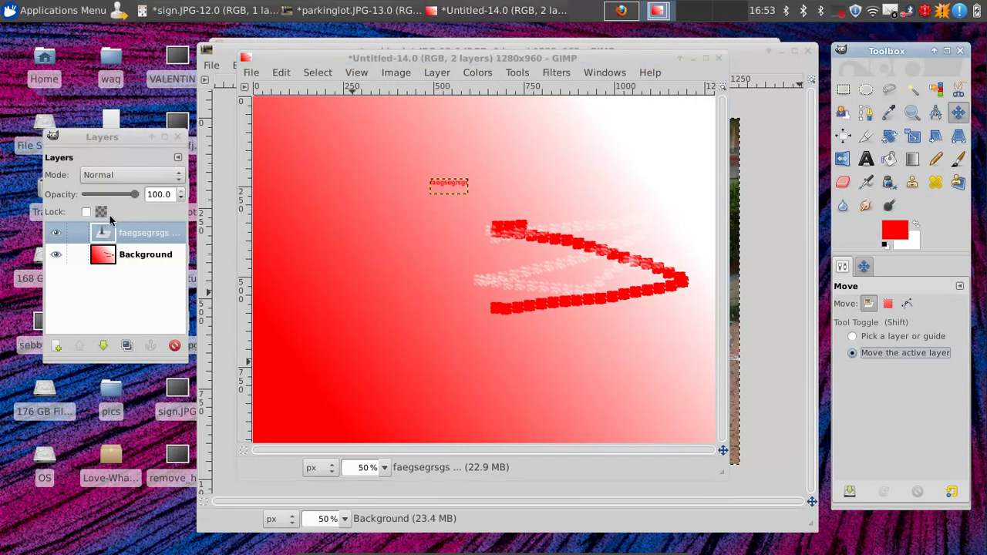
left_click_drag(414, 214, 336, 193)
left_click_drag(657, 370, 475, 306)
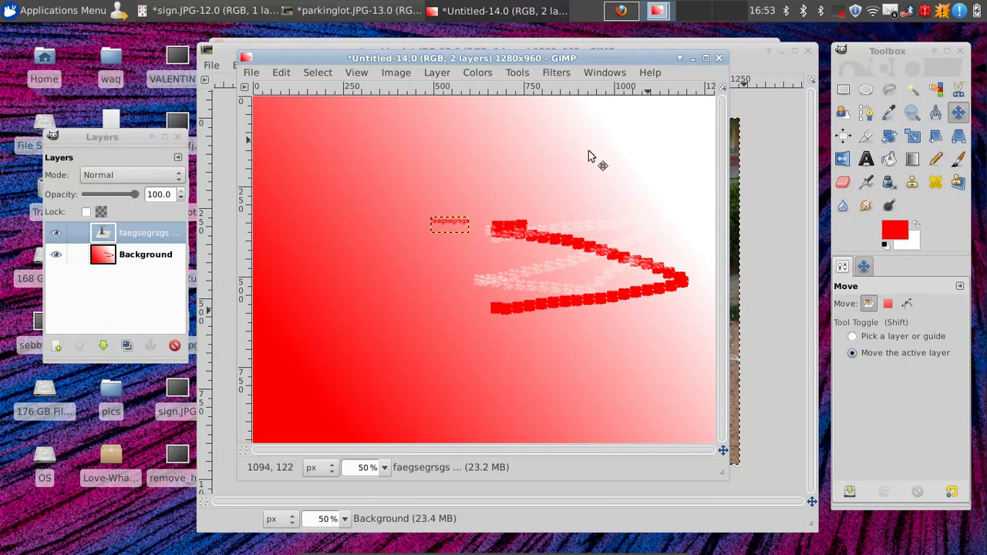
Step: Close the Untitled scratch image and parkinglot.JPG, discarding unsaved changes in both
left_click(717, 63)
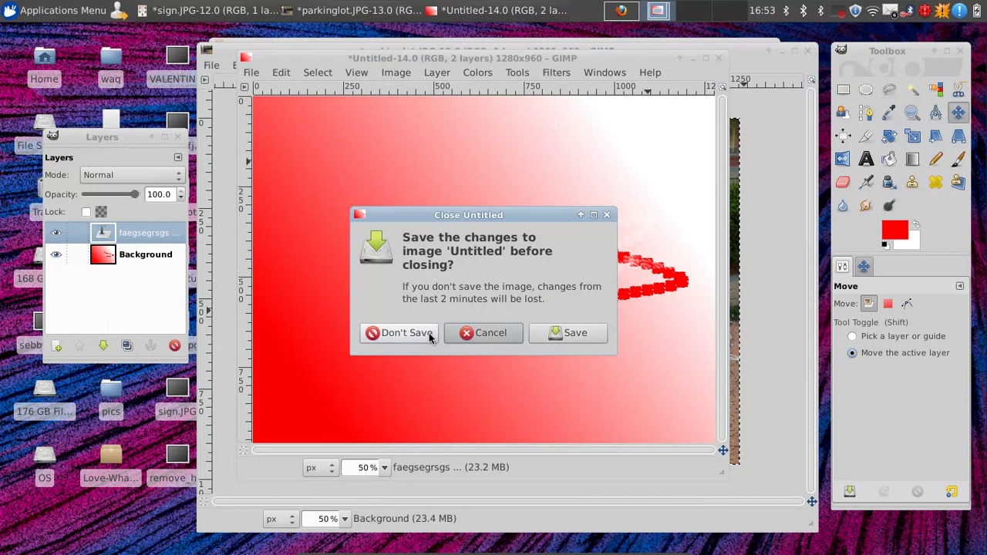
key("Escape")
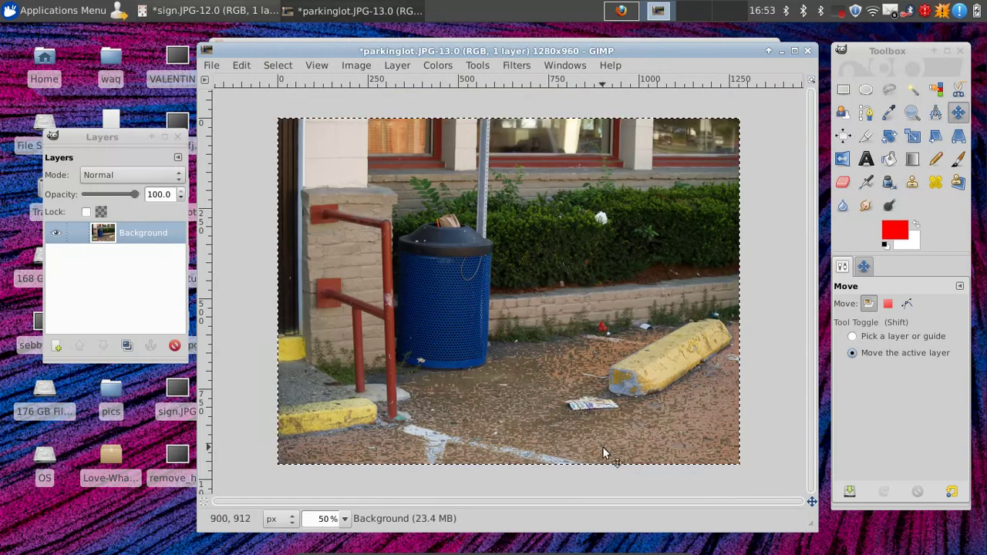
left_click(807, 51)
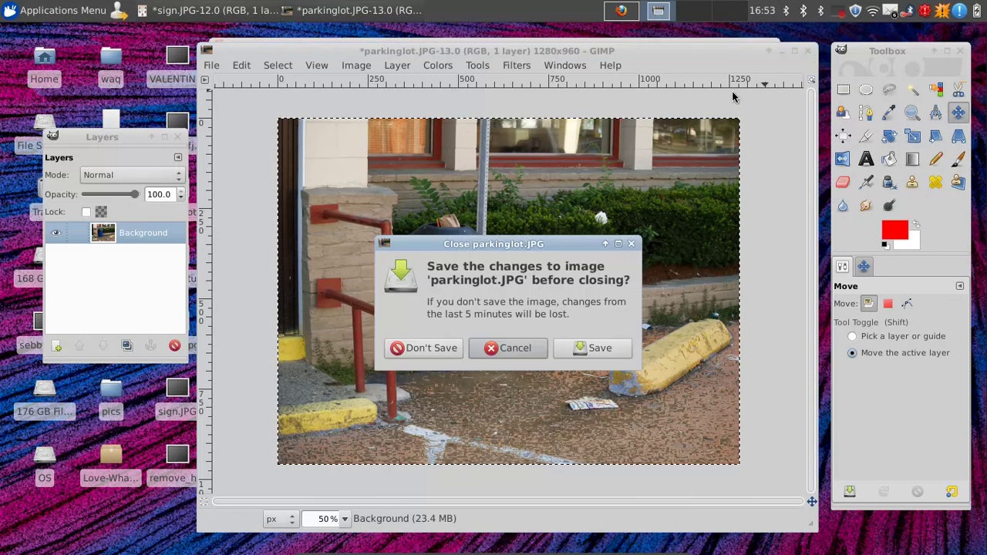
left_click(451, 352)
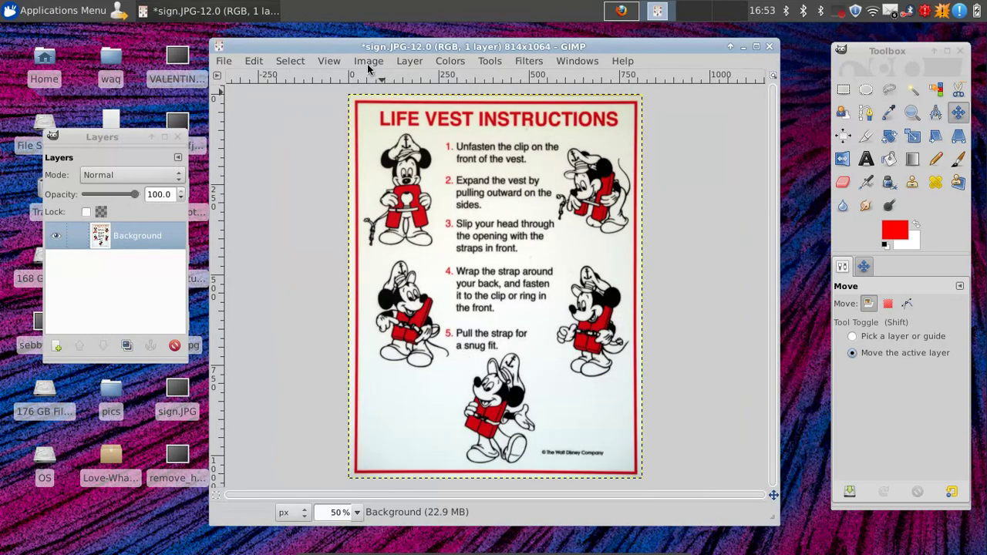